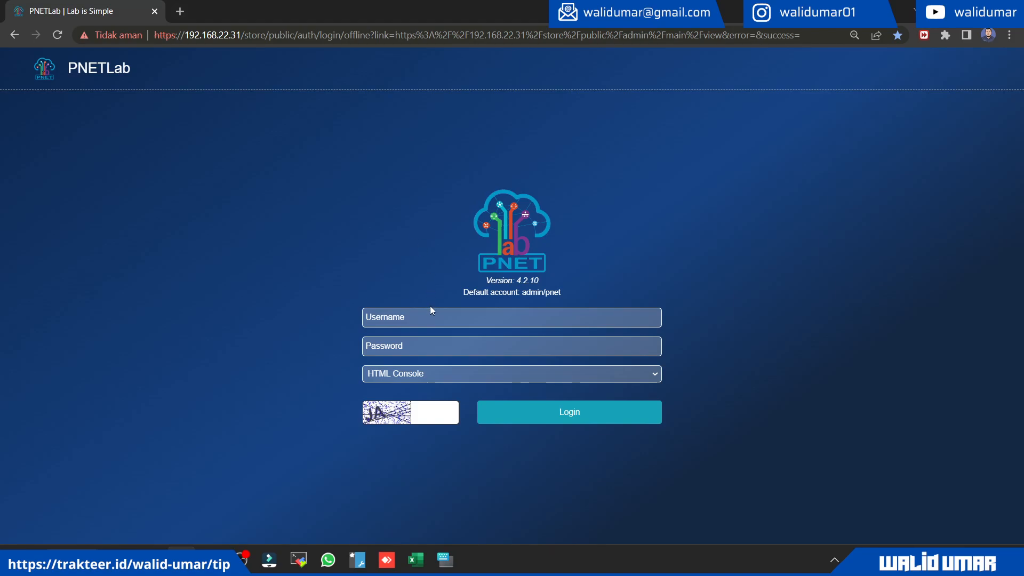
# Step: Log in with the username admin, the account password and the captcha characters, keeping the HTML Console
pyautogui.write('ad')
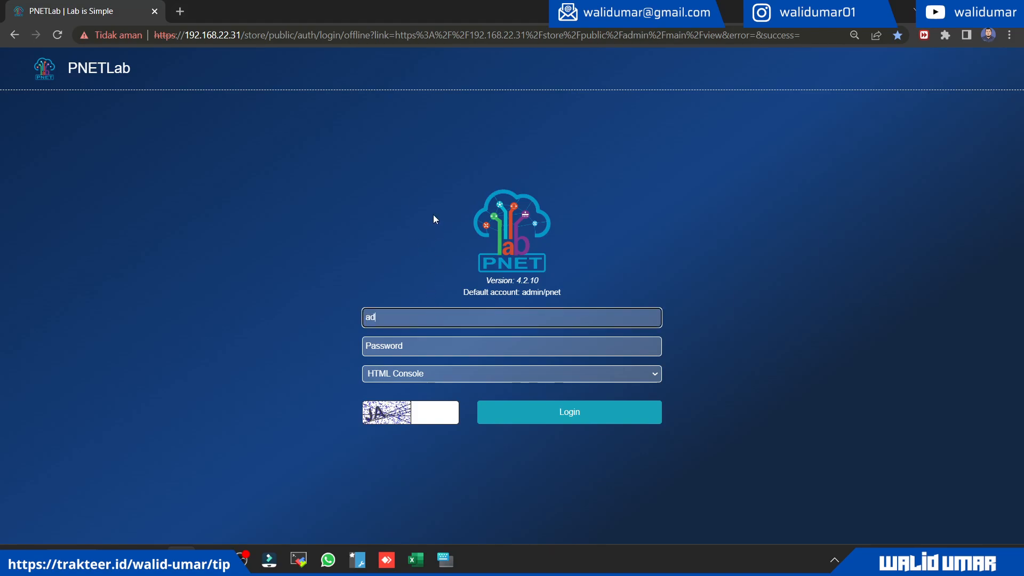
pyautogui.write('min')
pyautogui.press('Tab')
pyautogui.write('pnetlab')
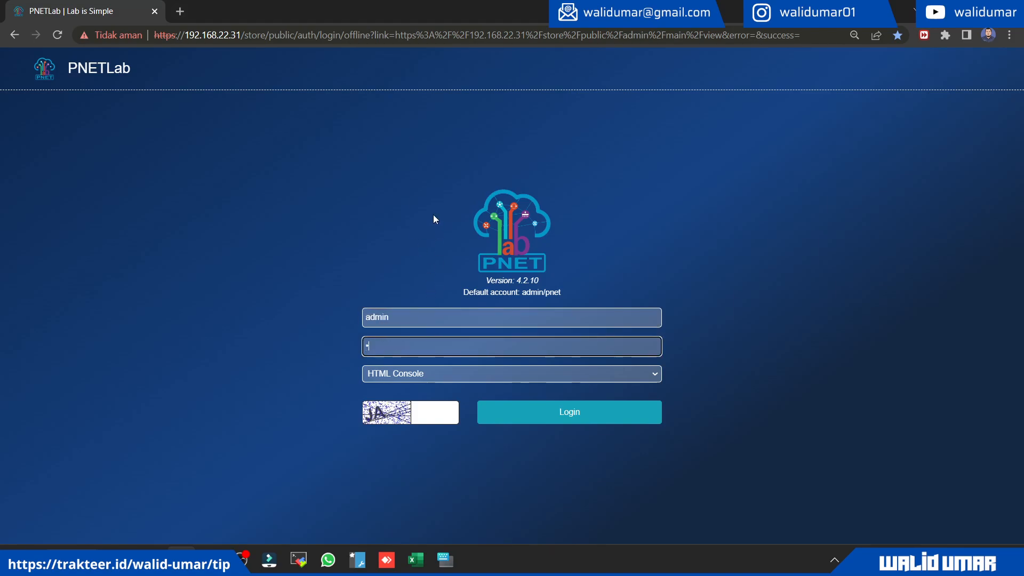
pyautogui.write('123')
pyautogui.press('Tab')
pyautogui.press('Tab')
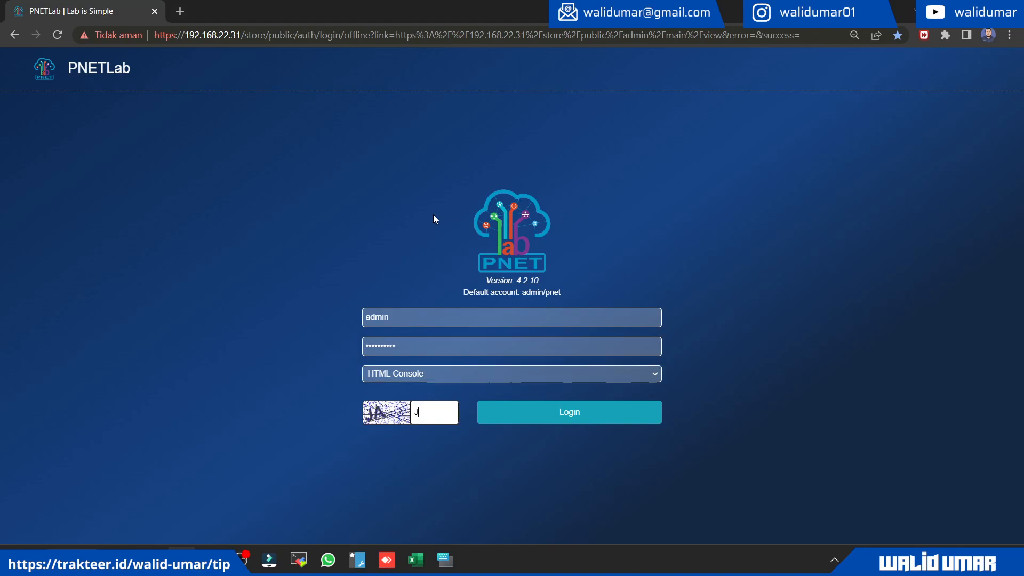
pyautogui.write('JA')
pyautogui.press('Tab')
pyautogui.press('Return')
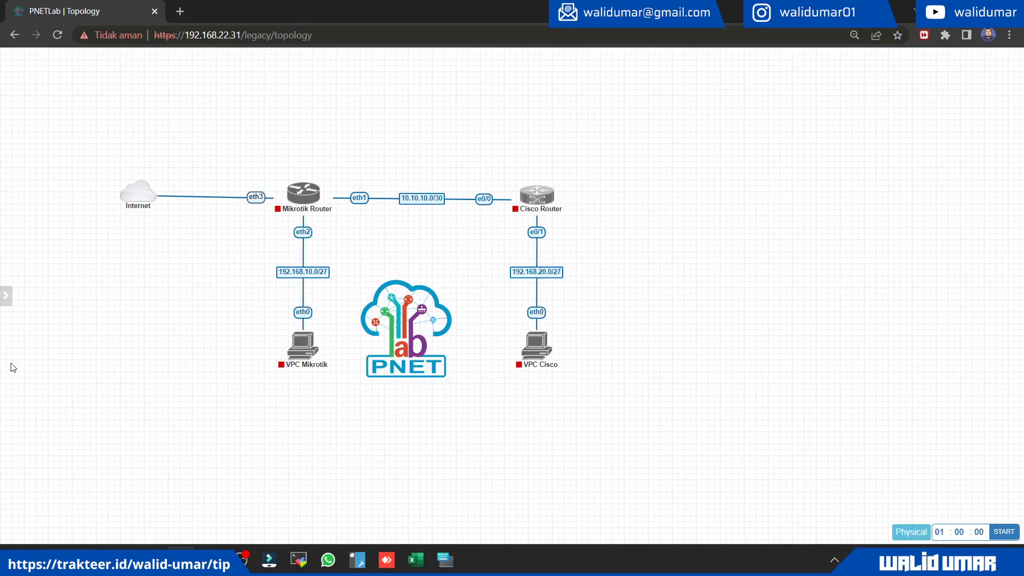
# Step: Close the open lab and create a new lab named "routing static - mikrotik & cisco"
pyautogui.moveTo(3, 347)
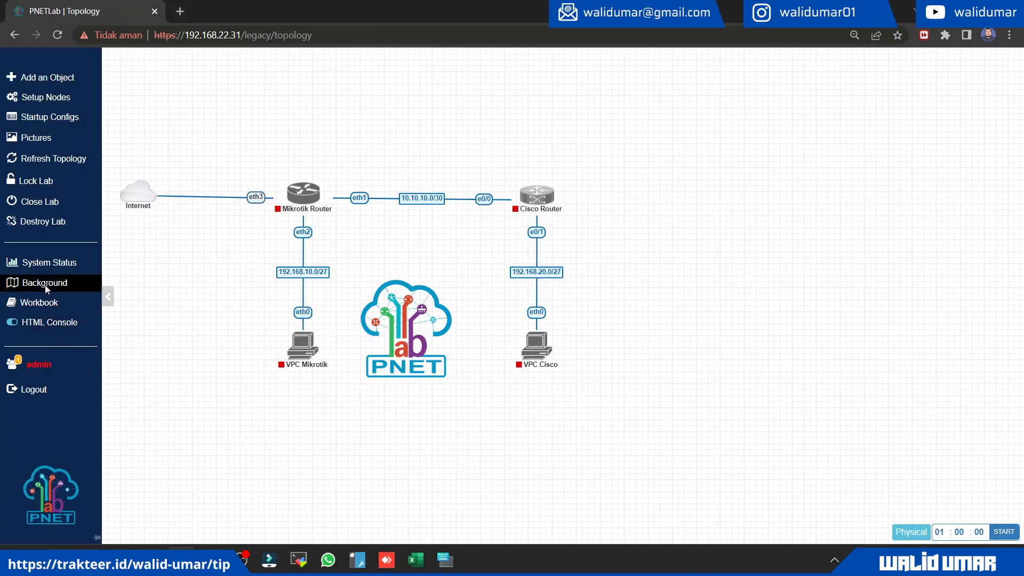
pyautogui.click(37, 208)
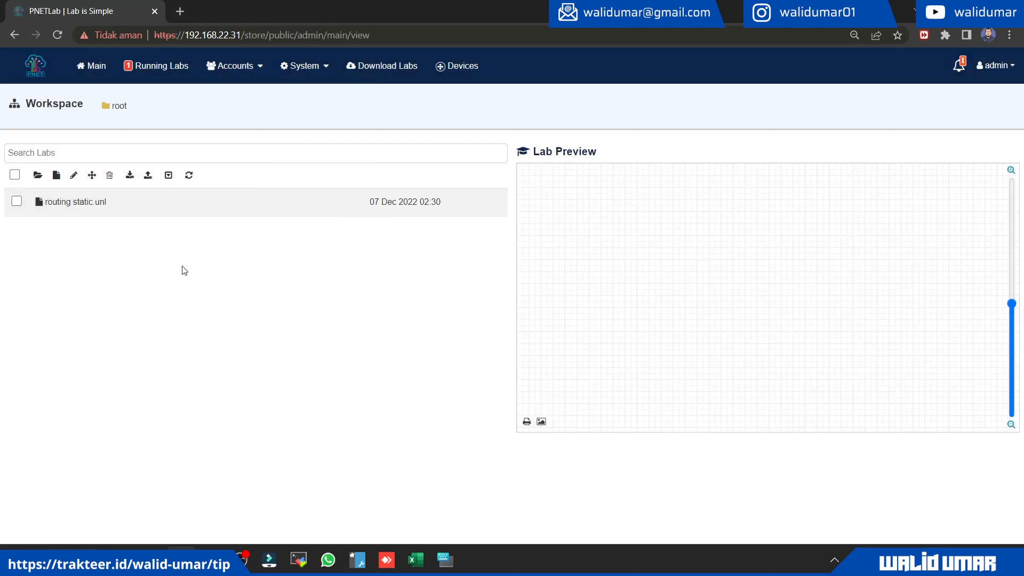
pyautogui.click(54, 179)
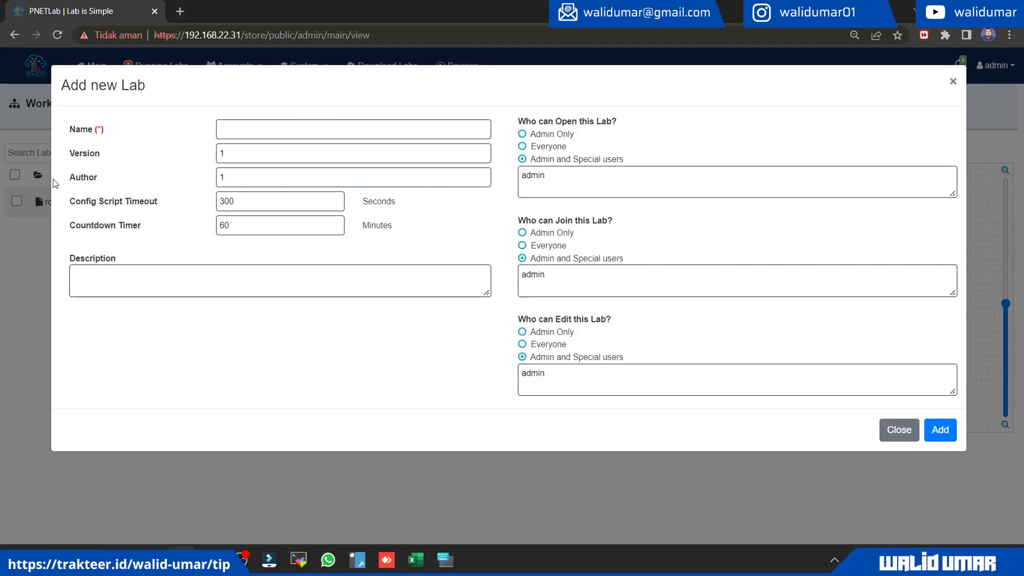
pyautogui.click(226, 131)
pyautogui.write('ro')
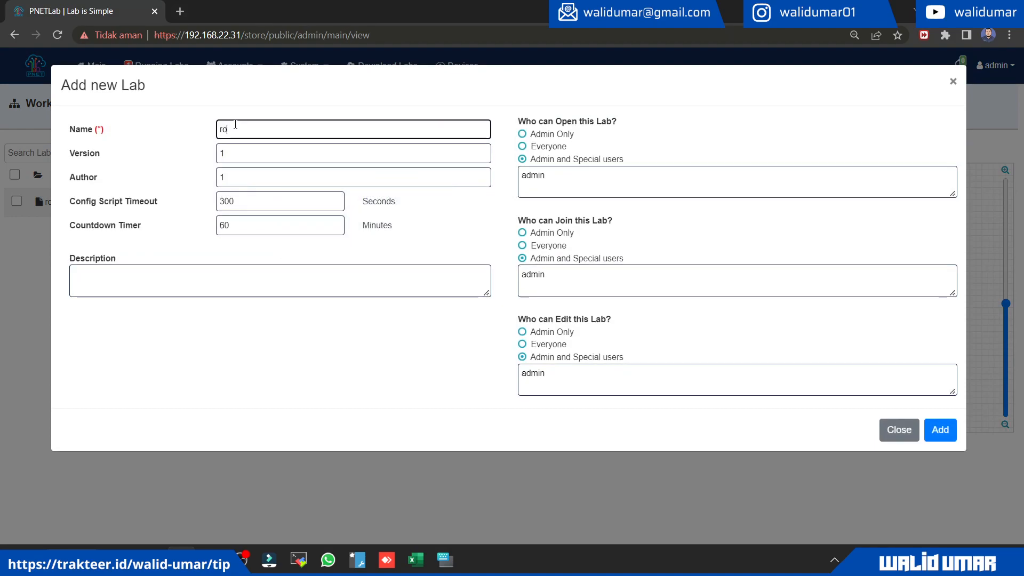
pyautogui.write('uting static - mikrotik & cisco')
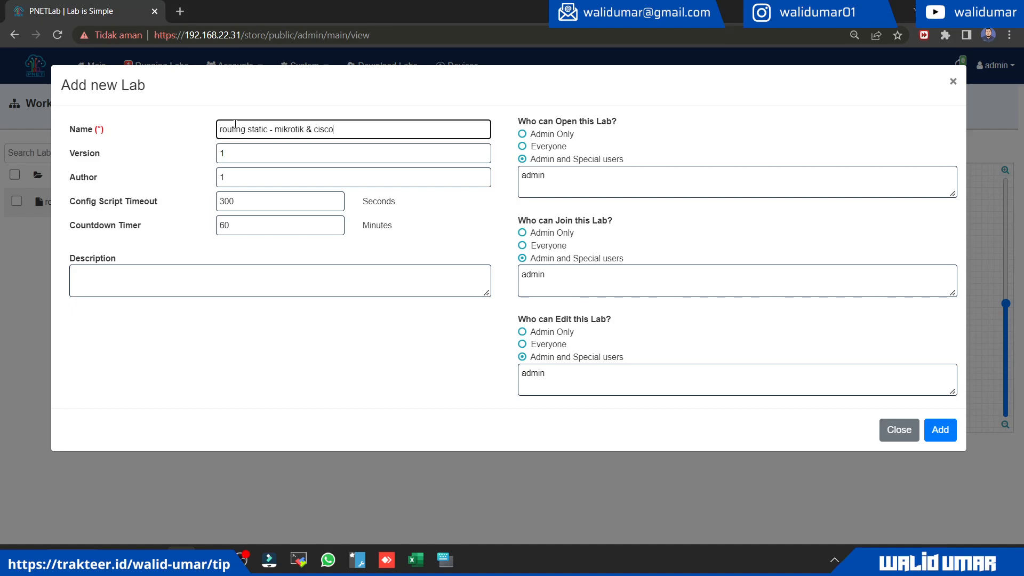
pyautogui.click(939, 430)
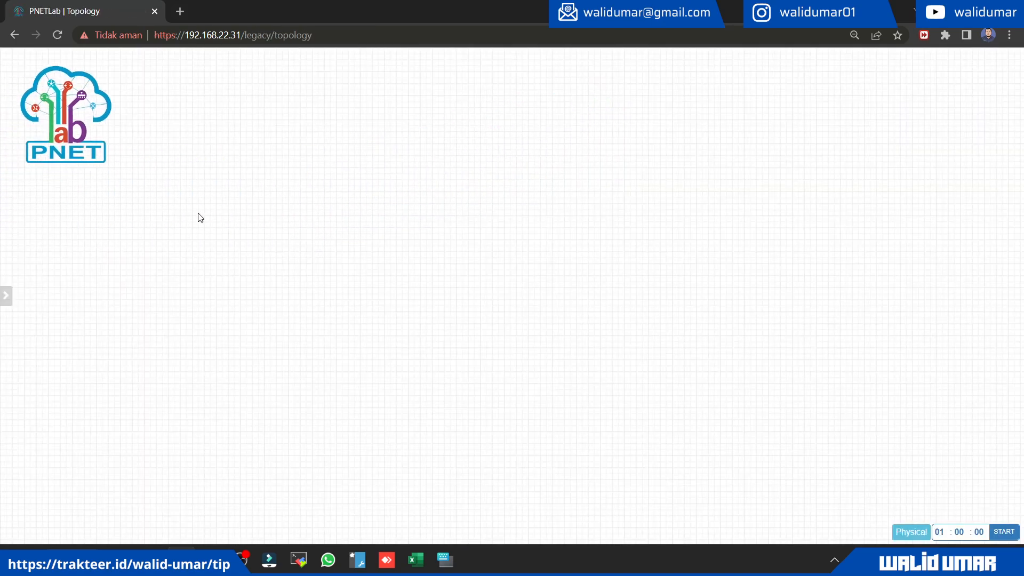
# Step: Add a Cisco IOL node named "Cisco Router" to the empty topology
pyautogui.rightClick(279, 236)
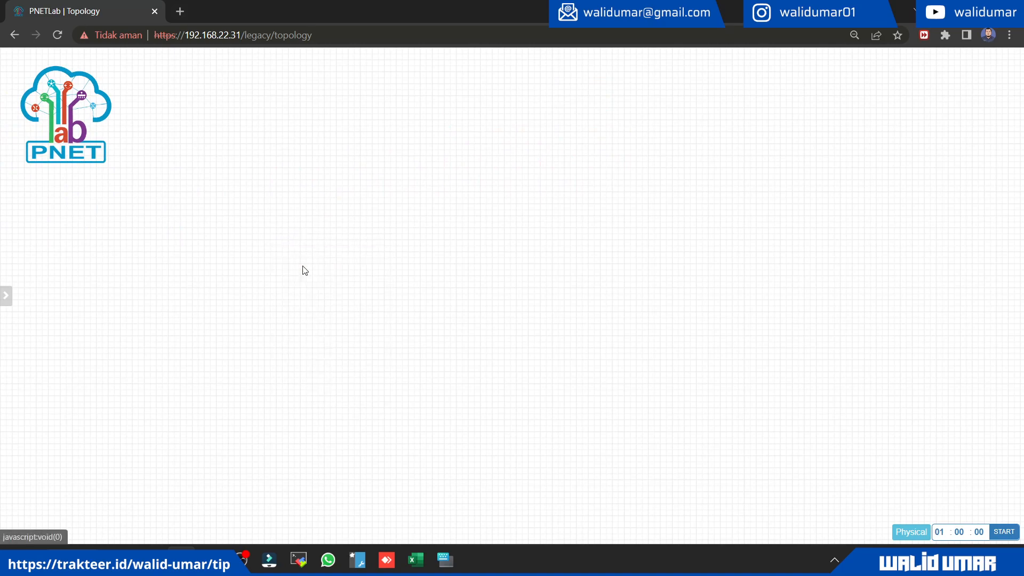
pyautogui.click(297, 261)
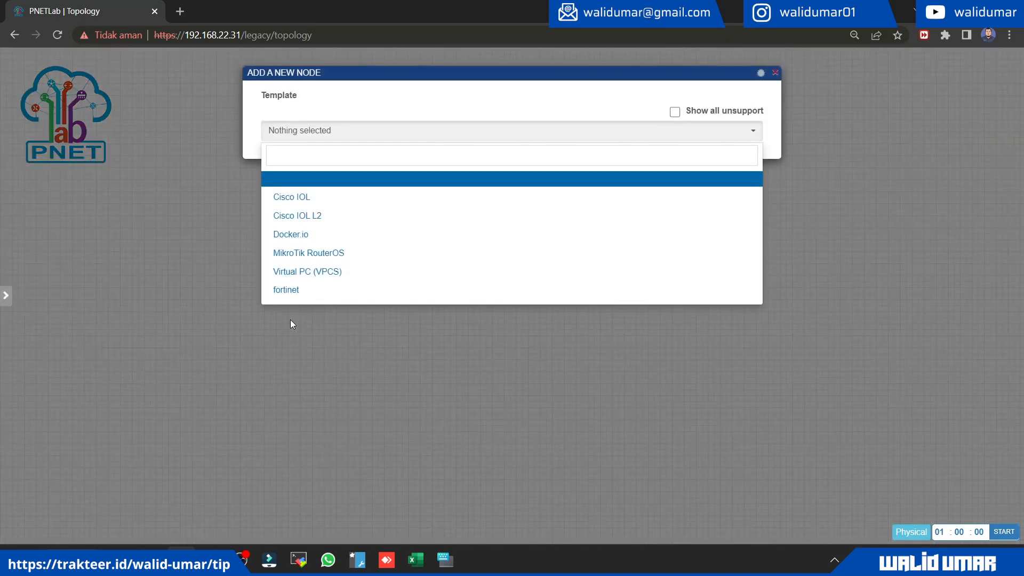
pyautogui.click(291, 208)
pyautogui.click(294, 222)
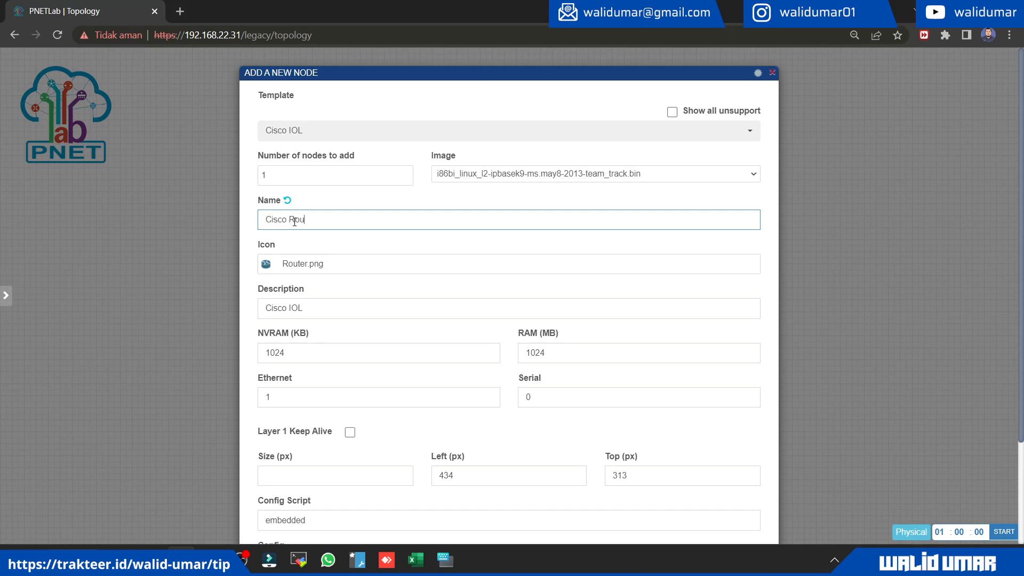
pyautogui.scroll(-3, 354, 244)
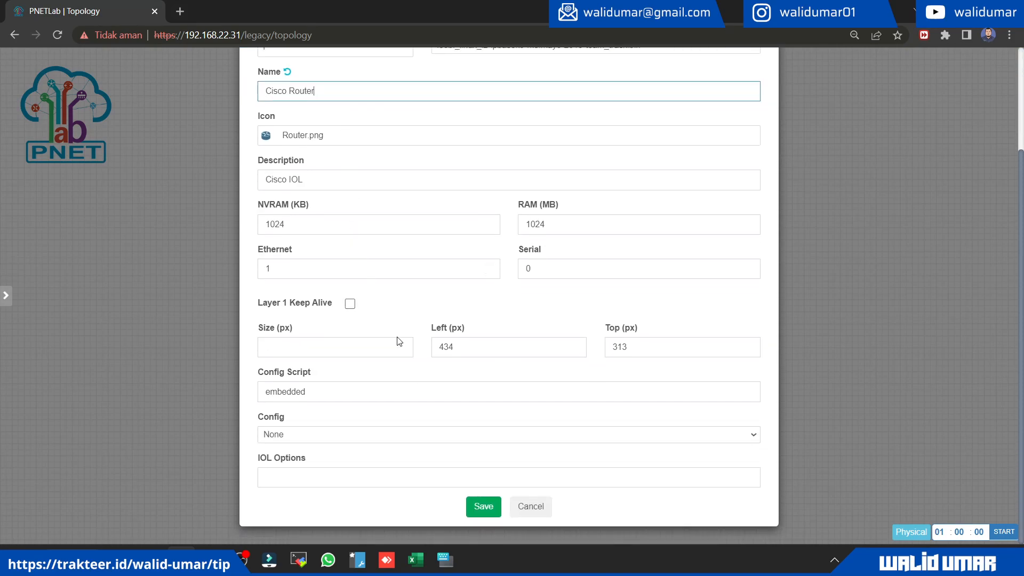
pyautogui.click(483, 506)
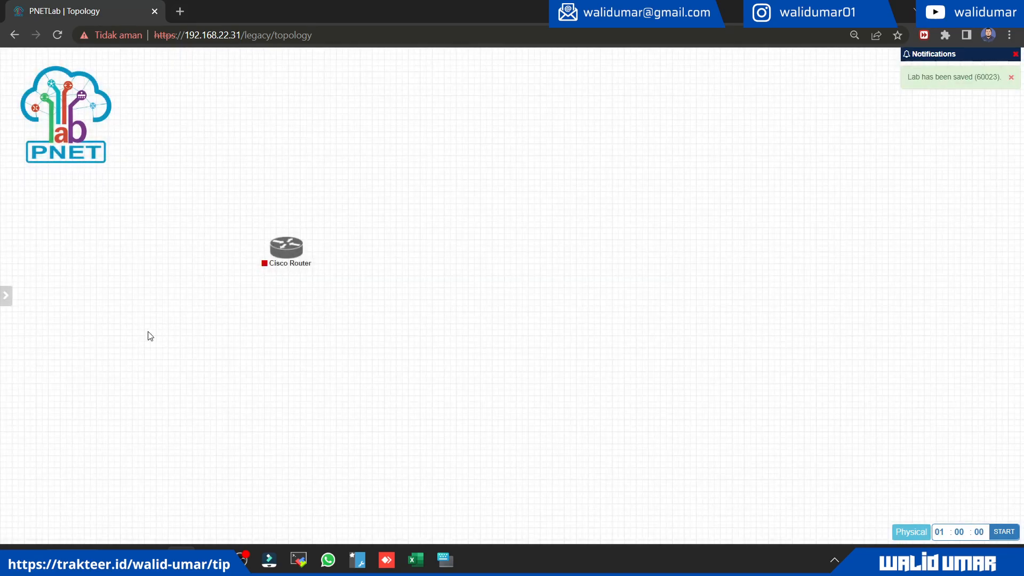
# Step: Start a new node from the MikroTik RouterOS template and clear its Qemu options
pyautogui.rightClick(387, 289)
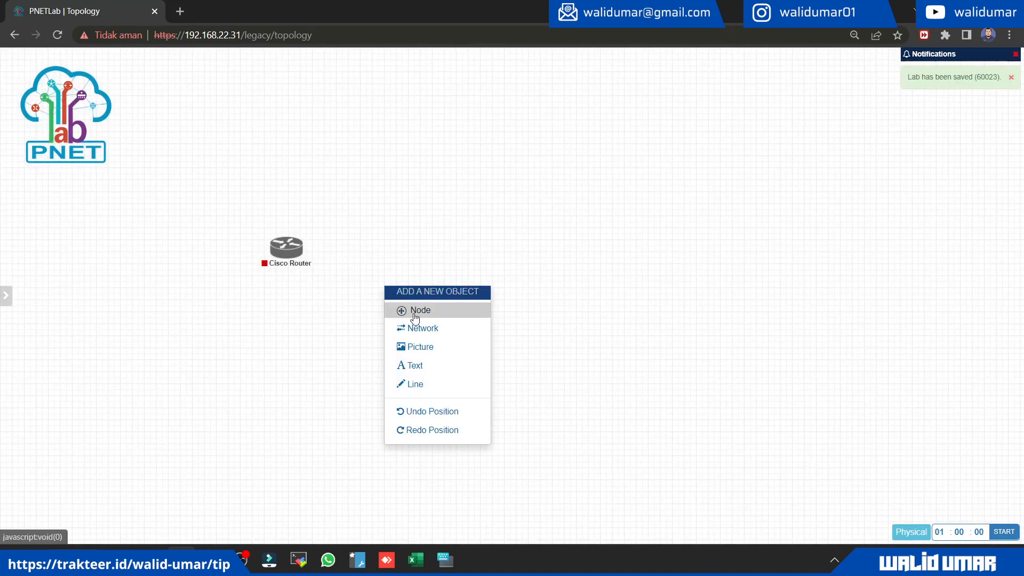
pyautogui.click(416, 317)
pyautogui.click(323, 255)
pyautogui.scroll(-7, 443, 256)
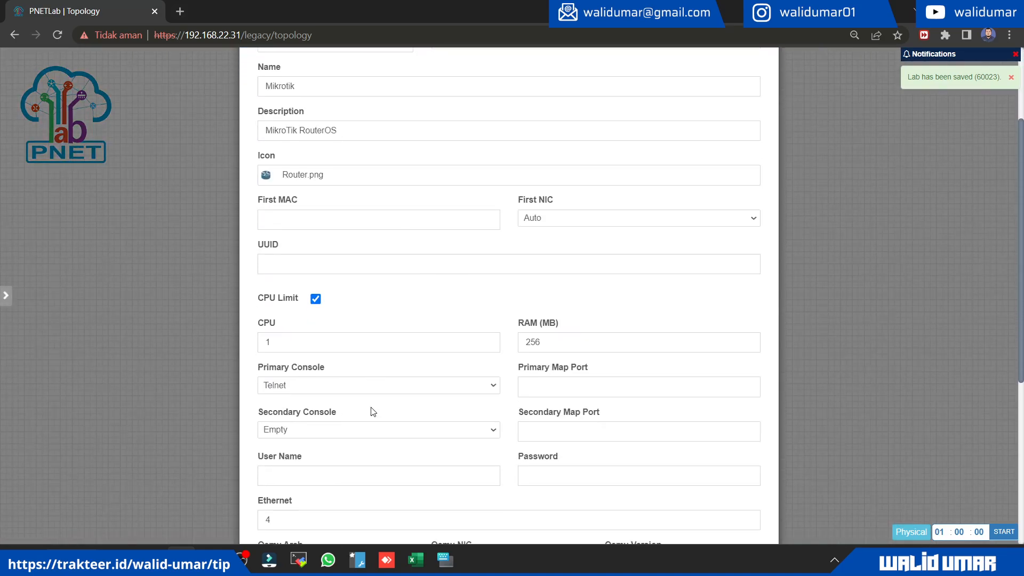
pyautogui.click(375, 340)
pyautogui.hotkey('ctrl', 'a')
pyautogui.press('BackSpace')
# Step: Name the MikroTik RouterOS node "Mikrotik Router" and save it to the topology
pyautogui.scroll(4, 357, 325)
pyautogui.scroll(3, 335, 101)
pyautogui.hotkey('ctrl', 'a')
pyautogui.hotkey('shift', 'Tab')
pyautogui.write('Mikrotik Router')
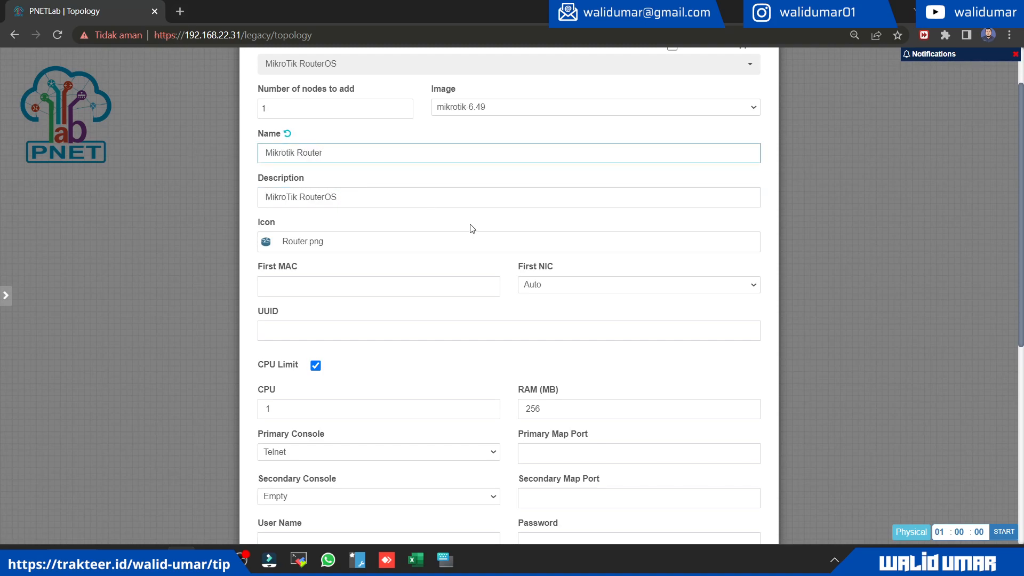
pyautogui.scroll(-7, 479, 230)
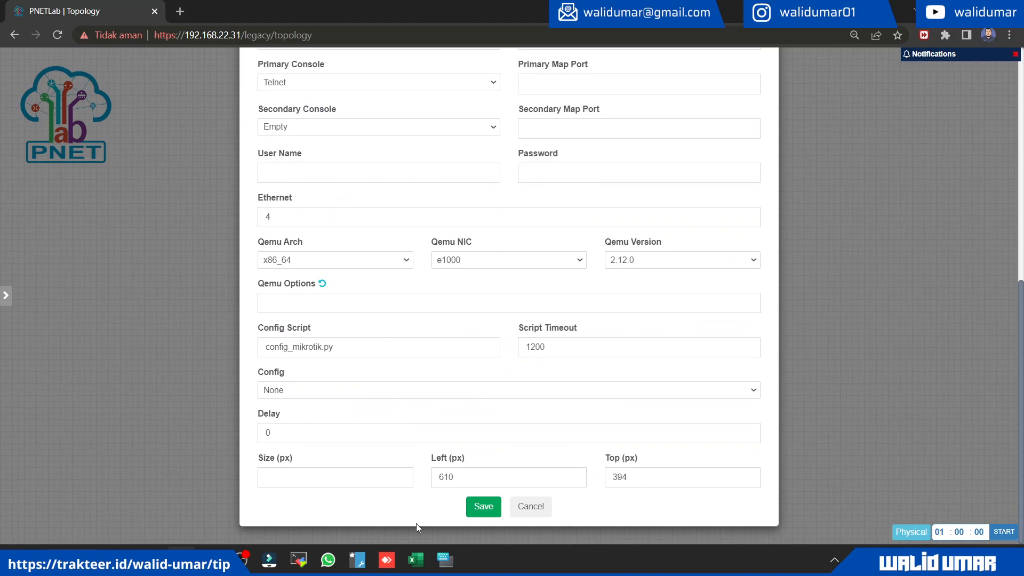
pyautogui.click(469, 508)
# Step: Place the Mikrotik Router to the right of the Cisco Router and connect Cisco interface e0/0 to Mikrotik interface eth1
pyautogui.moveTo(397, 304); pyautogui.dragTo(511, 241)
pyautogui.moveTo(287, 251); pyautogui.dragTo(516, 239)
pyautogui.click(516, 182)
pyautogui.click(506, 183)
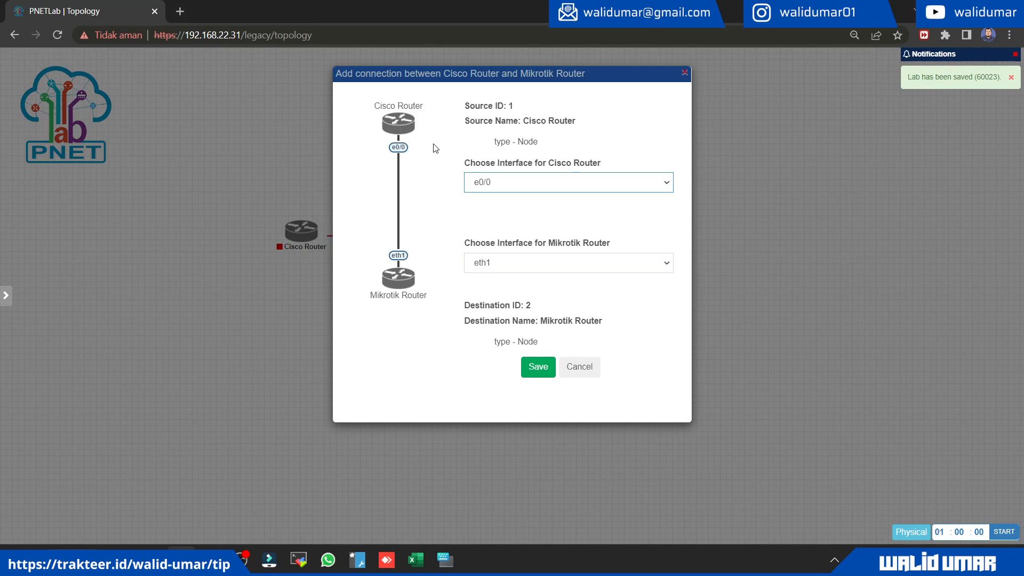
pyautogui.click(506, 263)
pyautogui.click(508, 264)
pyautogui.click(546, 373)
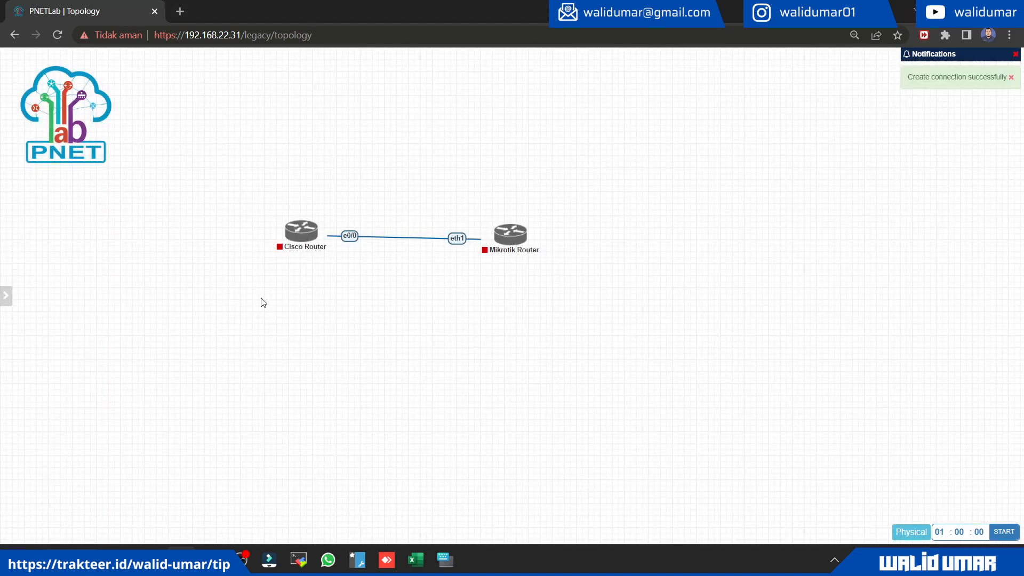
# Step: Align the Cisco Router level with the Mikrotik Router so their link runs horizontally
pyautogui.moveTo(284, 255)
pyautogui.moveTo(292, 245); pyautogui.dragTo(296, 241)
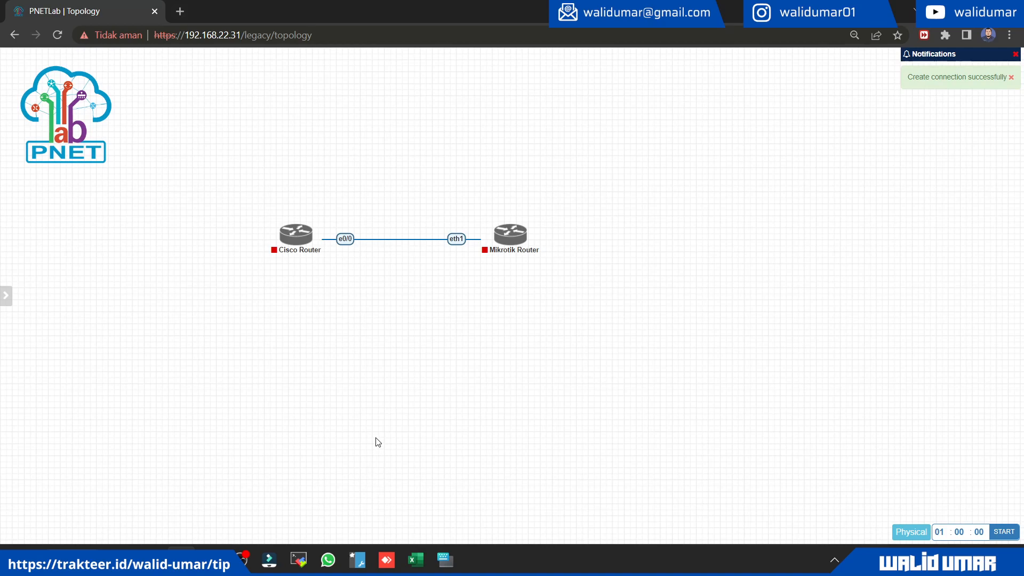
pyautogui.rightClick(331, 341)
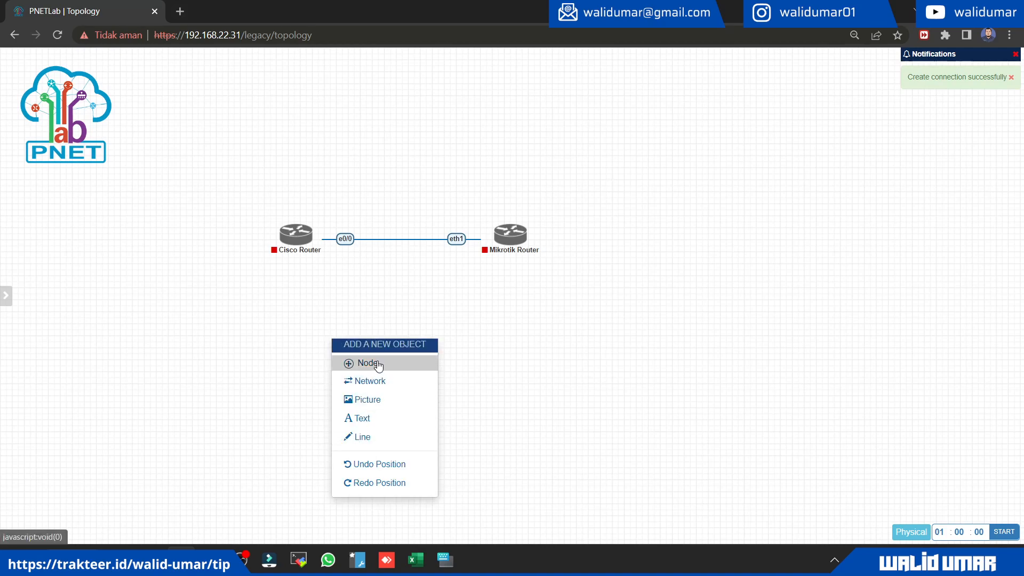
pyautogui.click(414, 295)
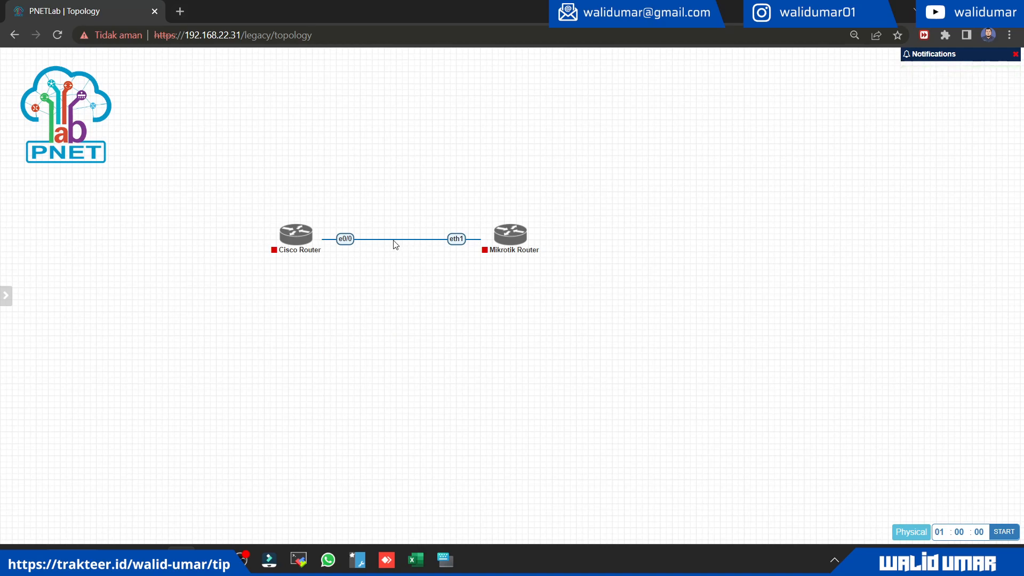
# Step: Label the connection between the Cisco Router and the Mikrotik Router as 10.11.11.0/30
pyautogui.rightClick(390, 239)
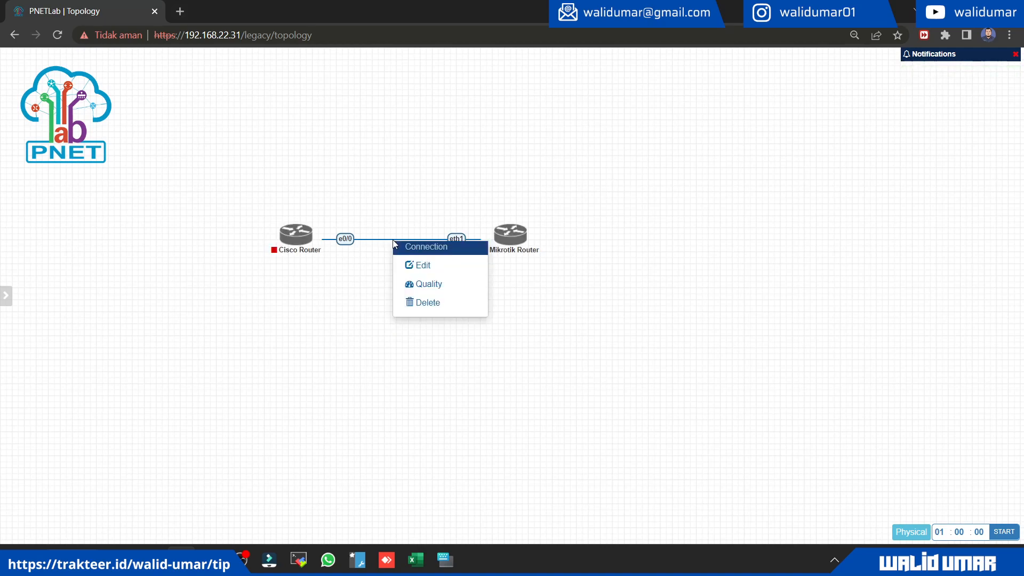
pyautogui.click(410, 265)
pyautogui.click(310, 71)
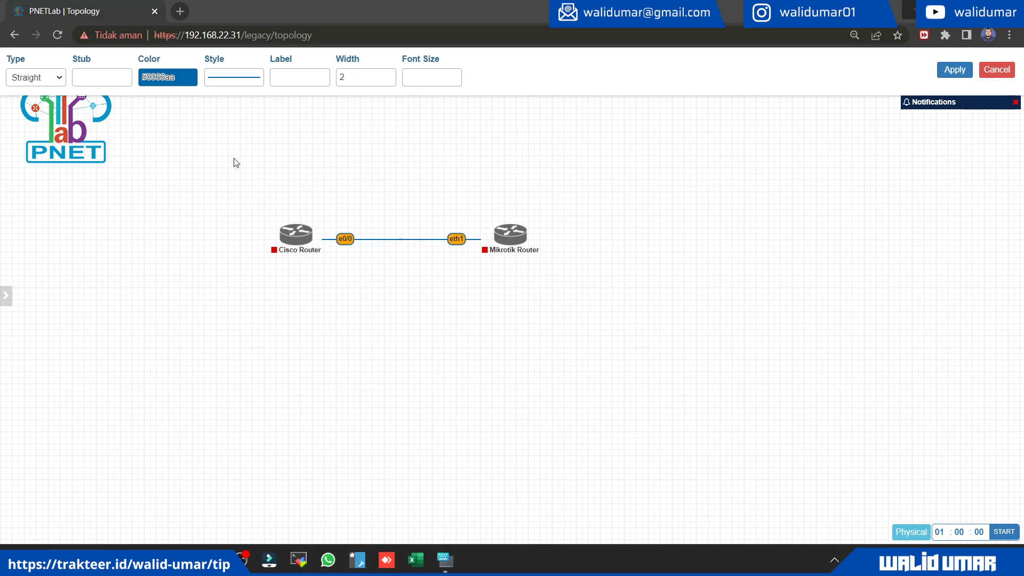
pyautogui.click(310, 74)
pyautogui.write('10.11.11.0/')
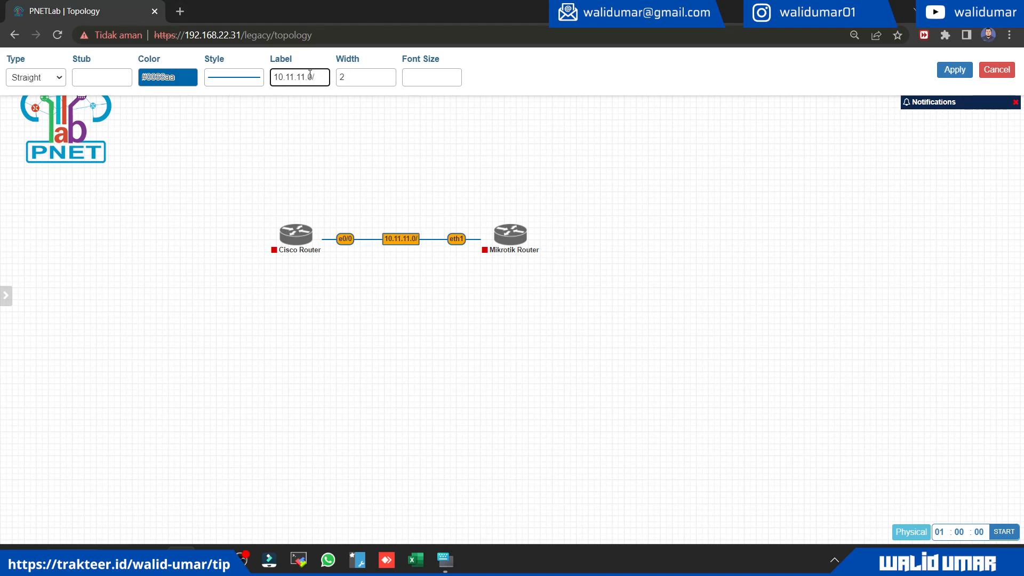
pyautogui.write('30')
pyautogui.click(954, 72)
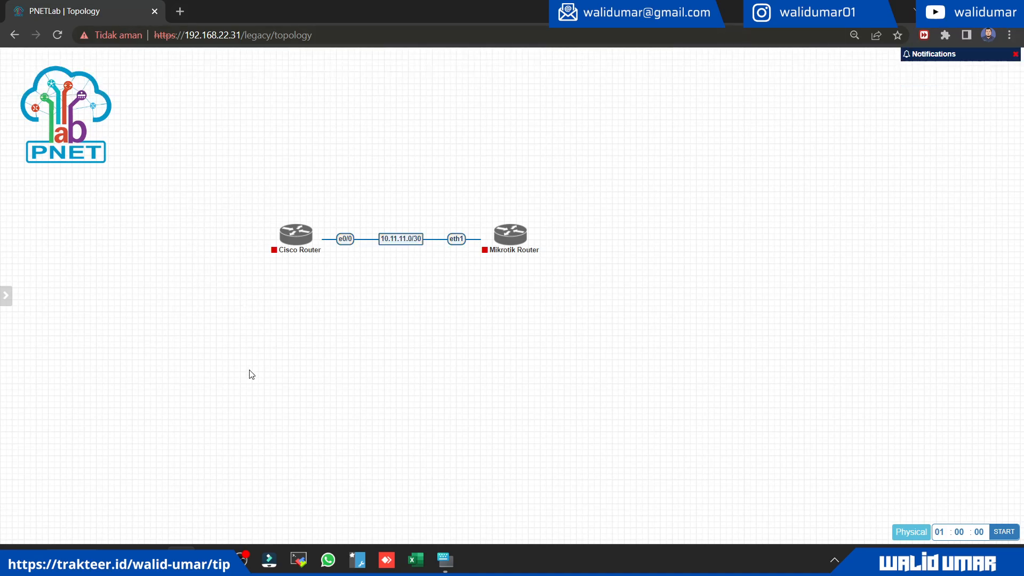
# Step: Add a Virtual PC (VPCS) node named "VPC-Cisco" and place it below and to the left of the Cisco Router
pyautogui.rightClick(248, 314)
pyautogui.click(316, 339)
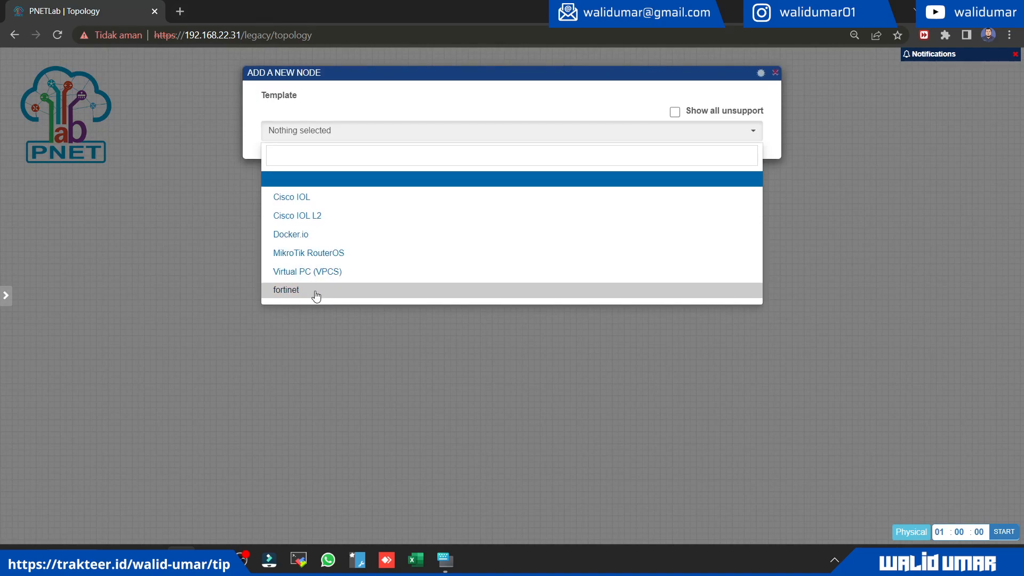
pyautogui.click(321, 272)
pyautogui.scroll(-2, 532, 227)
pyautogui.scroll(1, 343, 199)
pyautogui.click(306, 150)
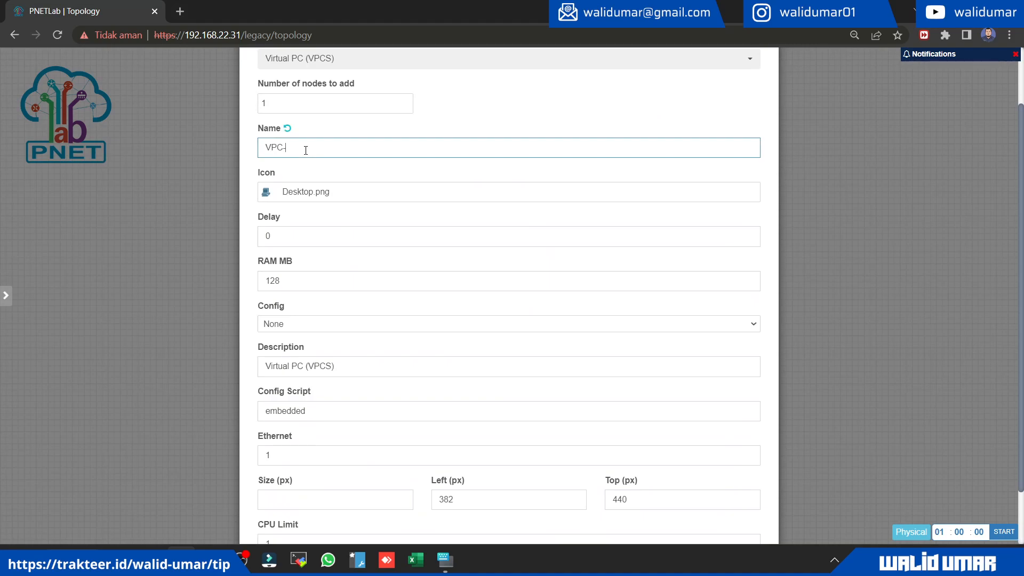
pyautogui.scroll(-2, 643, 340)
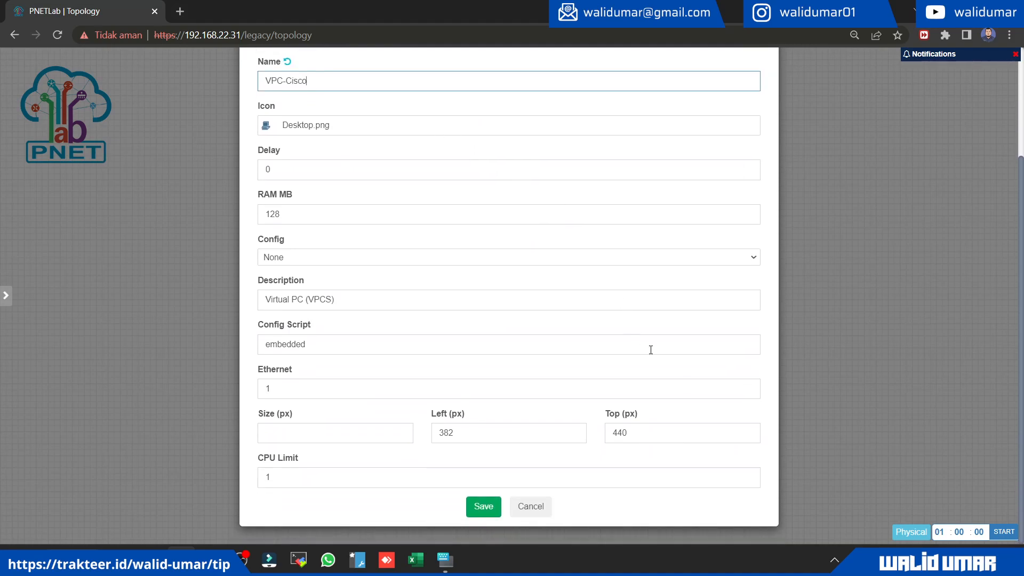
pyautogui.click(480, 507)
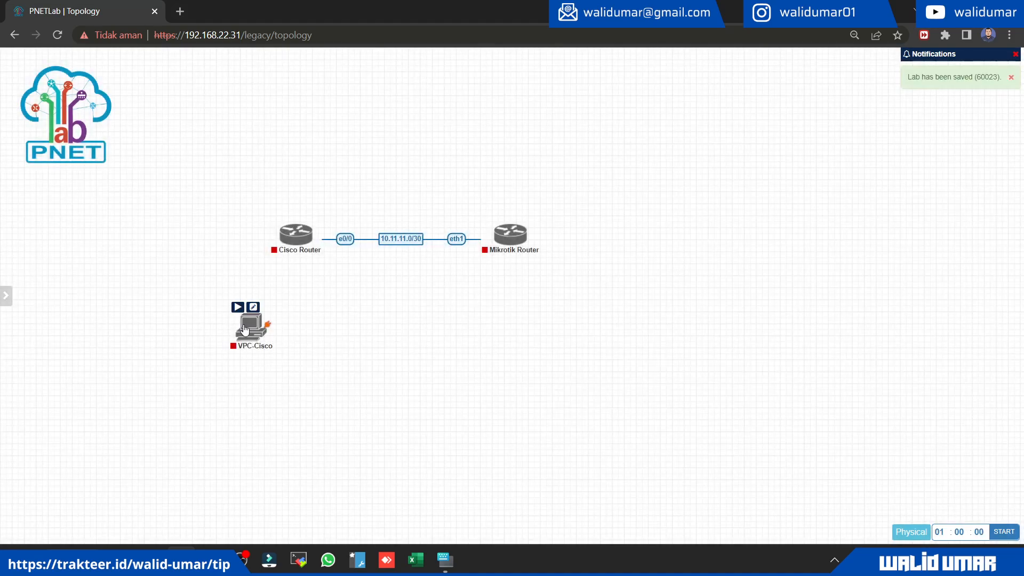
pyautogui.moveTo(237, 323); pyautogui.dragTo(190, 312)
# Step: Add a Virtual PC (VPCS) node named "VPC-Mikrotik" and place it below and to the right of the Mikrotik Router
pyautogui.rightClick(318, 320)
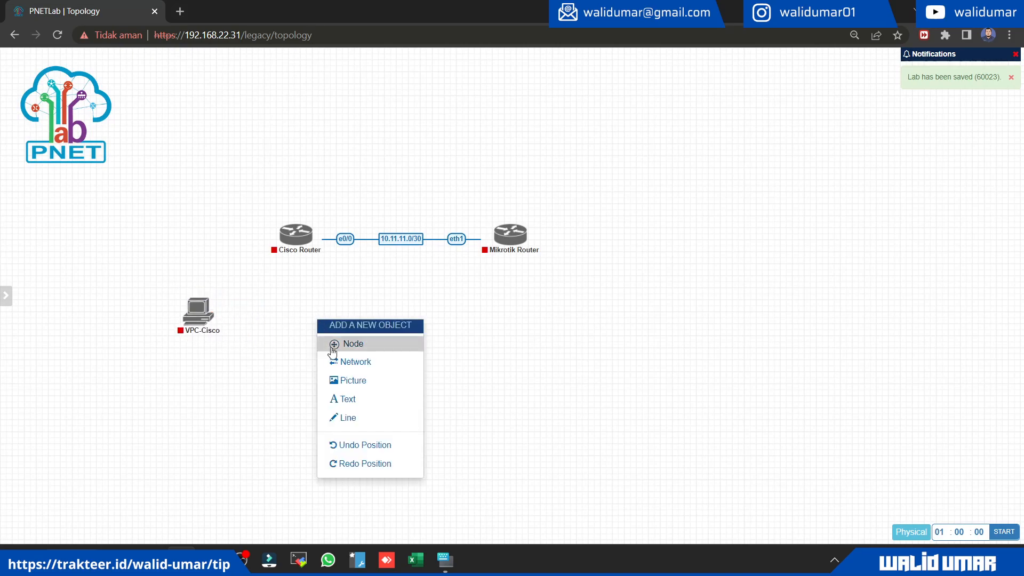
pyautogui.click(377, 355)
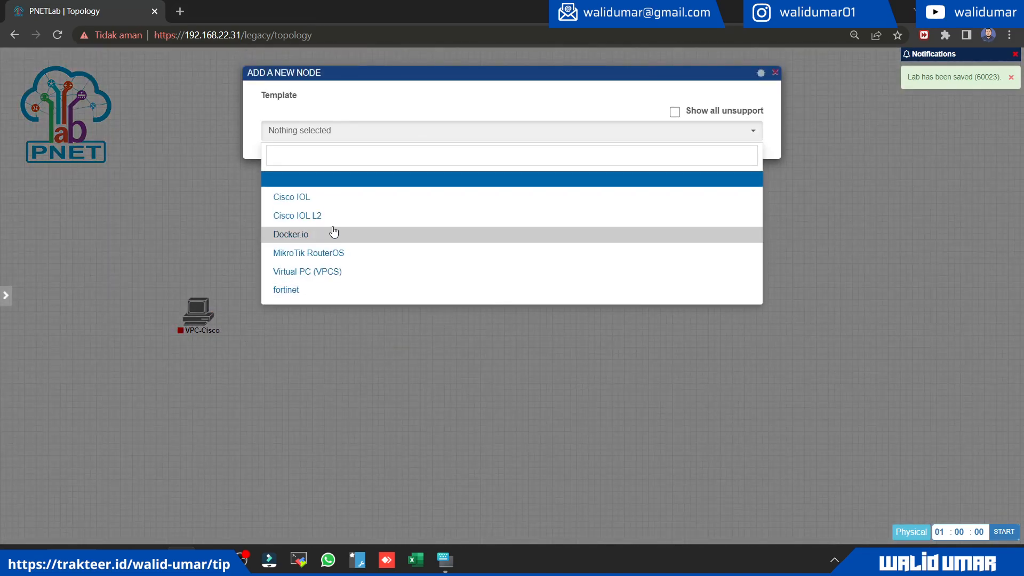
pyautogui.click(313, 271)
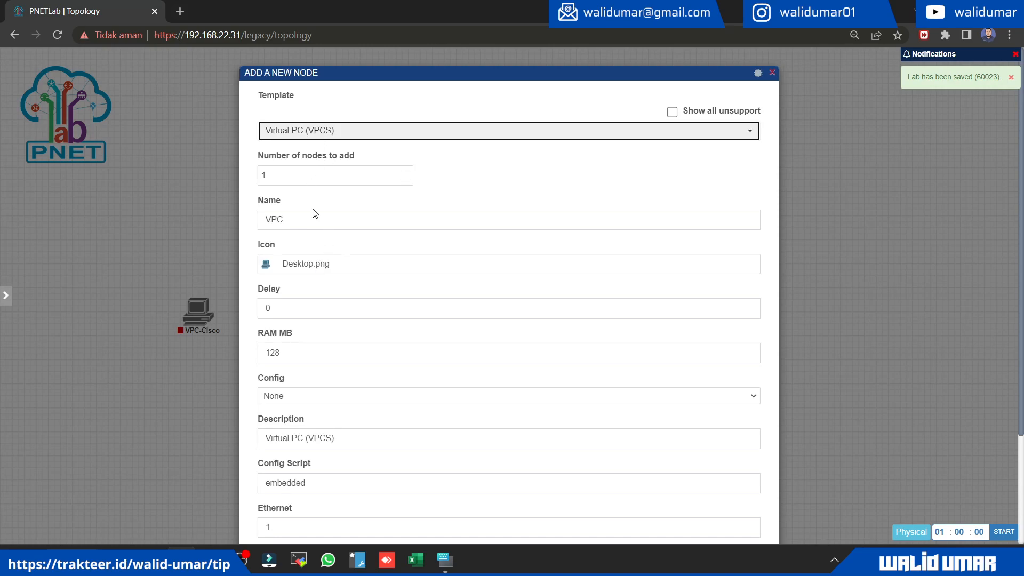
pyautogui.click(338, 223)
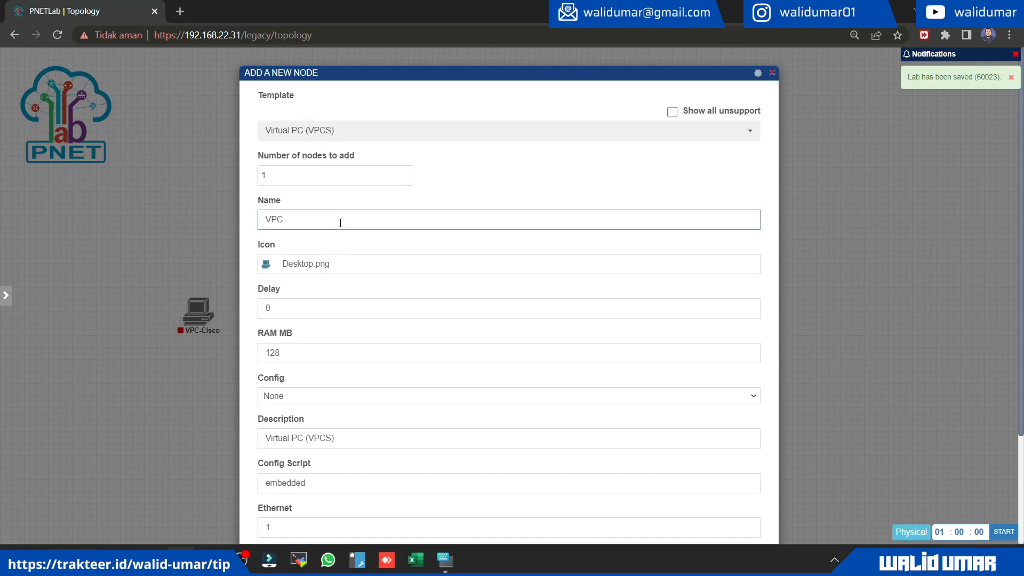
pyautogui.write('-Mikrotik')
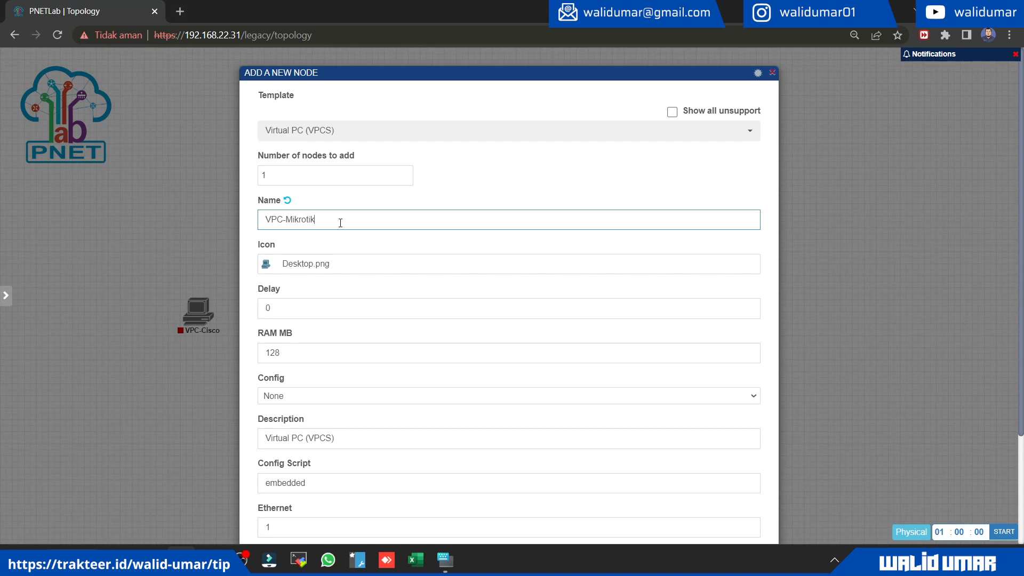
pyautogui.scroll(-3, 342, 254)
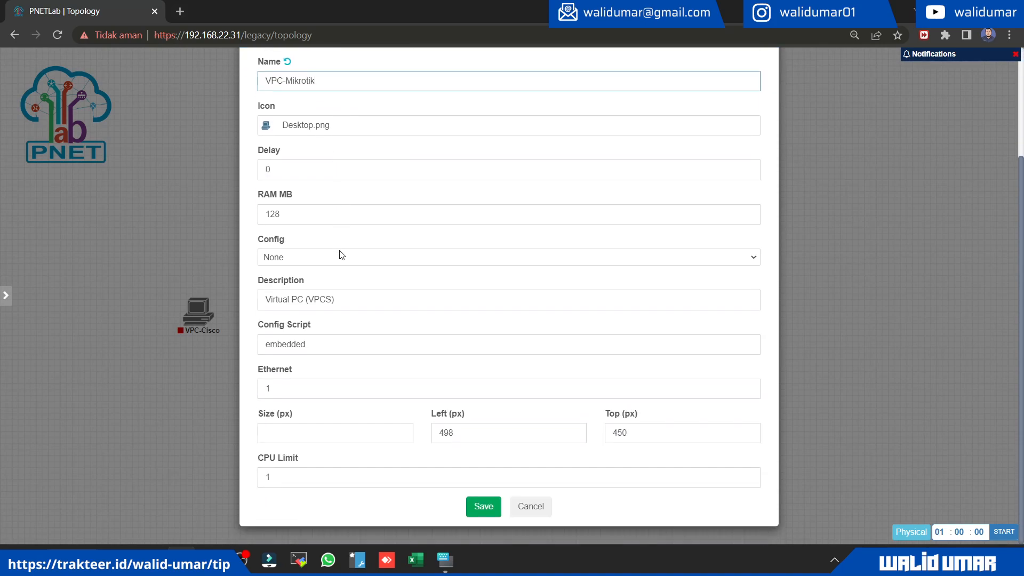
pyautogui.click(484, 511)
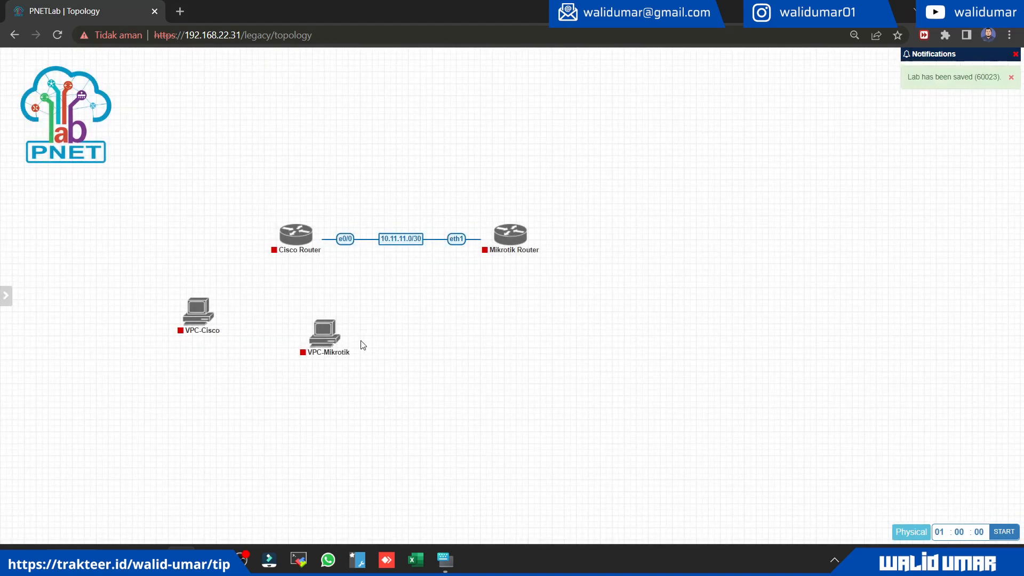
pyautogui.moveTo(328, 344)
pyautogui.moveTo(328, 344); pyautogui.dragTo(610, 326)
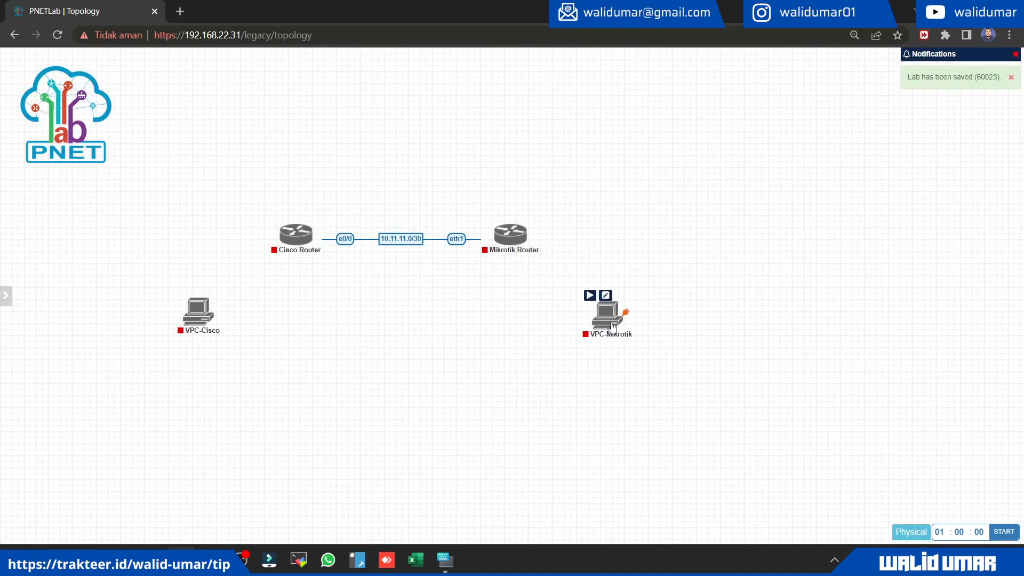
# Step: Connect VPC-Cisco interface eth0 to Cisco Router interface e0/1 and place VPC-Cisco directly below the Cisco Router
pyautogui.moveTo(189, 314)
pyautogui.moveTo(214, 308); pyautogui.dragTo(295, 238)
pyautogui.click(541, 182)
pyautogui.click(542, 183)
pyautogui.click(514, 261)
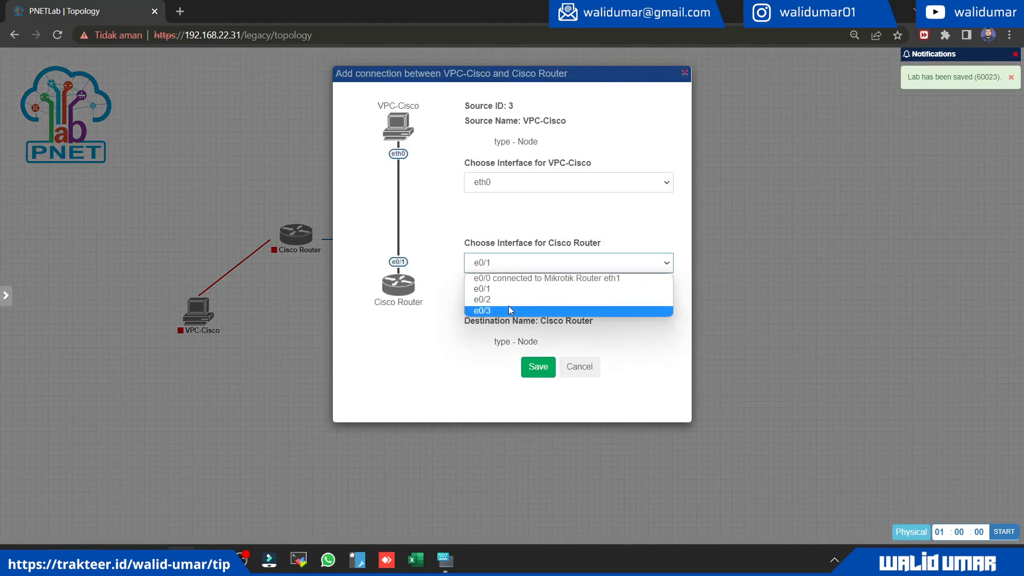
pyautogui.click(507, 289)
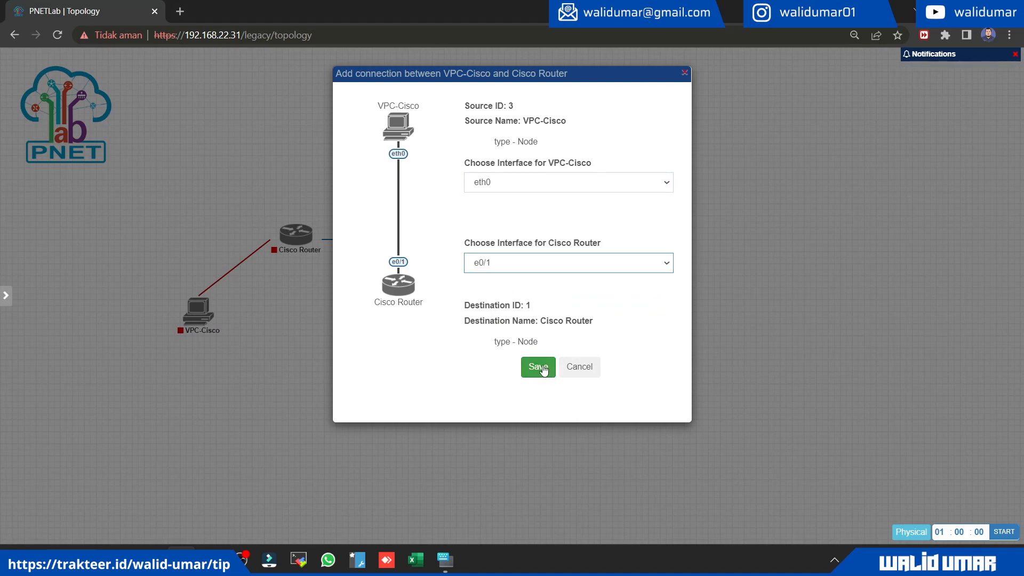
pyautogui.click(538, 367)
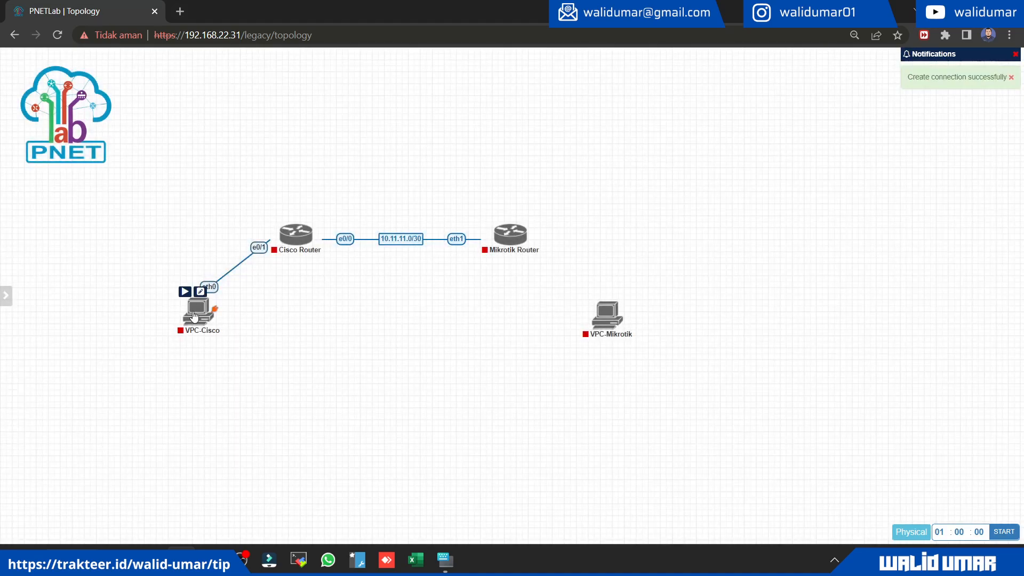
pyautogui.moveTo(194, 316); pyautogui.dragTo(293, 393)
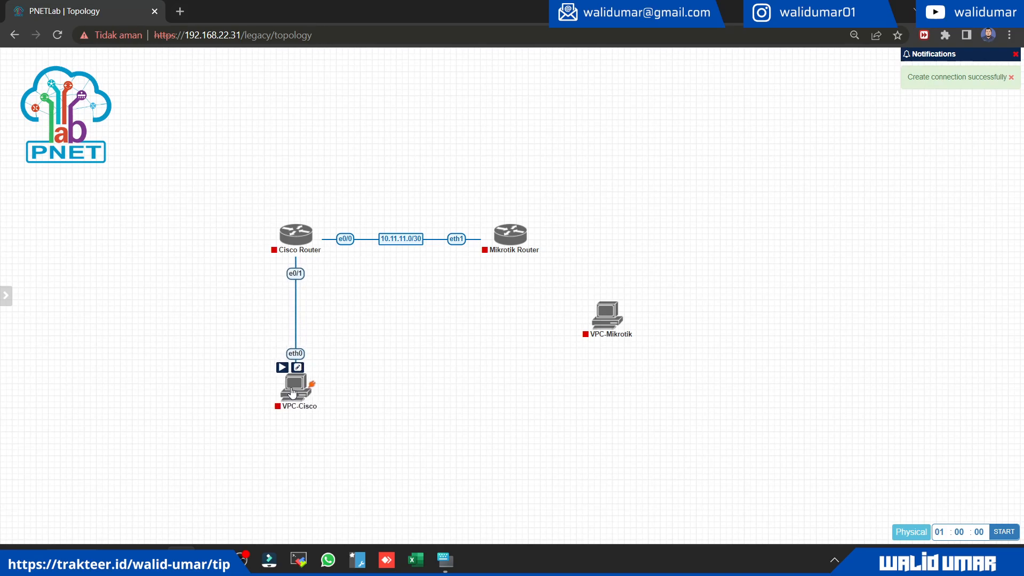
# Step: Connect Mikrotik Router interface eth2 to VPC-Mikrotik interface eth0 and place VPC-Mikrotik directly below the Mikrotik Router
pyautogui.rightClick(607, 313)
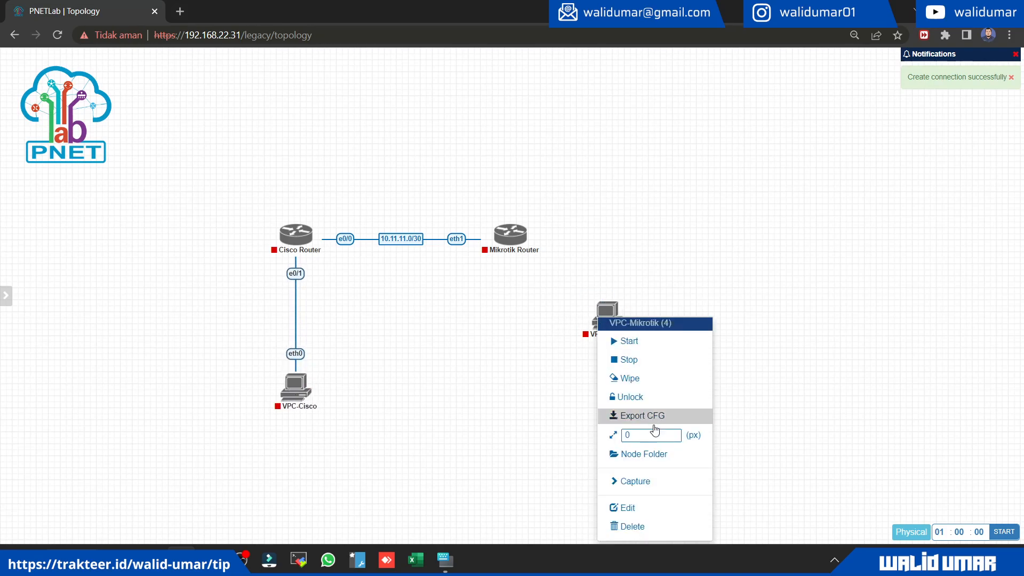
pyautogui.click(532, 343)
pyautogui.moveTo(532, 233); pyautogui.dragTo(604, 321)
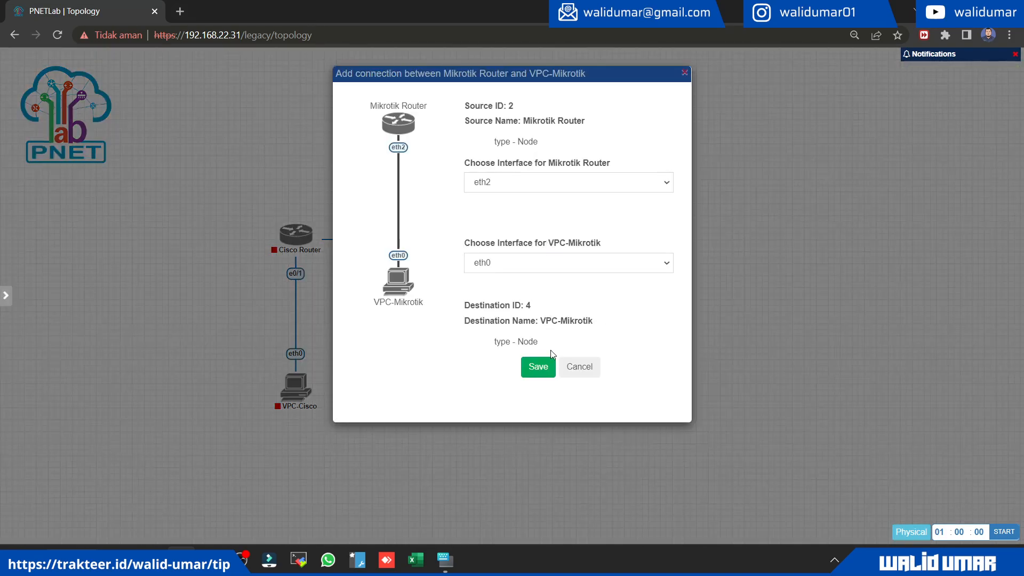
pyautogui.click(538, 366)
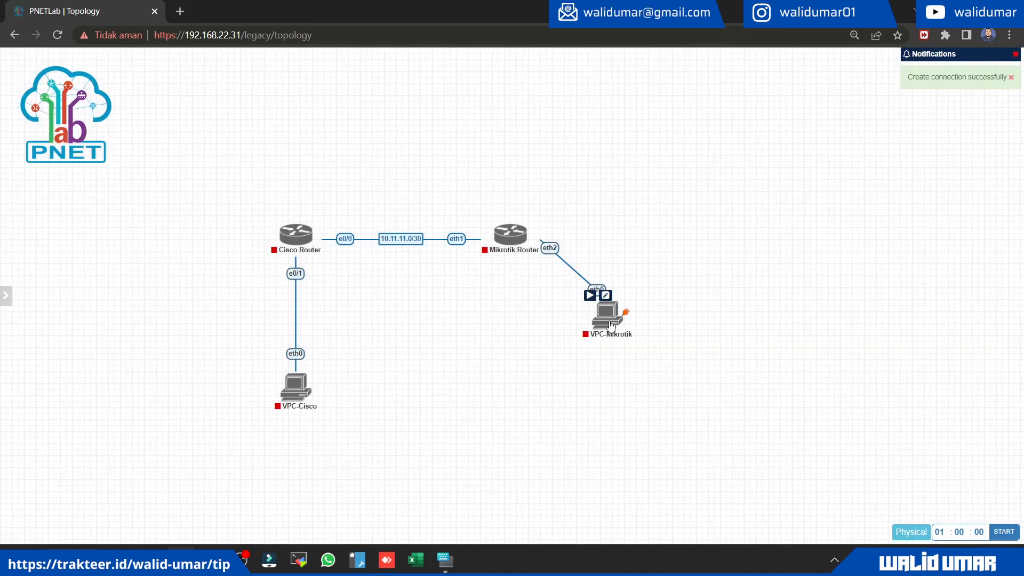
pyautogui.moveTo(611, 325); pyautogui.dragTo(515, 398)
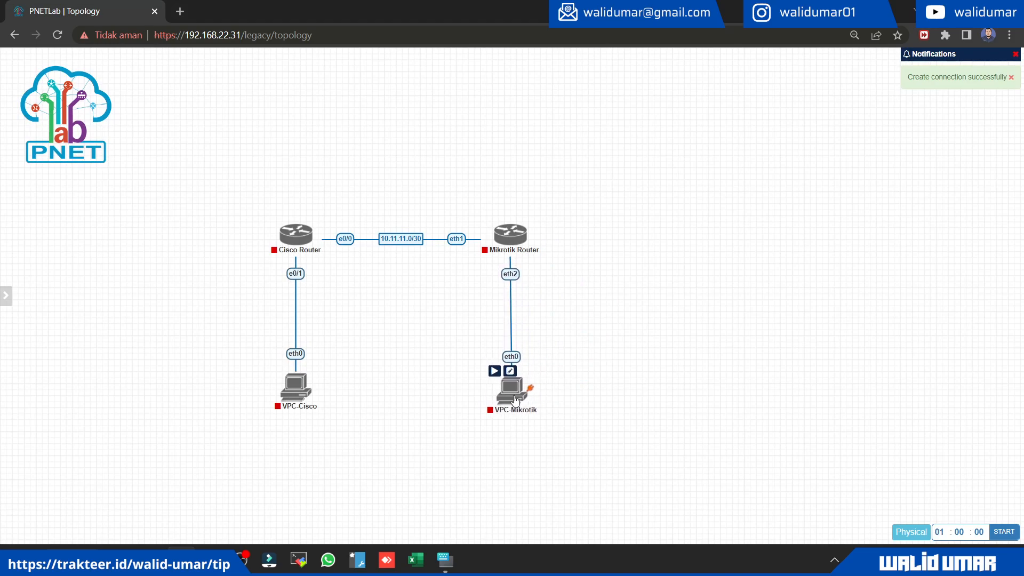
# Step: Label the connection between the Cisco Router and VPC-Cisco as 192.168.10.0/27
pyautogui.rightClick(297, 307)
pyautogui.click(325, 328)
pyautogui.click(284, 80)
pyautogui.write('19')
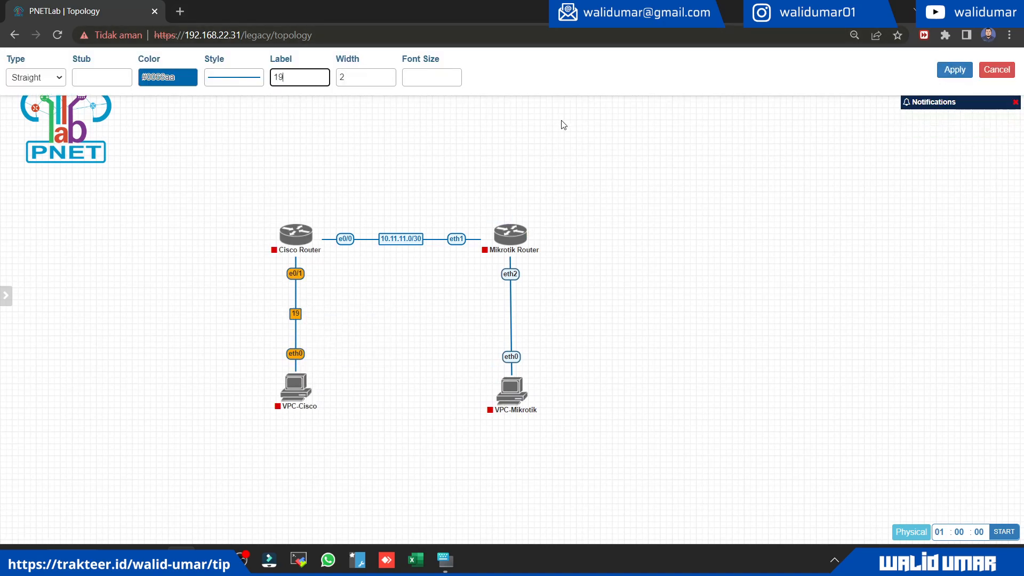
pyautogui.write('2.168.10.0/')
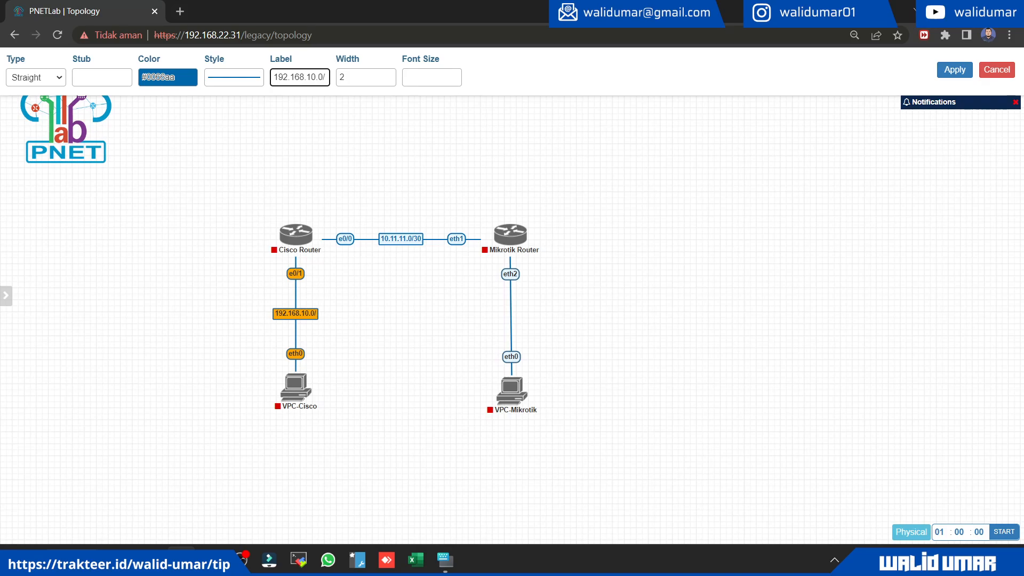
pyautogui.write('27')
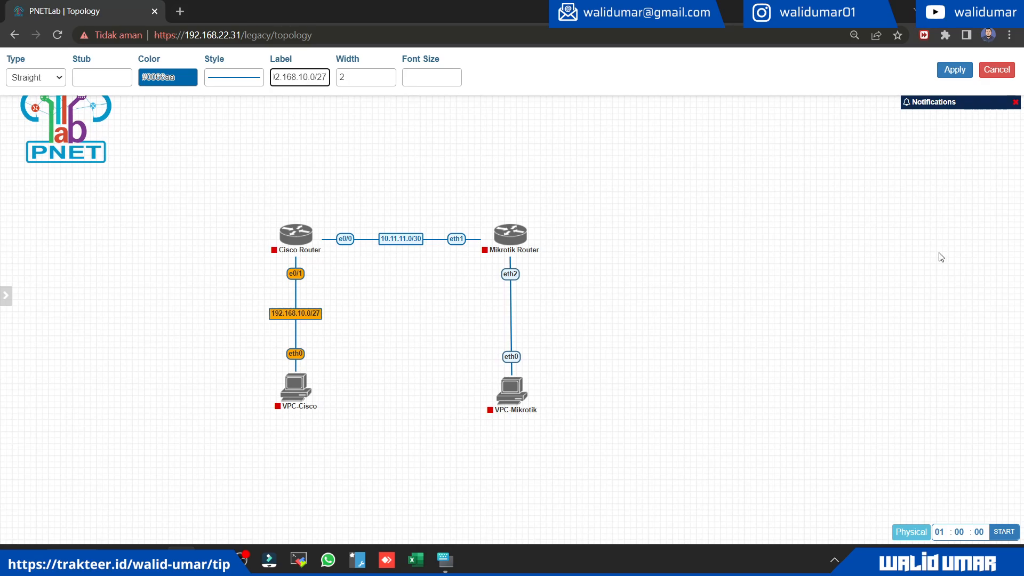
pyautogui.hotkey('ctrl', 'a')
pyautogui.hotkey('ctrl', 'c')
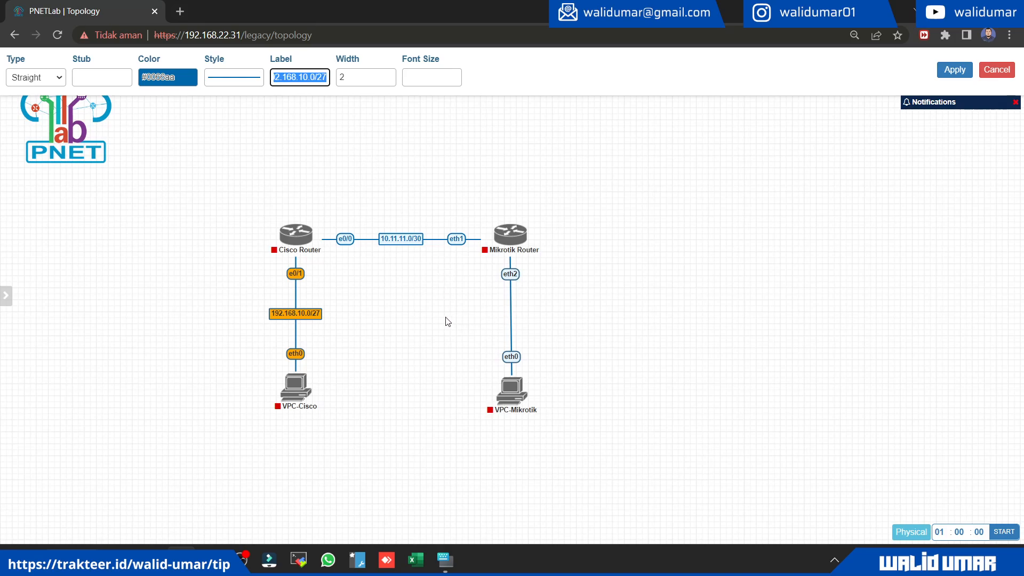
pyautogui.click(954, 69)
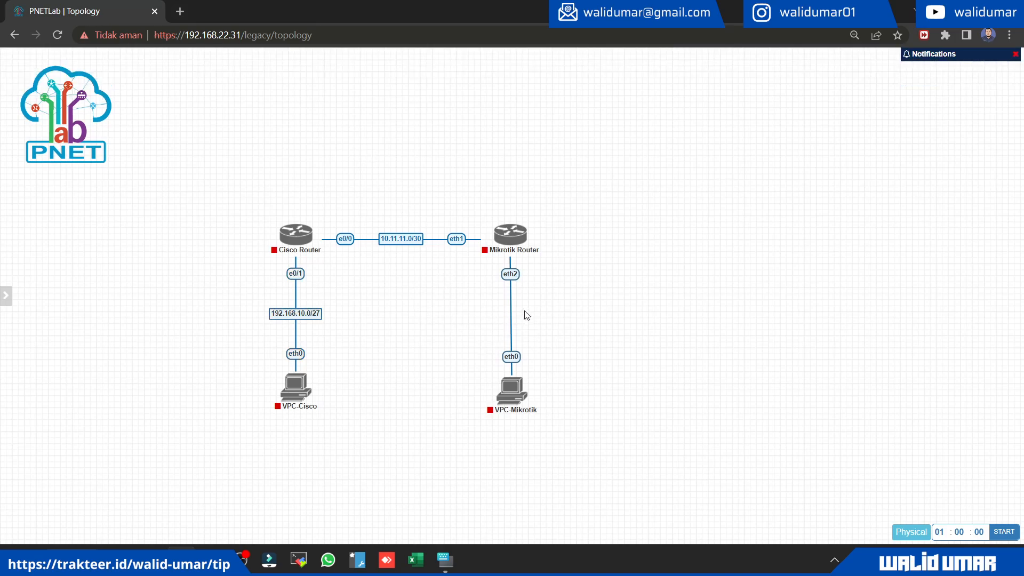
# Step: Label the connection between the Mikrotik Router and VPC-Mikrotik as 192.168.20.0/27
pyautogui.rightClick(511, 314)
pyautogui.click(535, 335)
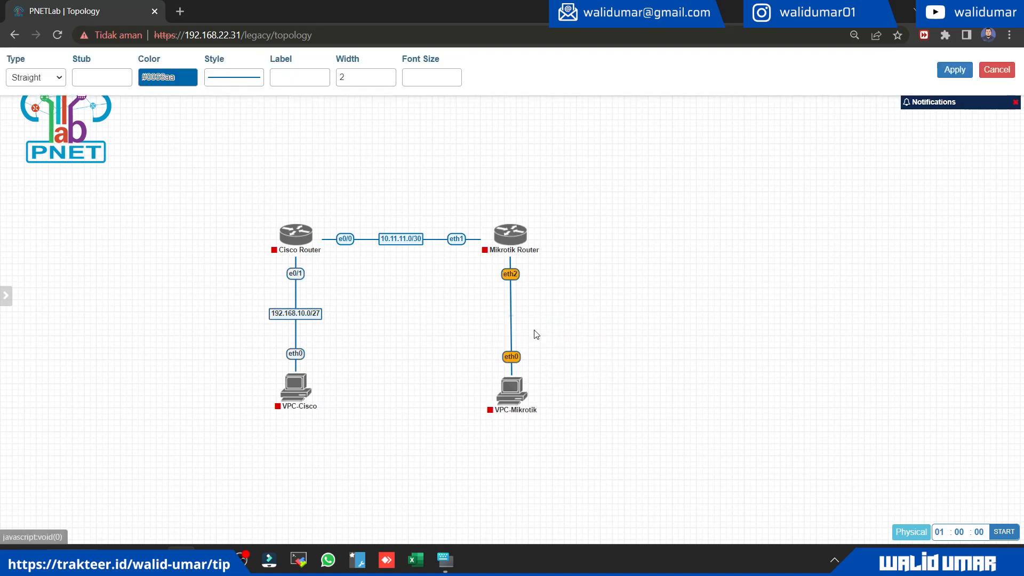
pyautogui.click(298, 77)
pyautogui.hotkey('ctrl', 'v')
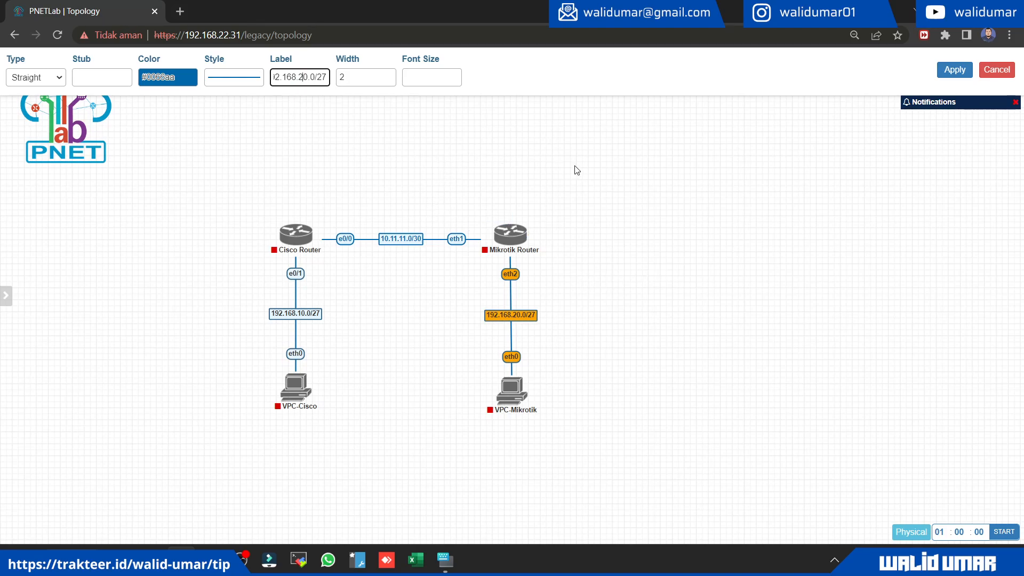
pyautogui.click(954, 69)
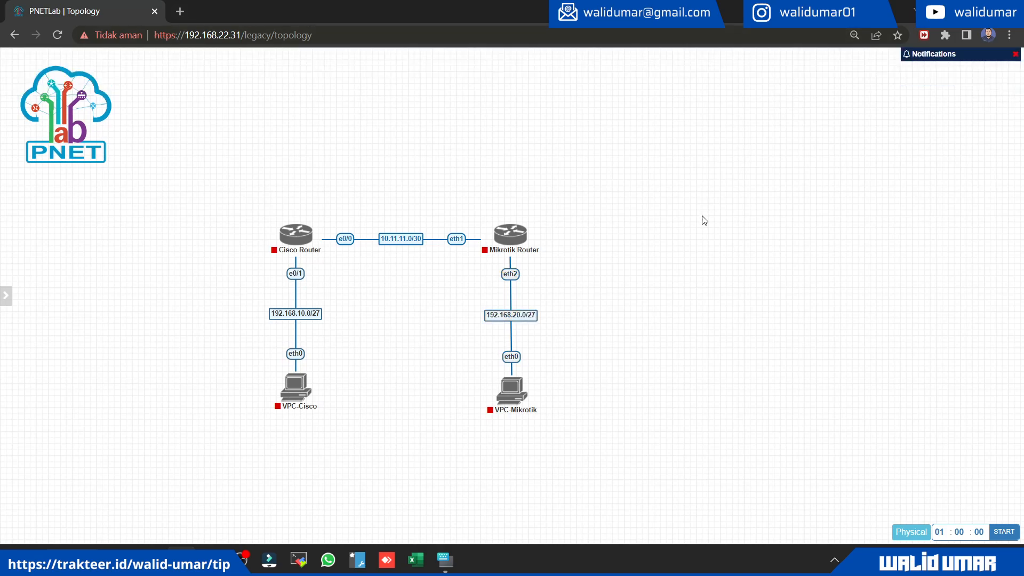
# Step: Move all four nodes together up and to the left, placing the topology beside the PNET logo
pyautogui.rightClick(528, 135)
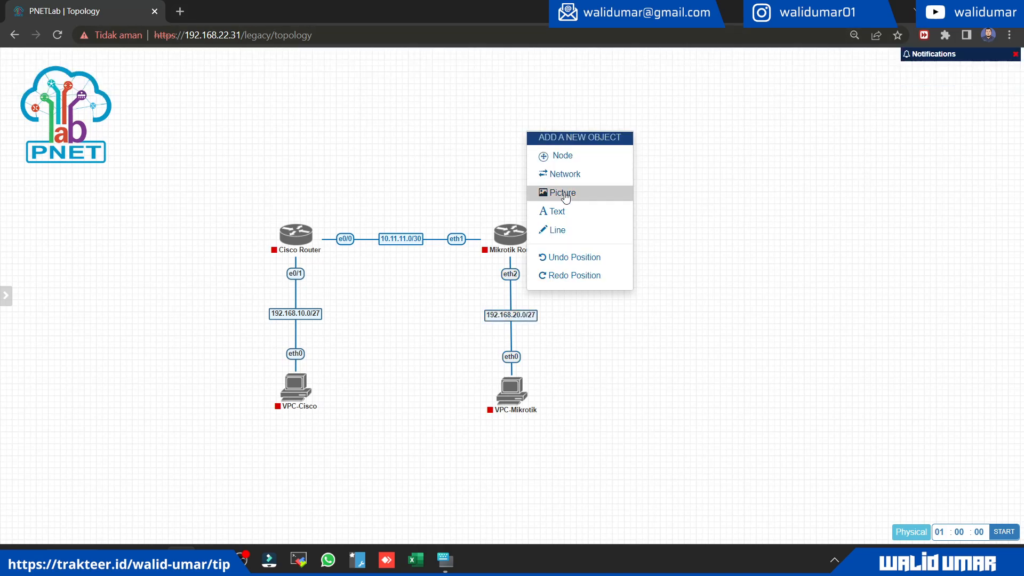
pyautogui.click(695, 284)
pyautogui.hotkey('ctrl', '+')
pyautogui.moveTo(274, 180); pyautogui.dragTo(631, 477)
pyautogui.moveTo(577, 440); pyautogui.dragTo(467, 281)
pyautogui.click(334, 174)
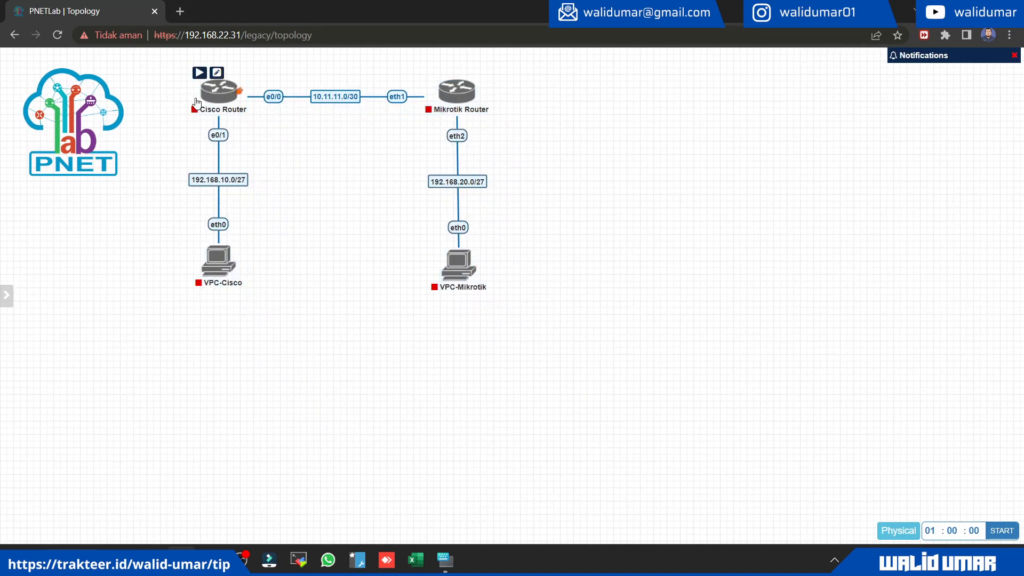
# Step: Select all four nodes of the topology and start them as a group
pyautogui.moveTo(165, 83); pyautogui.dragTo(524, 320)
pyautogui.rightClick(467, 279)
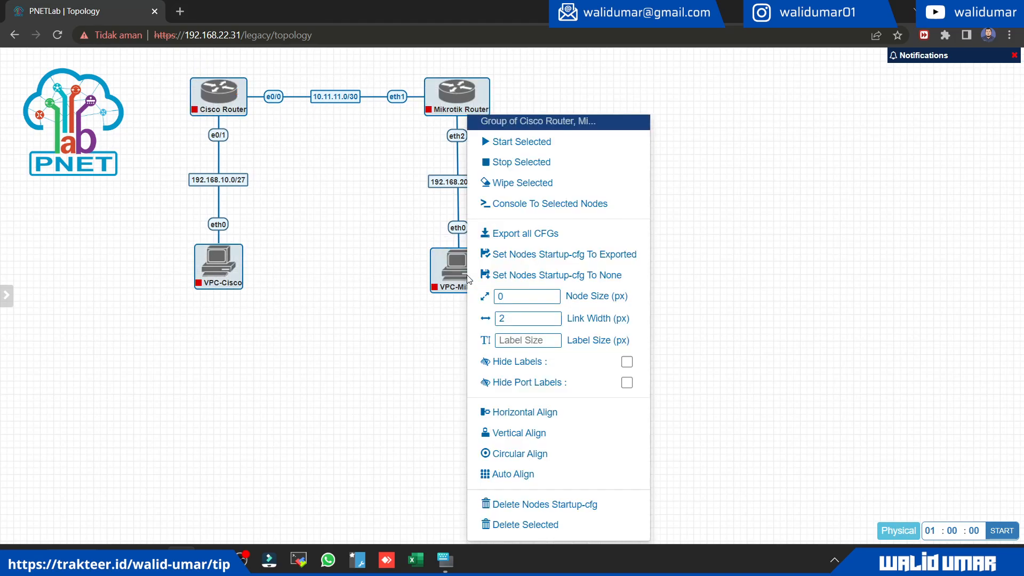
pyautogui.click(537, 142)
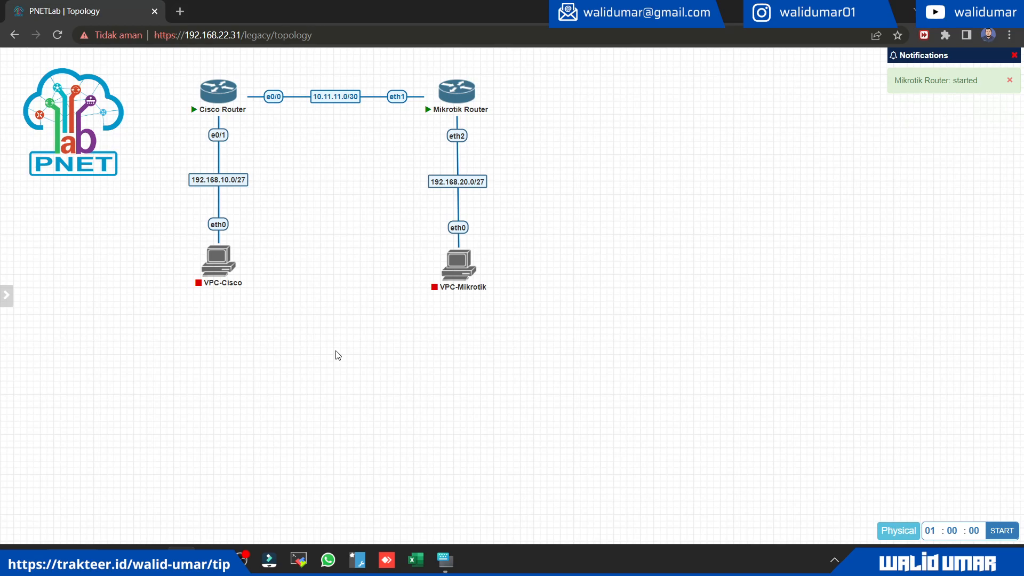
# Step: Start VPC-Cisco and VPC-Mikrotik
pyautogui.click(205, 240)
pyautogui.click(440, 240)
pyautogui.moveTo(483, 385); pyautogui.dragTo(196, 250)
pyautogui.click(253, 366)
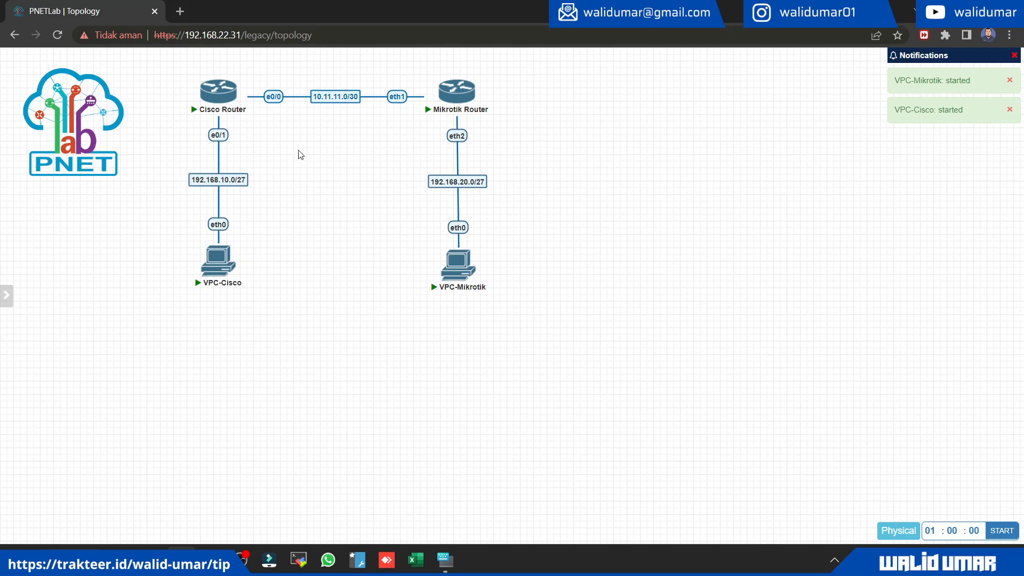
# Step: Open the consoles of the Cisco Router and the Mikrotik Router, keeping the terminal window clear of the router icons
pyautogui.click(205, 96)
pyautogui.moveTo(371, 73); pyautogui.dragTo(506, 179)
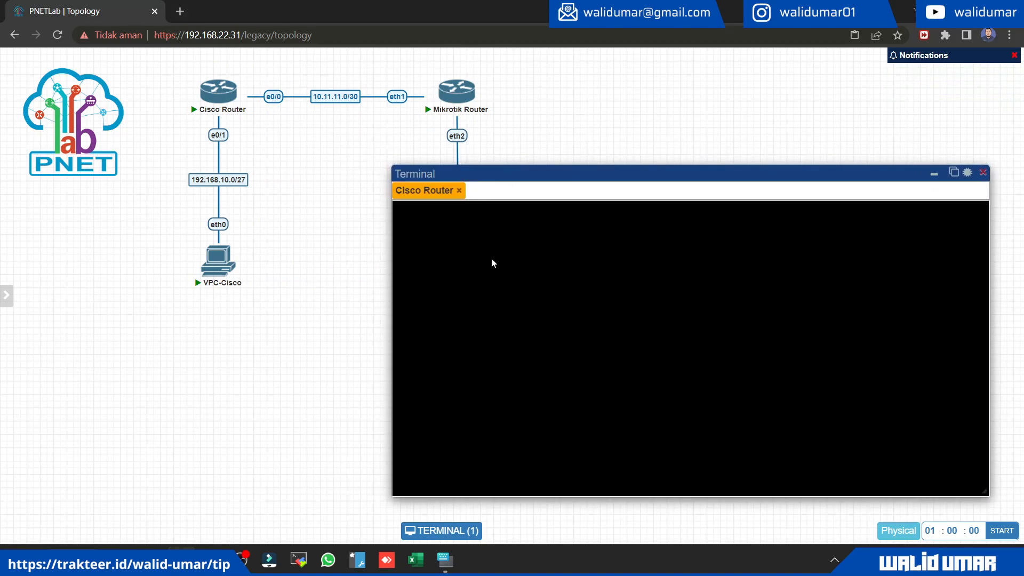
pyautogui.click(442, 95)
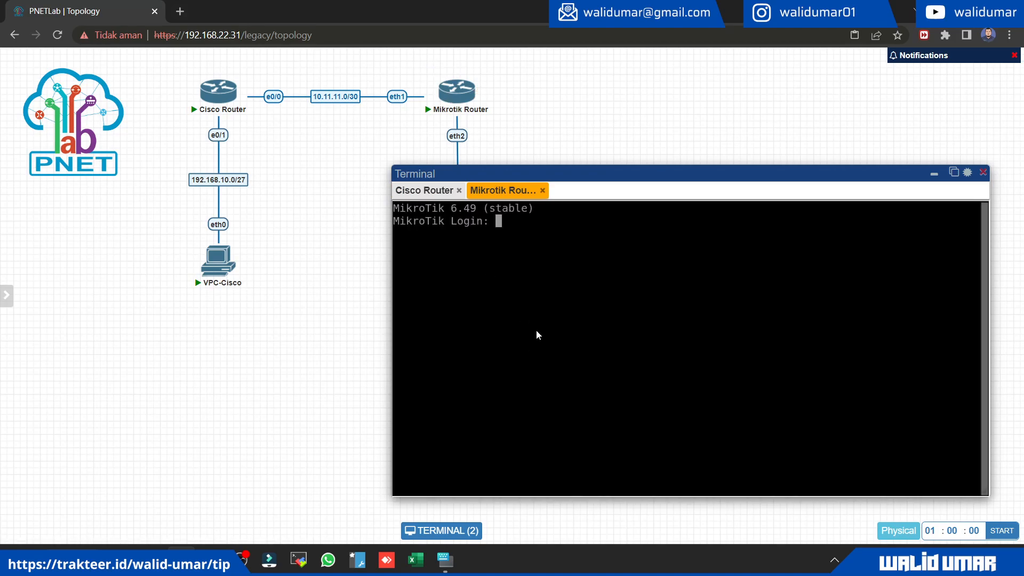
# Step: Log in to the Mikrotik Router's console as admin, entering the account password
pyautogui.write('admin')
pyautogui.press('Return')
pyautogui.press('Return')
pyautogui.write('admin')
pyautogui.press('Return')
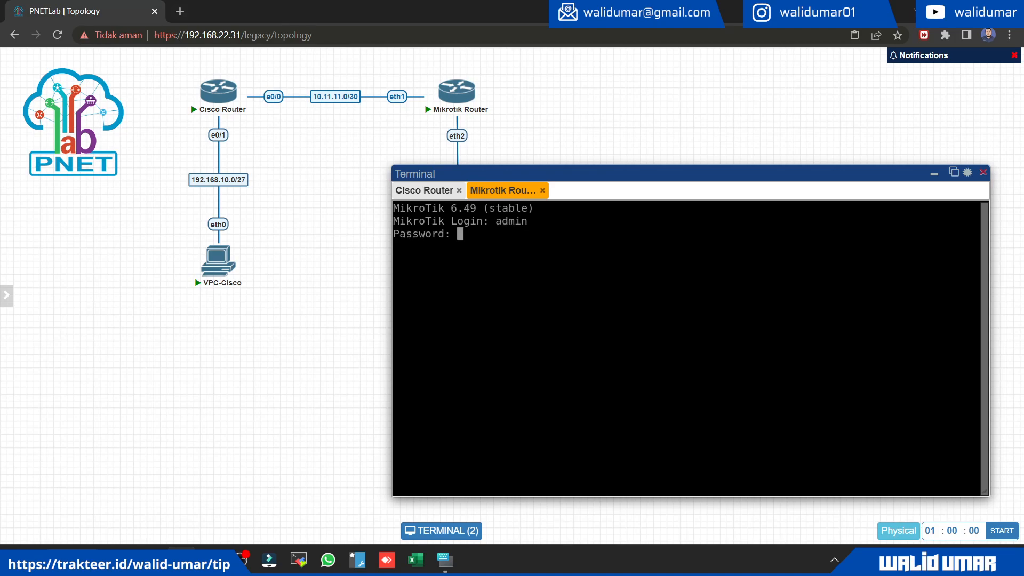
pyautogui.press('Return')
pyautogui.write('admin')
pyautogui.press('Return')
# Step: Set a new account password for the Mikrotik Router and repeat it
pyautogui.press('Return')
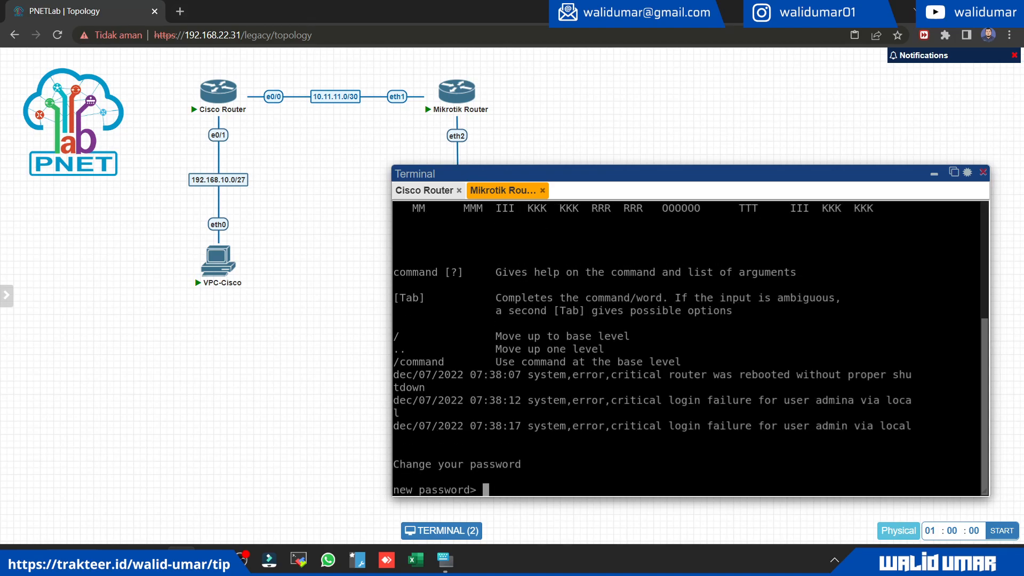
pyautogui.write('123')
pyautogui.press('Return')
pyautogui.write('123')
pyautogui.press('Return')
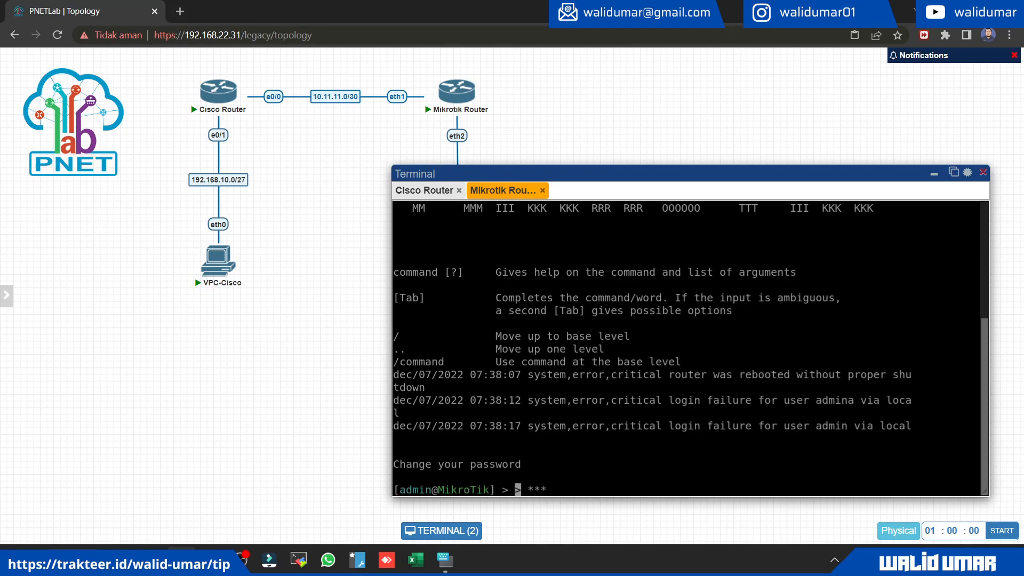
# Step: Close both router terminals and reopen the Mikrotik Router's console
pyautogui.click(543, 191)
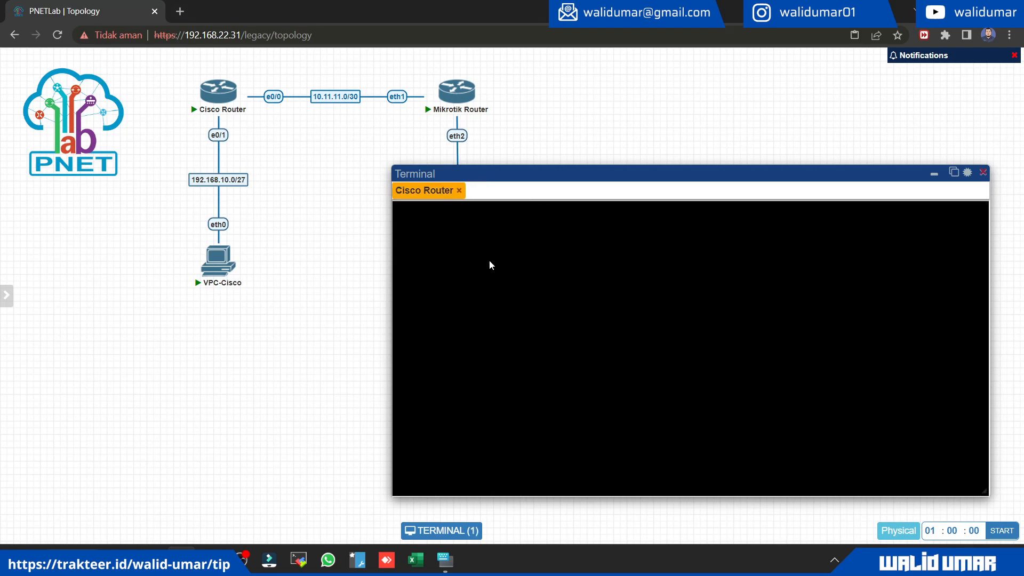
pyautogui.click(460, 191)
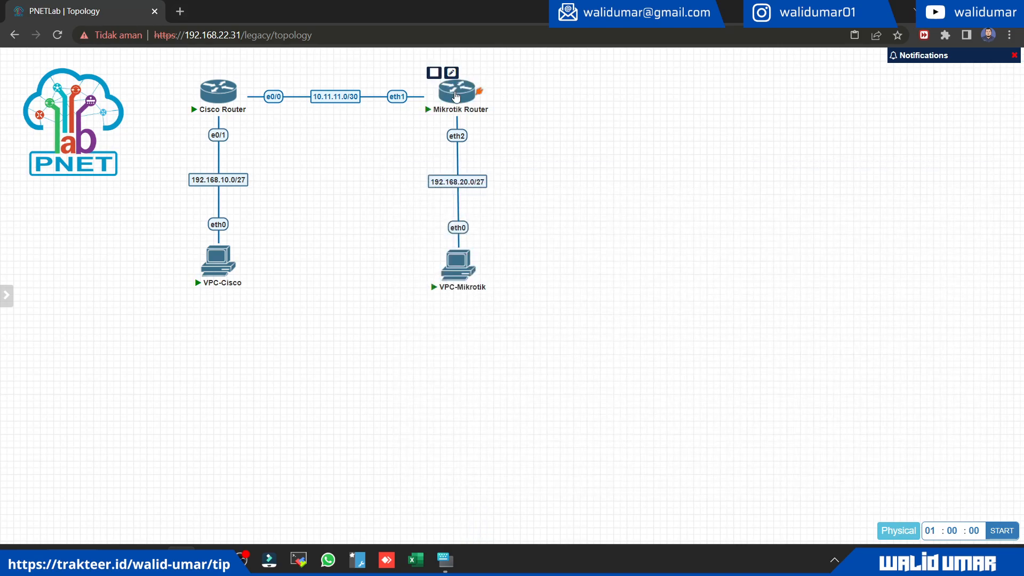
pyautogui.click(456, 95)
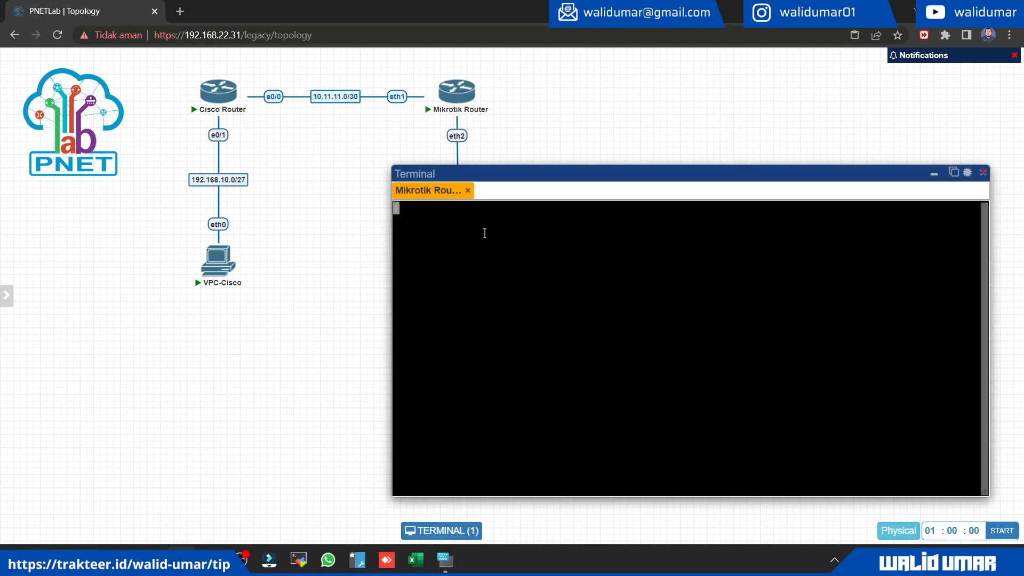
# Step: Bring up the Mikrotik Router's command prompt, and open the Cisco Router's console at its prompt
pyautogui.press('Return')
pyautogui.press('Return')
pyautogui.press('Return')
pyautogui.press('Return')
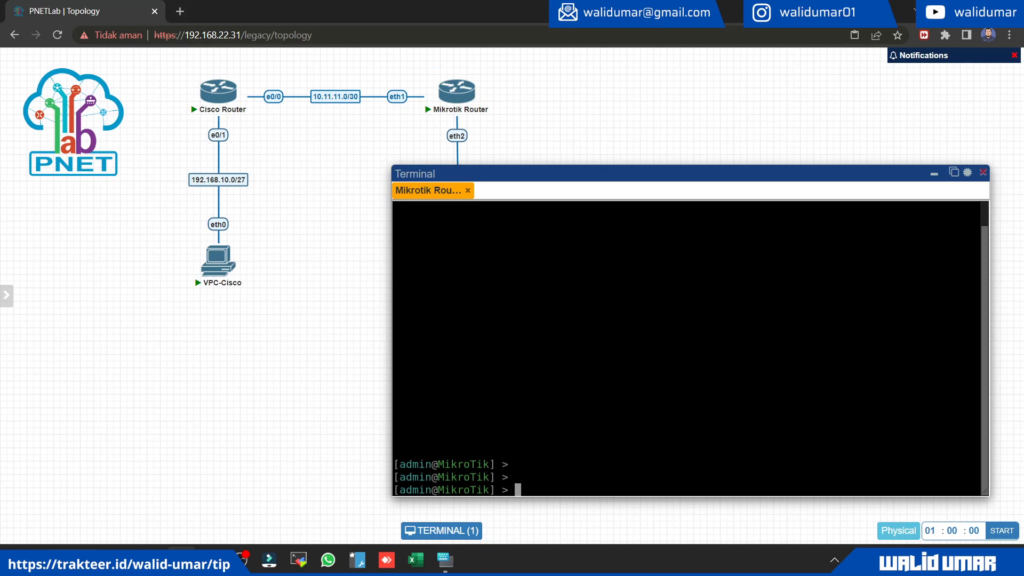
pyautogui.click(218, 91)
pyautogui.press('Return')
pyautogui.press('Return')
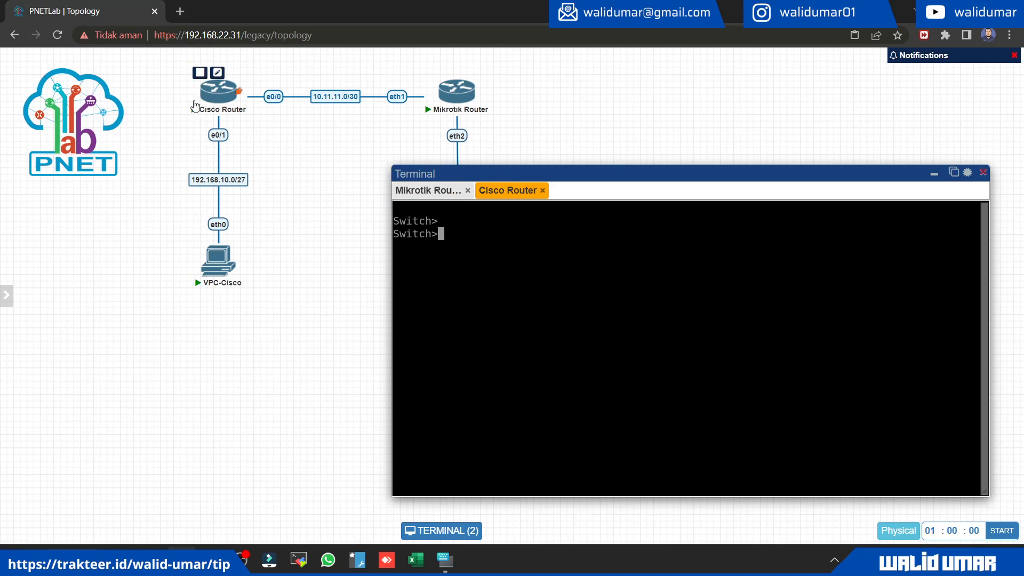
# Step: Enter privileged mode on the Cisco Router, display its full running configuration, and hide the terminal window
pyautogui.write('sho')
pyautogui.press('Tab')
pyautogui.press('BackSpace')
pyautogui.press('BackSpace')
pyautogui.press('BackSpace')
pyautogui.press('BackSpace')
pyautogui.press('BackSpace')
pyautogui.write('en')
pyautogui.press('Return')
pyautogui.write('sho')
pyautogui.press('Tab')
pyautogui.write('run')
pyautogui.press('Tab')
pyautogui.press('Return')
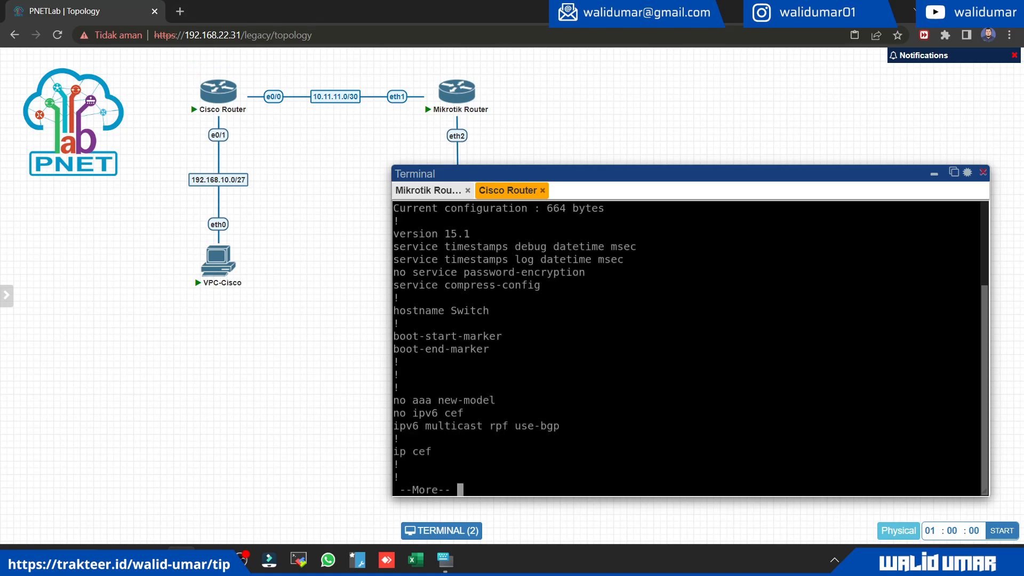
pyautogui.press('space')
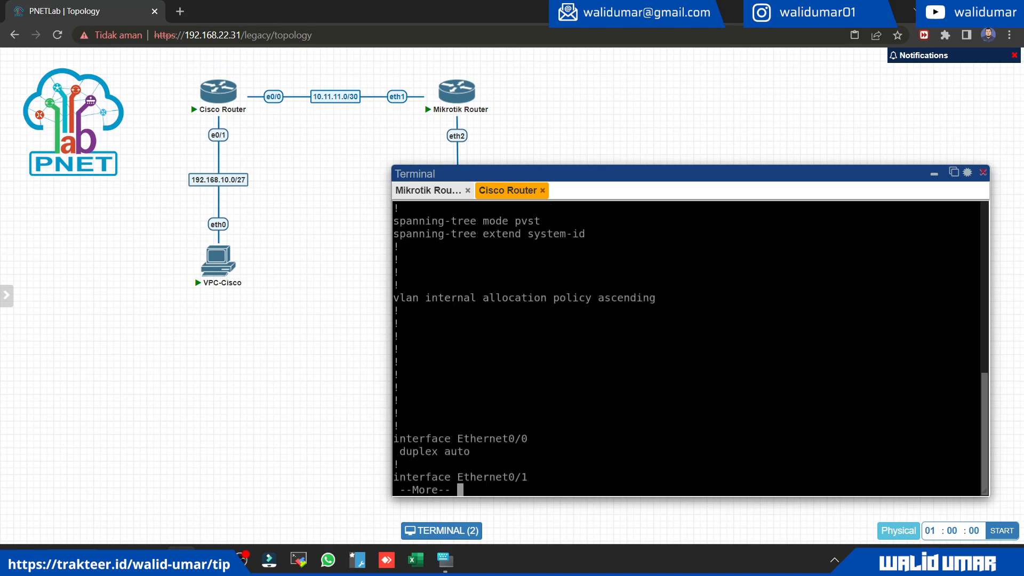
pyautogui.press('space')
pyautogui.press('space')
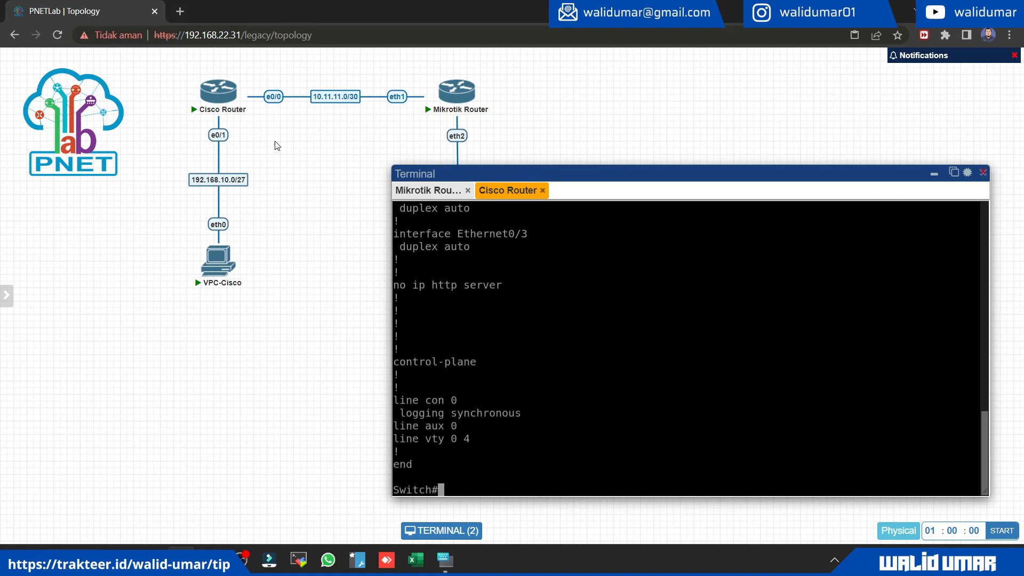
pyautogui.click(984, 174)
pyautogui.rightClick(222, 407)
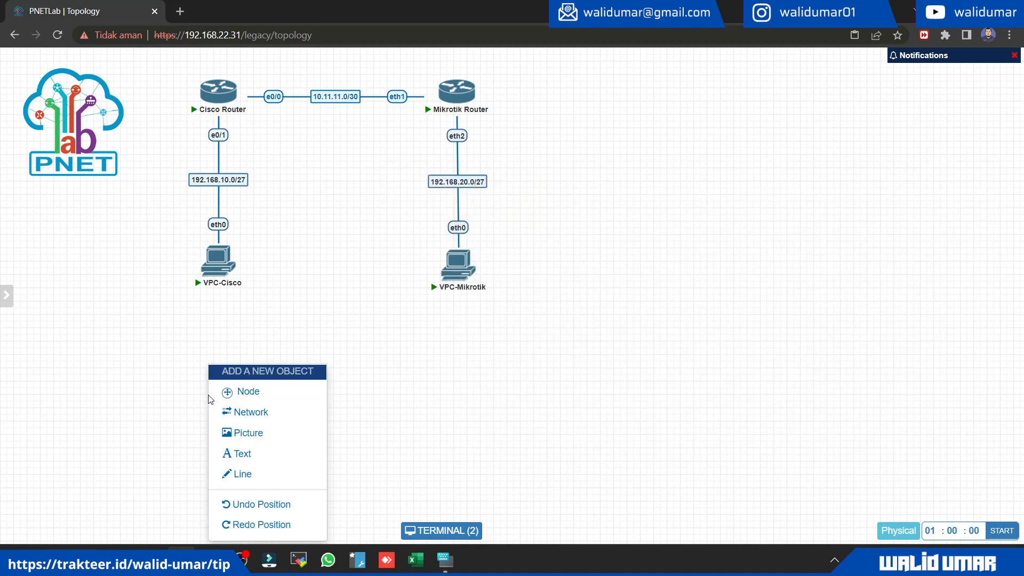
pyautogui.click(250, 390)
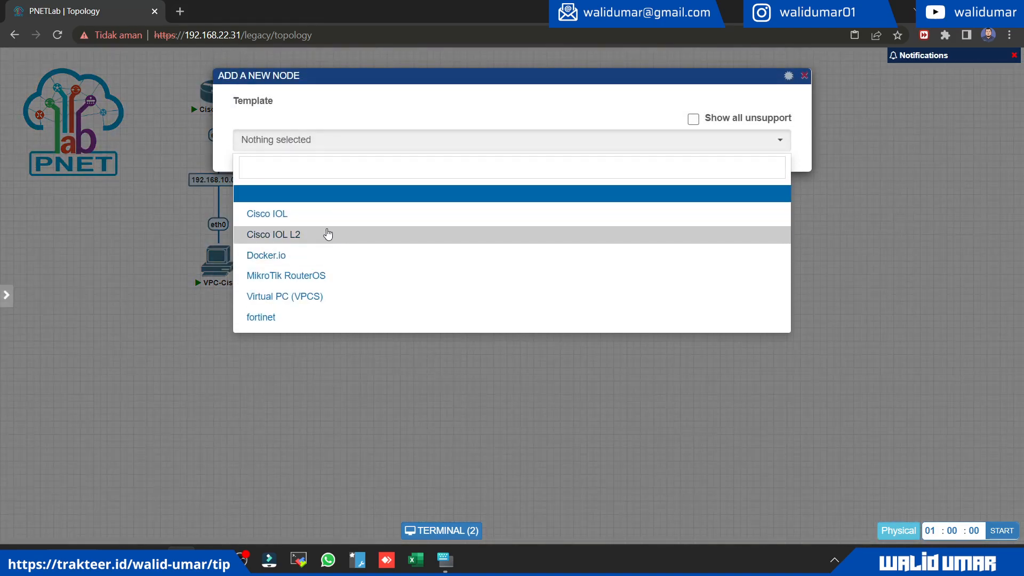
pyautogui.click(314, 216)
pyautogui.click(479, 193)
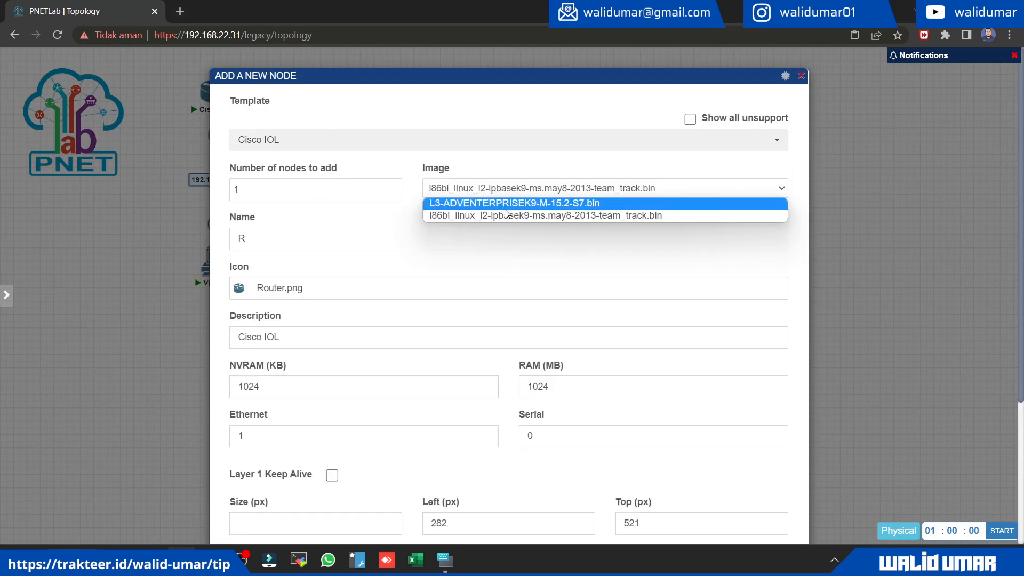
pyautogui.click(504, 205)
pyautogui.scroll(-3, 642, 223)
pyautogui.click(536, 503)
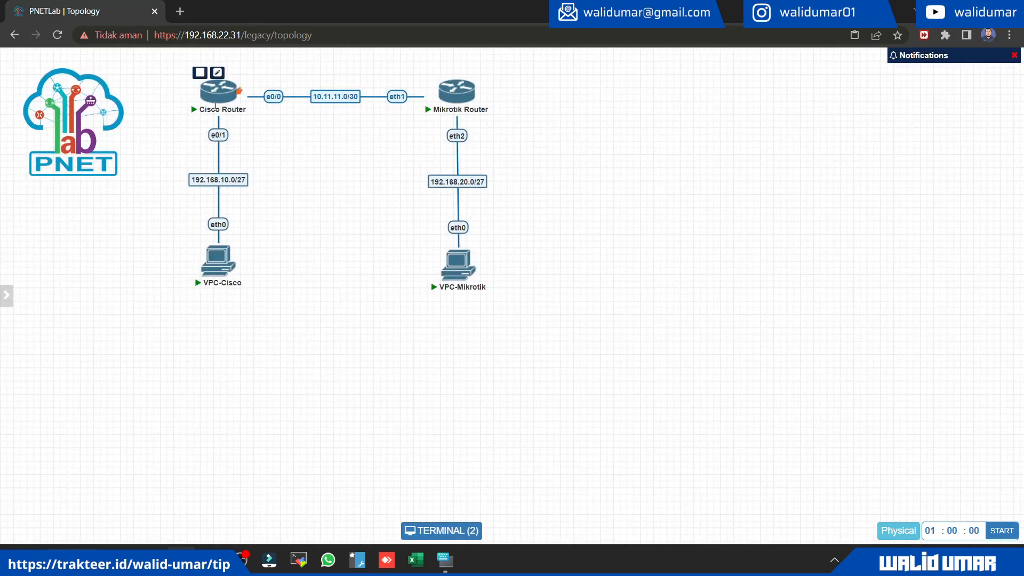
# Step: Stop the Cisco Router and change its node image to L3-ADVENTERPRISEK9-M-15.2-S7.bin
pyautogui.click(202, 74)
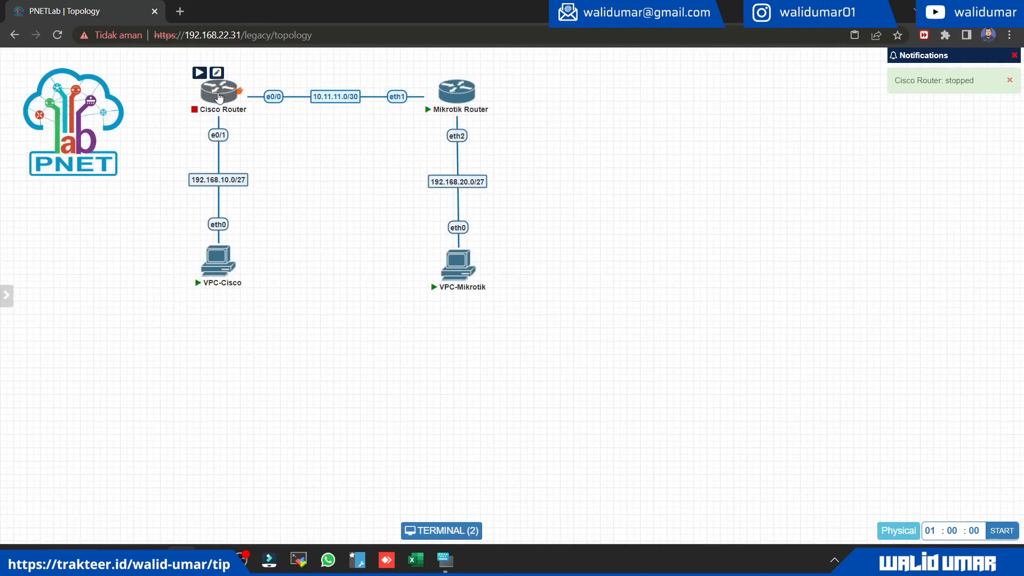
pyautogui.rightClick(219, 97)
pyautogui.click(276, 304)
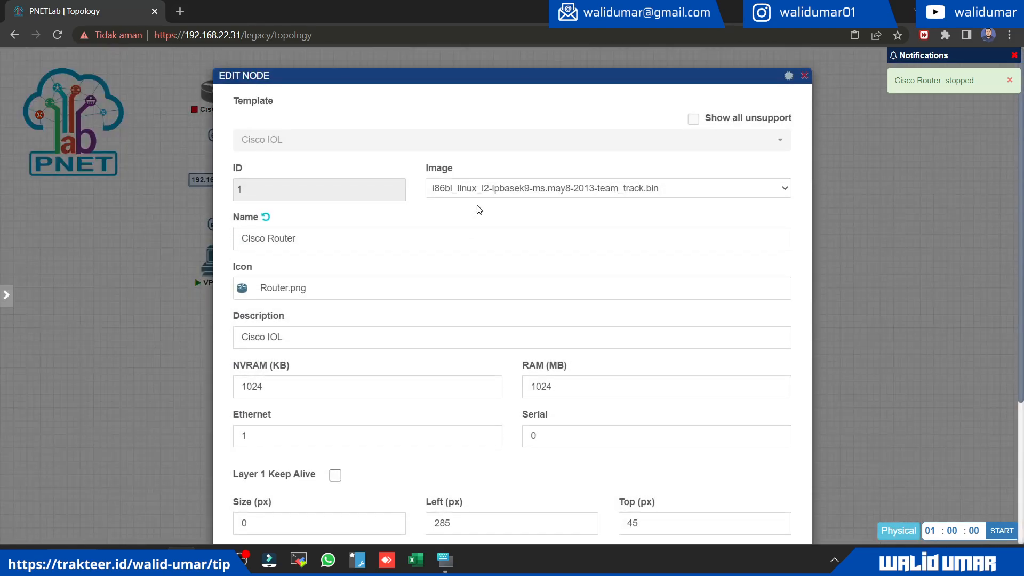
pyautogui.click(504, 189)
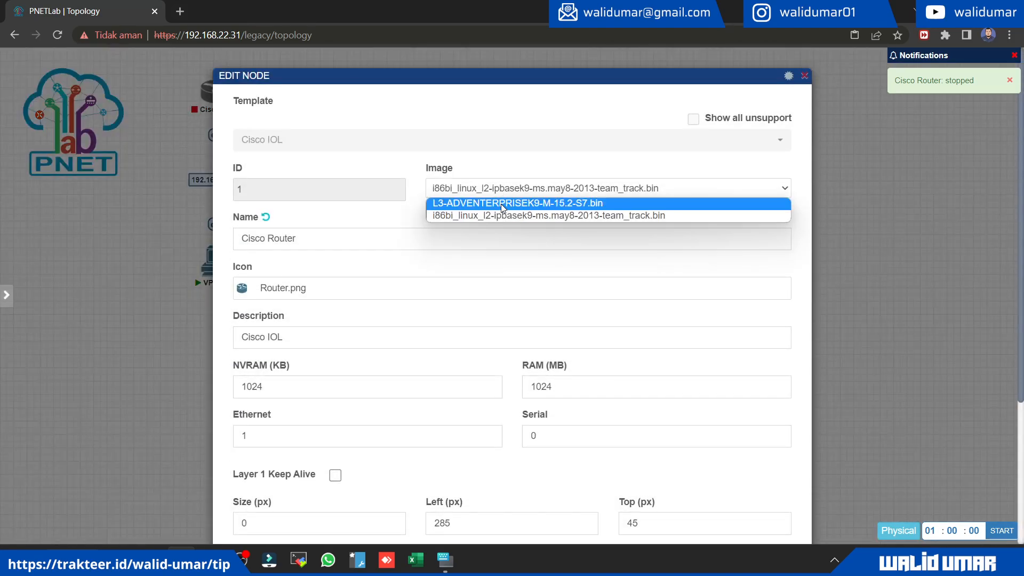
pyautogui.click(485, 198)
pyautogui.scroll(-4, 552, 209)
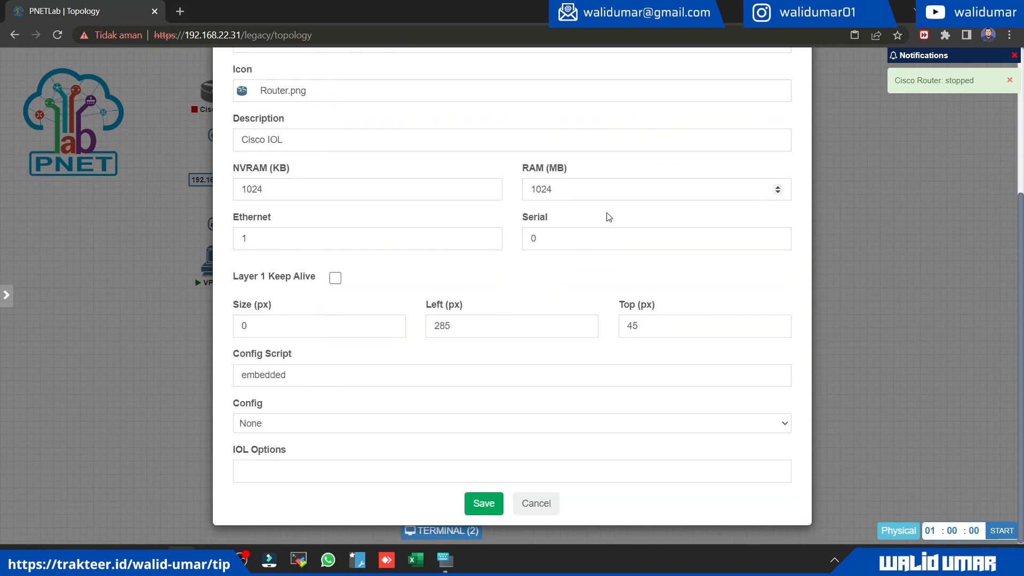
pyautogui.click(492, 511)
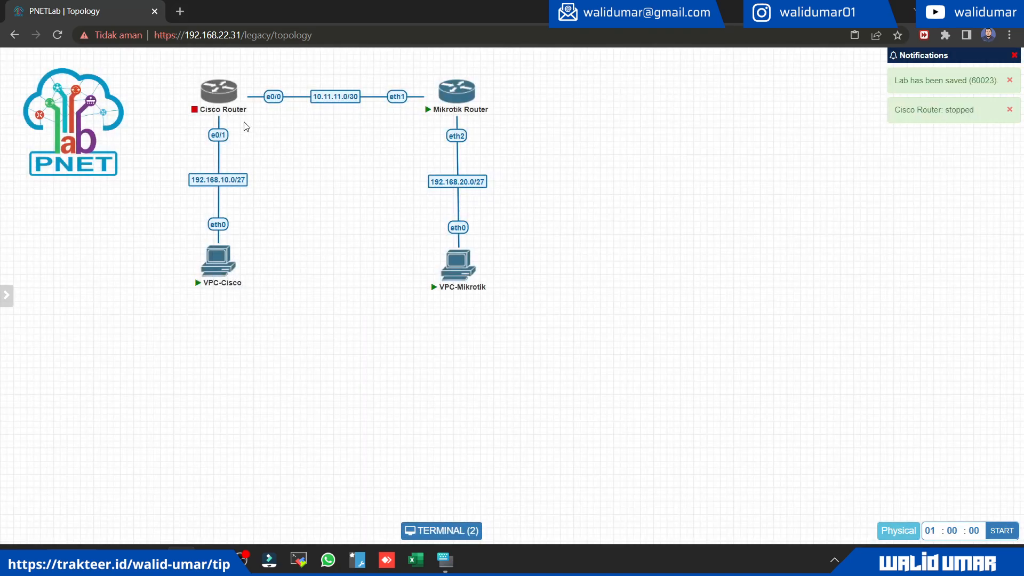
# Step: Wipe the stopped Cisco Router node and confirm the wipe
pyautogui.rightClick(216, 93)
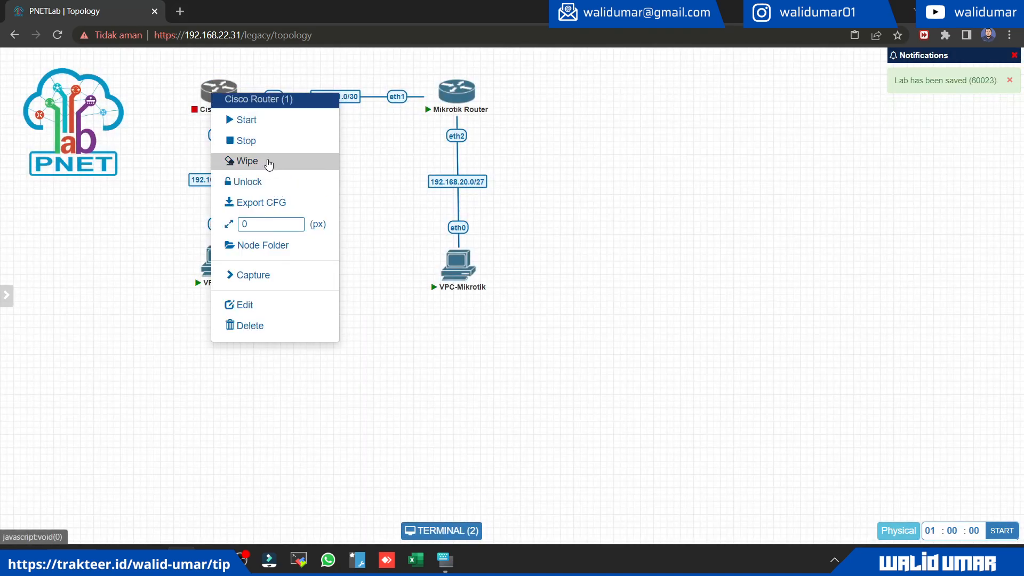
pyautogui.click(268, 160)
pyautogui.click(482, 125)
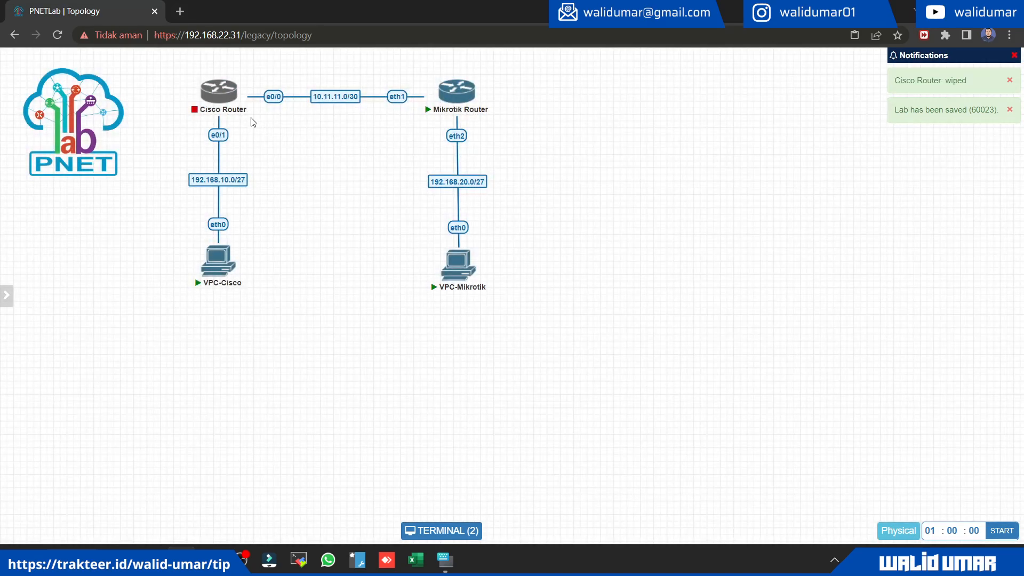
# Step: Save the Cisco Router's node settings once more and start the router
pyautogui.rightClick(217, 104)
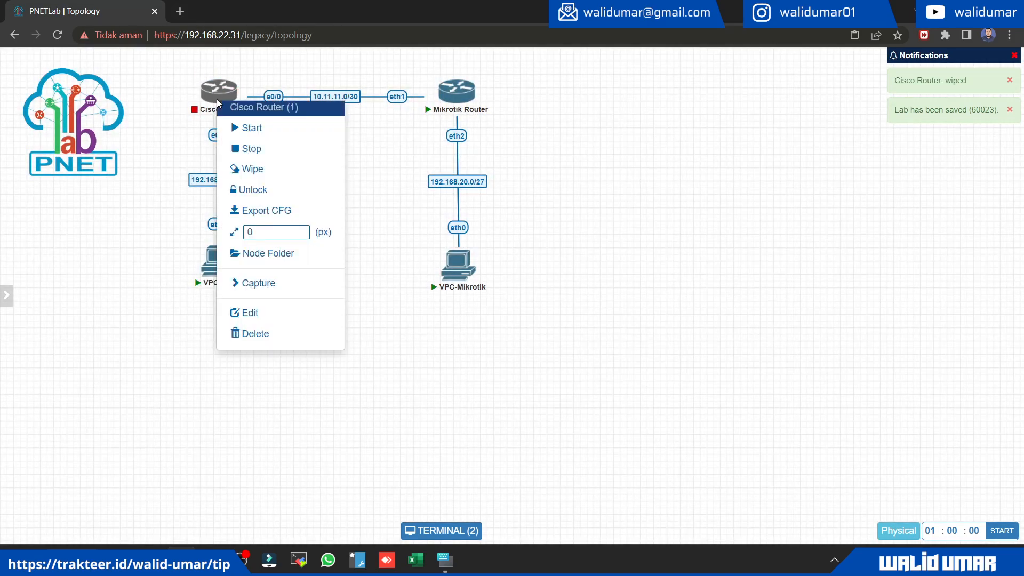
pyautogui.click(269, 318)
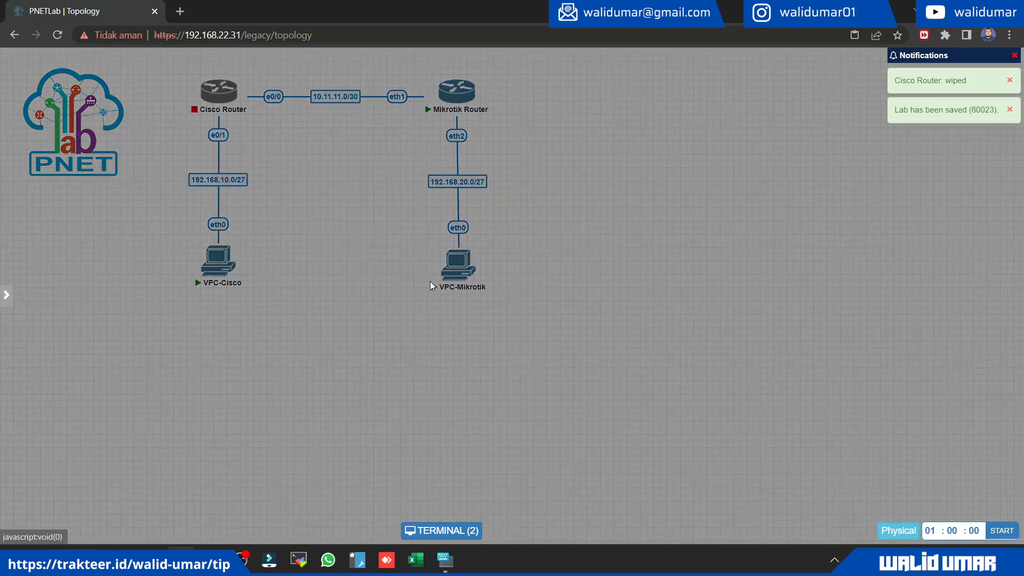
pyautogui.scroll(-4, 575, 378)
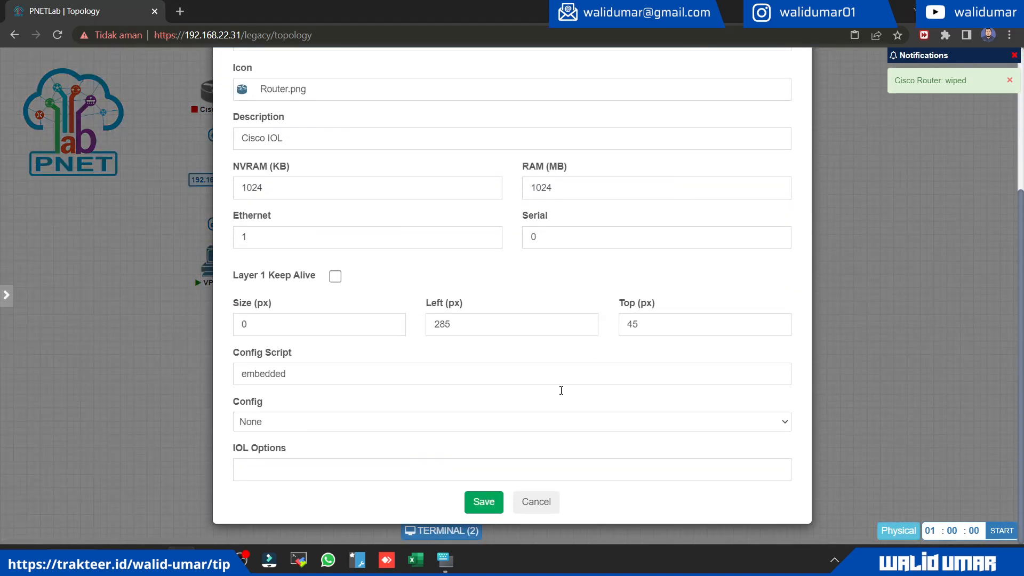
pyautogui.click(490, 501)
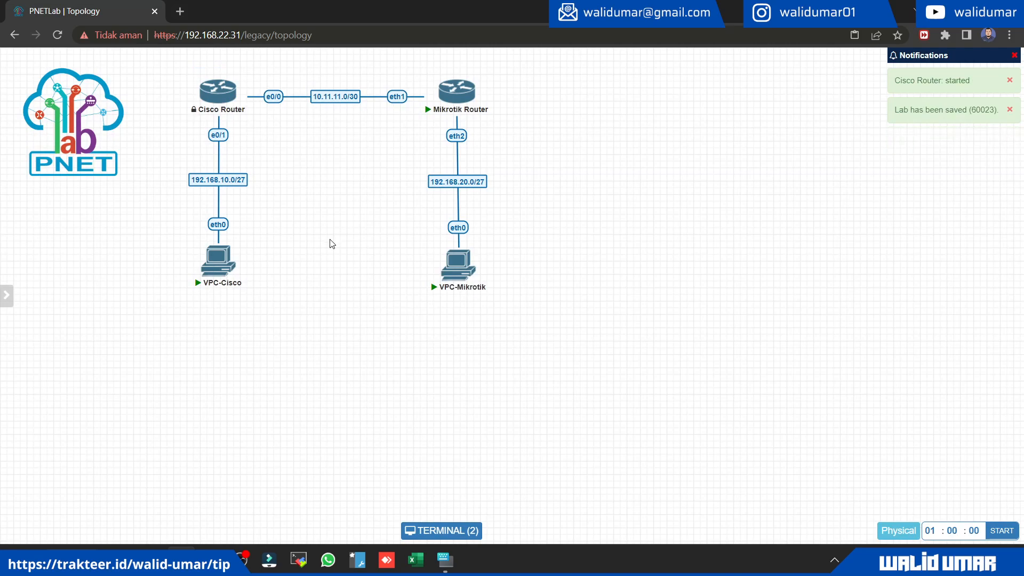
# Step: Reconnect the Cisco Router's console in the terminal window and switch to the Mikrotik Router's console
pyautogui.click(442, 530)
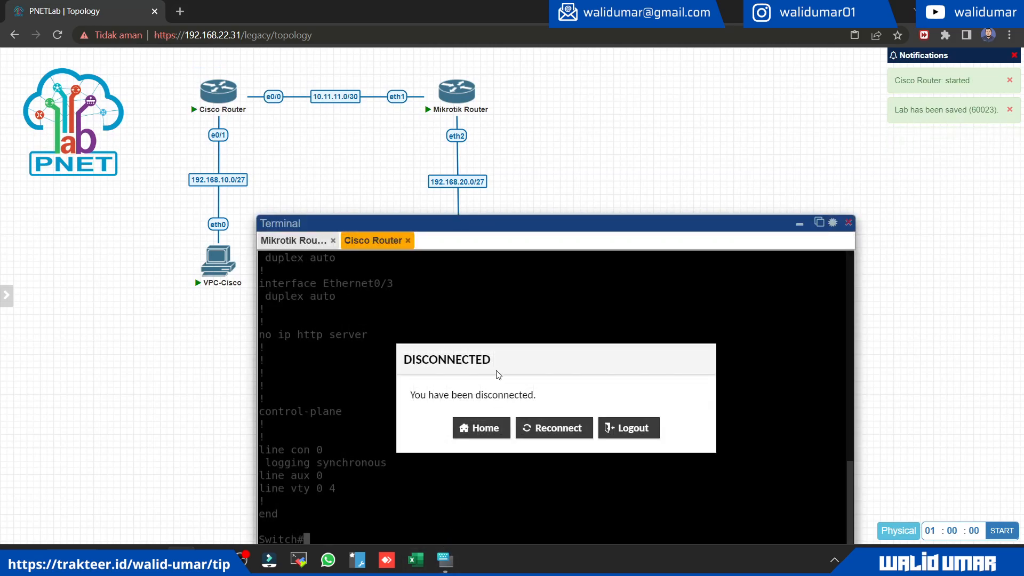
pyautogui.click(563, 436)
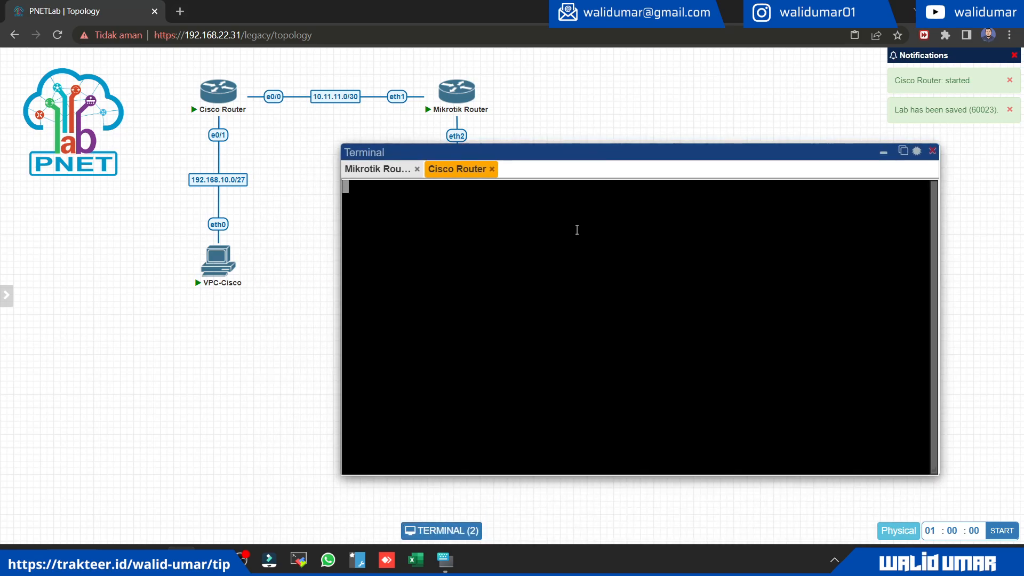
pyautogui.click(381, 169)
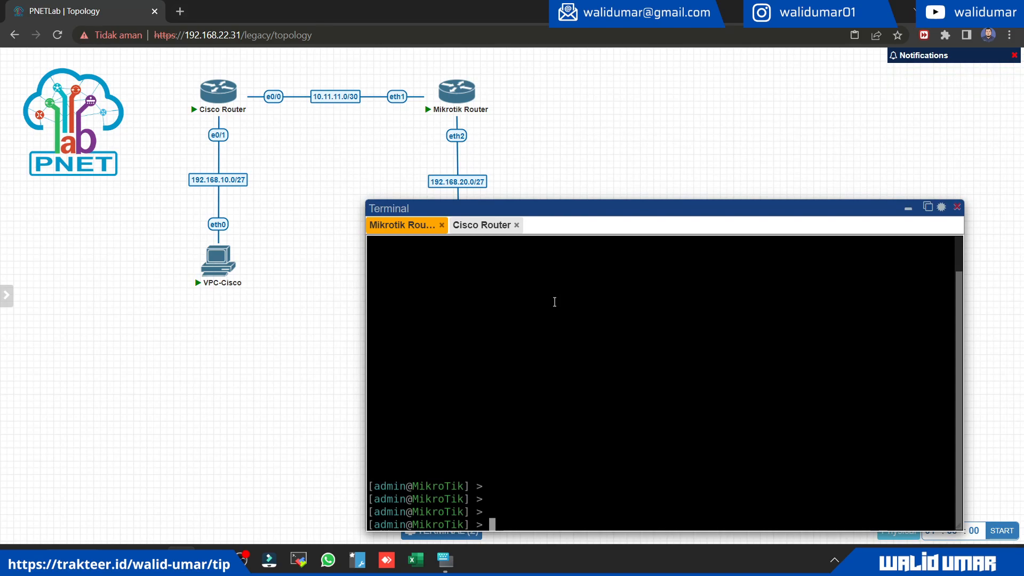
# Step: List the Mikrotik Router's interfaces and assign the address 10.11.11.2/30 to ether1
pyautogui.write('interface print')
pyautogui.press('Return')
pyautogui.write('ip address add address=')
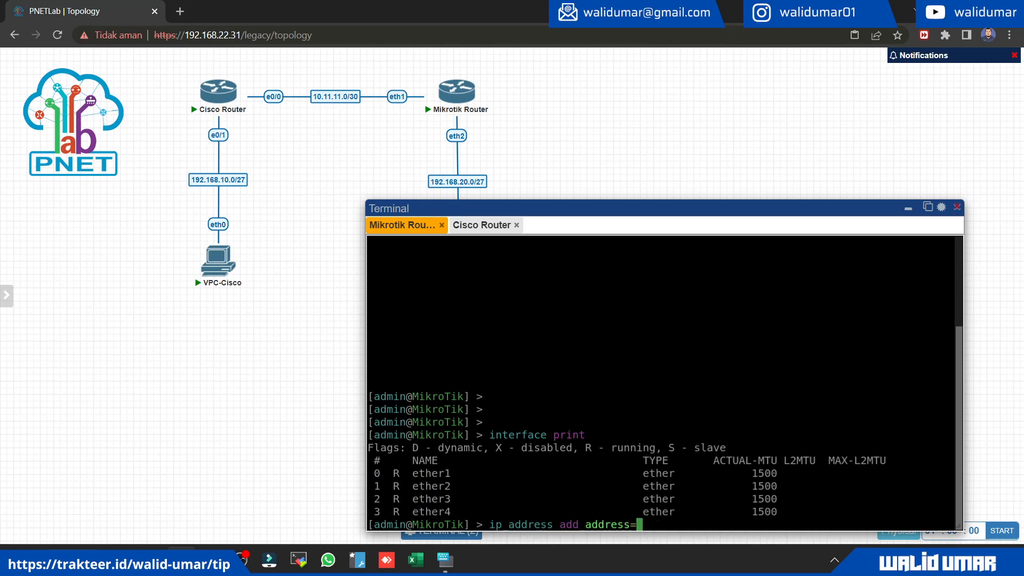
pyautogui.write('10.11.11.2/30 interface=ether1')
pyautogui.press('Return')
# Step: Assign the address 192.168.20.1/27 to the Mikrotik Router's ether2 interface
pyautogui.write('ip address add address=')
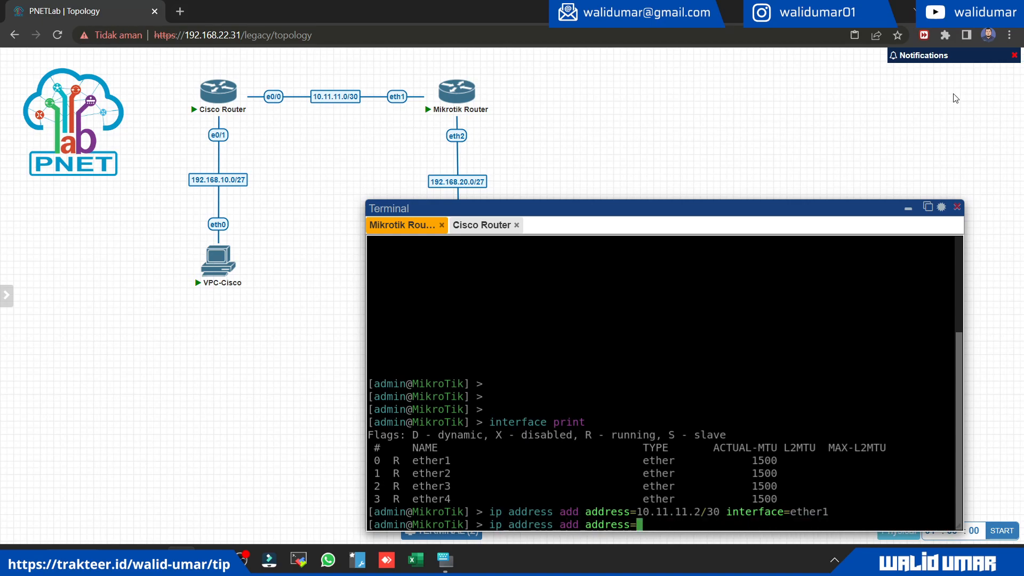
pyautogui.write('19')
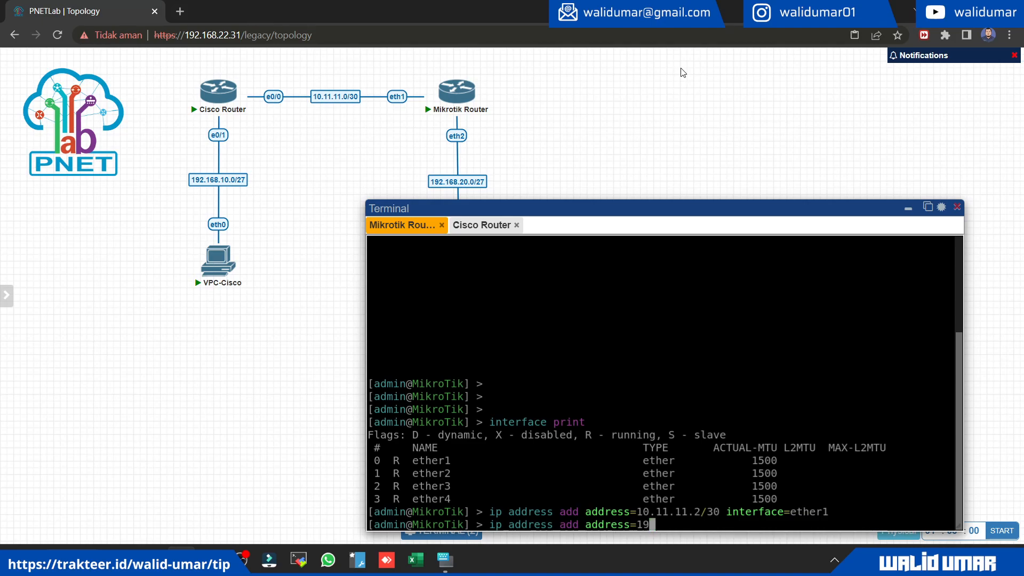
pyautogui.write('2.168.20.1/')
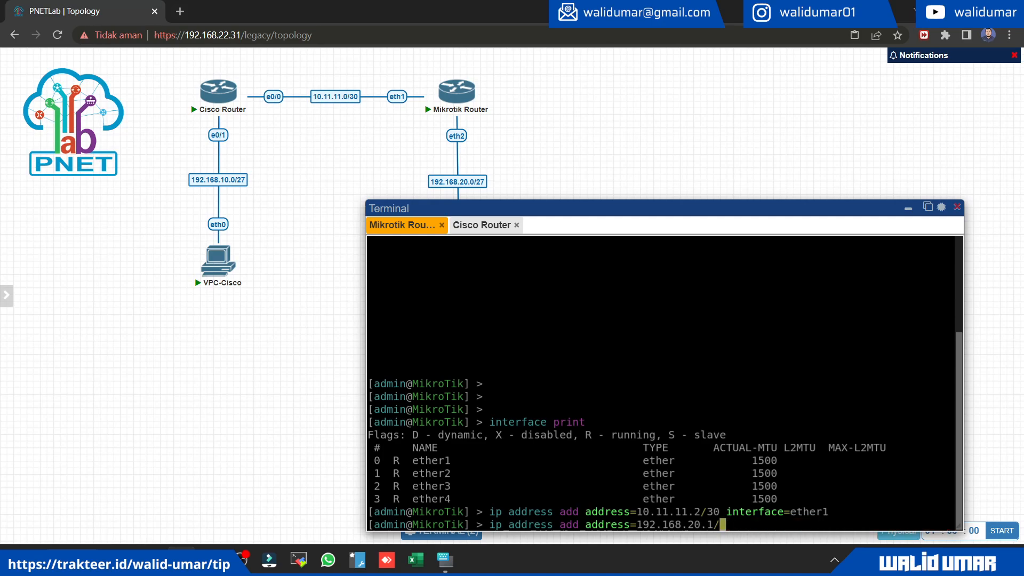
pyautogui.write('27 interface=ether')
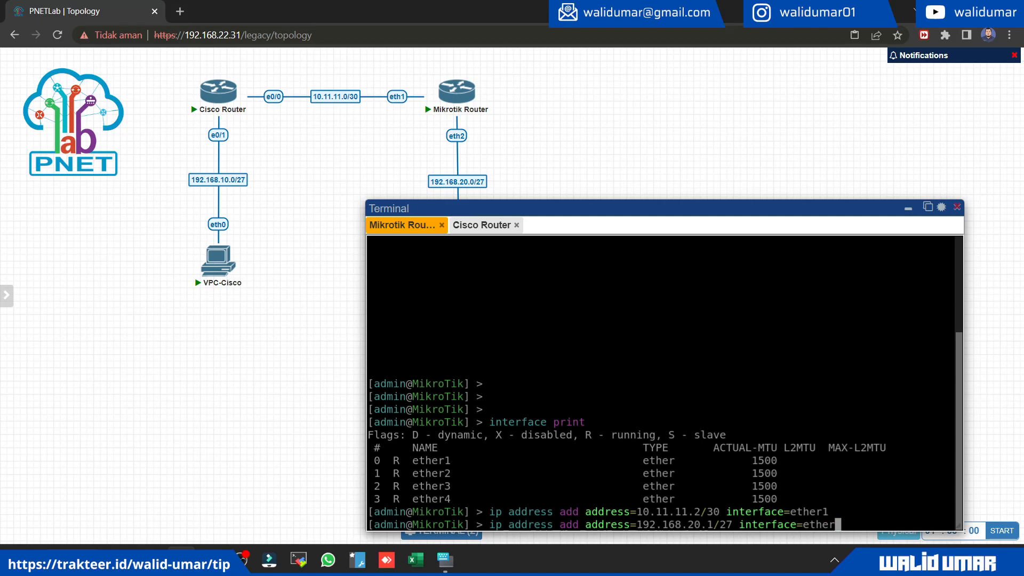
pyautogui.press('Return')
pyautogui.press('Up')
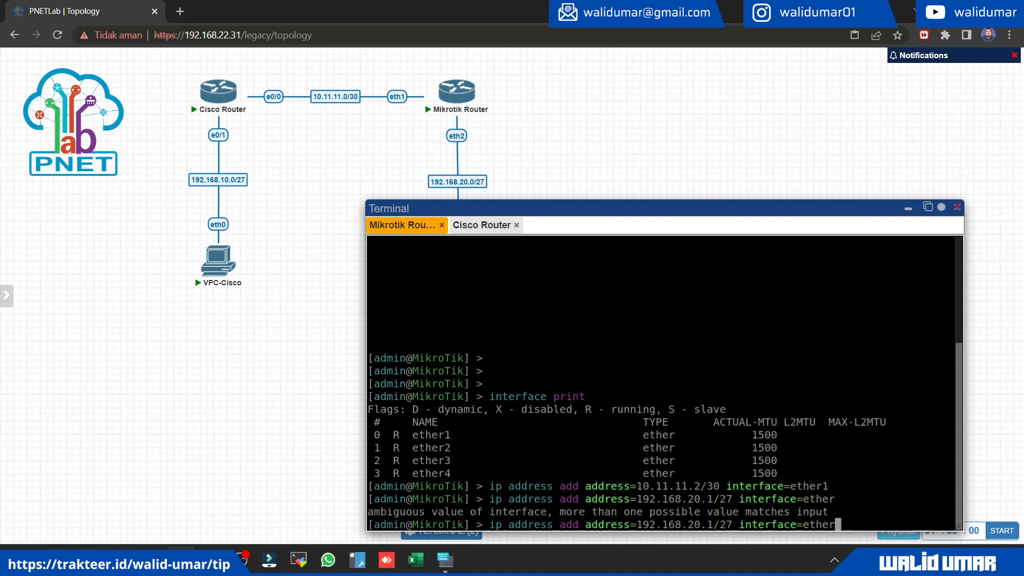
pyautogui.write('2')
pyautogui.press('Return')
pyautogui.press('Return')
pyautogui.press('Return')
pyautogui.press('Return')
# Step: Set up a DHCP server on ether2 for 192.168.20.0/27 with gateway 192.168.20.1, pool 192.168.20.2-192.168.20.30, no DNS servers and a 10m lease time
pyautogui.write('ip dc')
pyautogui.press('BackSpace')
pyautogui.write('hcp-server ')
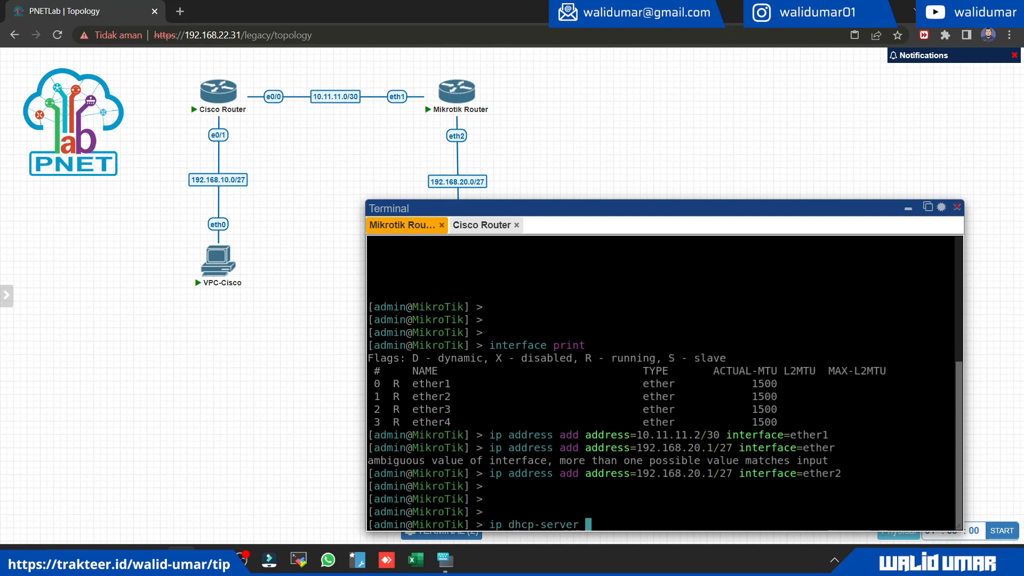
pyautogui.write('setup')
pyautogui.press('Return')
pyautogui.write('ether2')
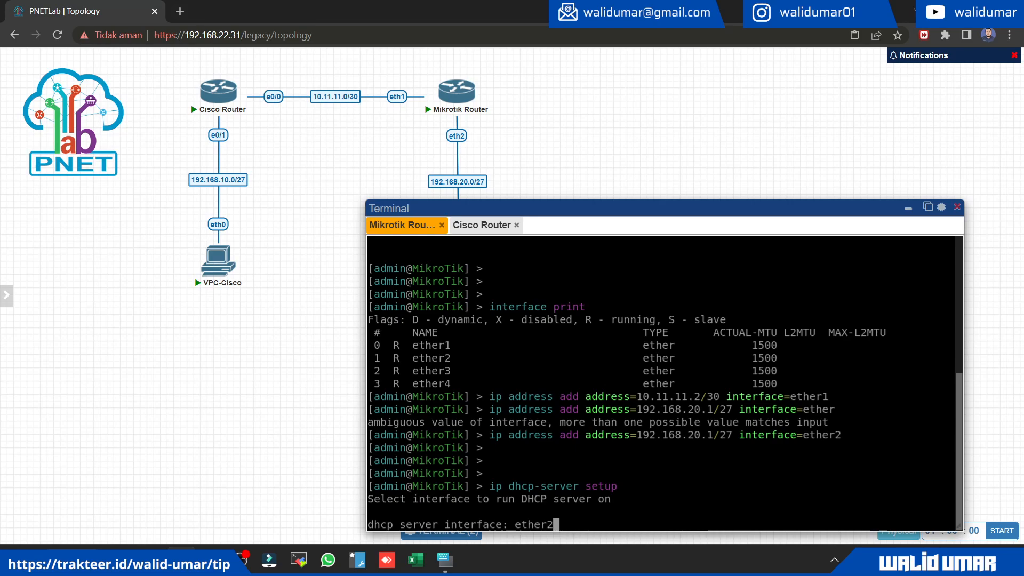
pyautogui.press('Return')
pyautogui.press('Return')
pyautogui.press('Return')
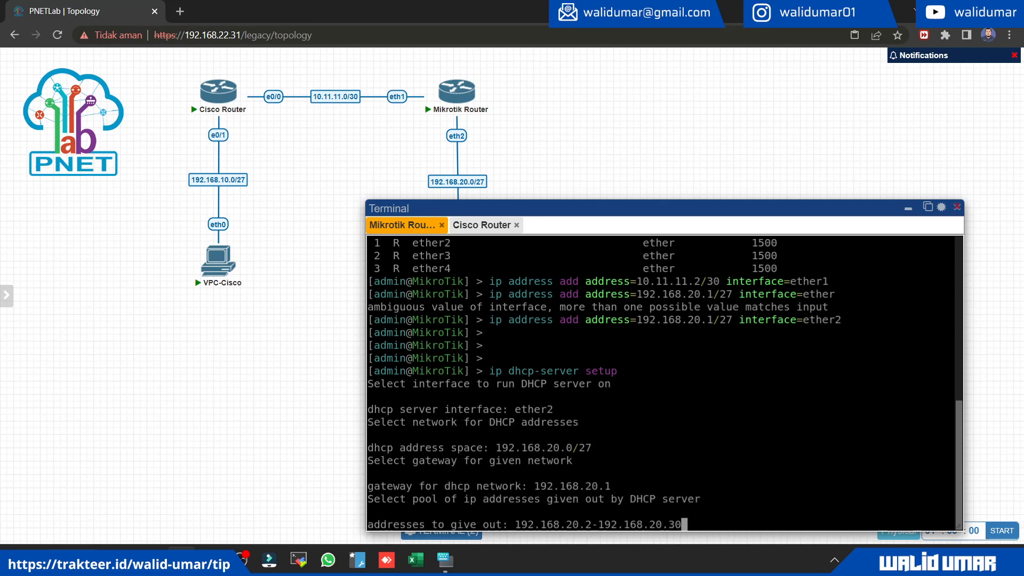
pyautogui.press('Return')
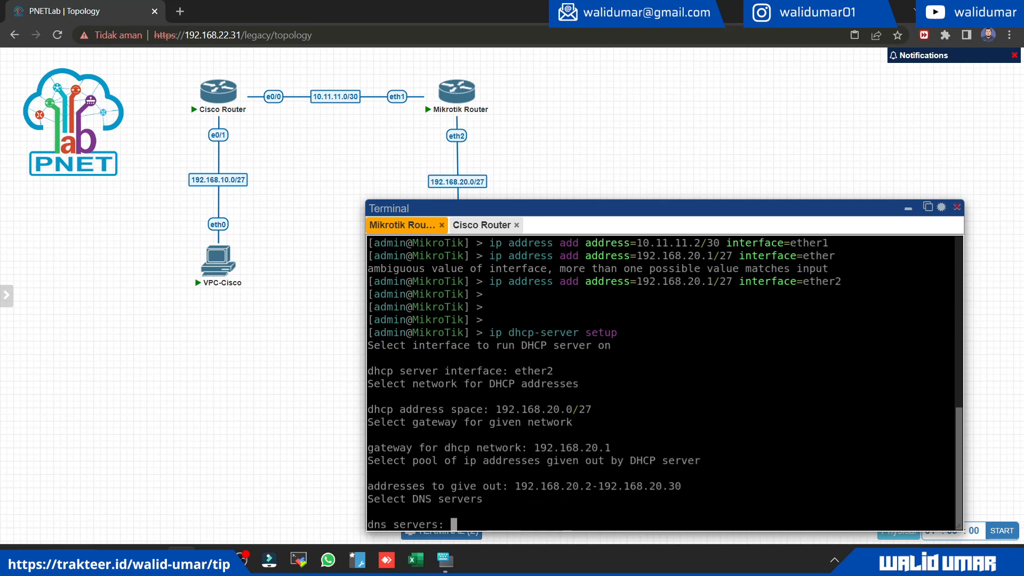
pyautogui.press('Return')
pyautogui.press('Return')
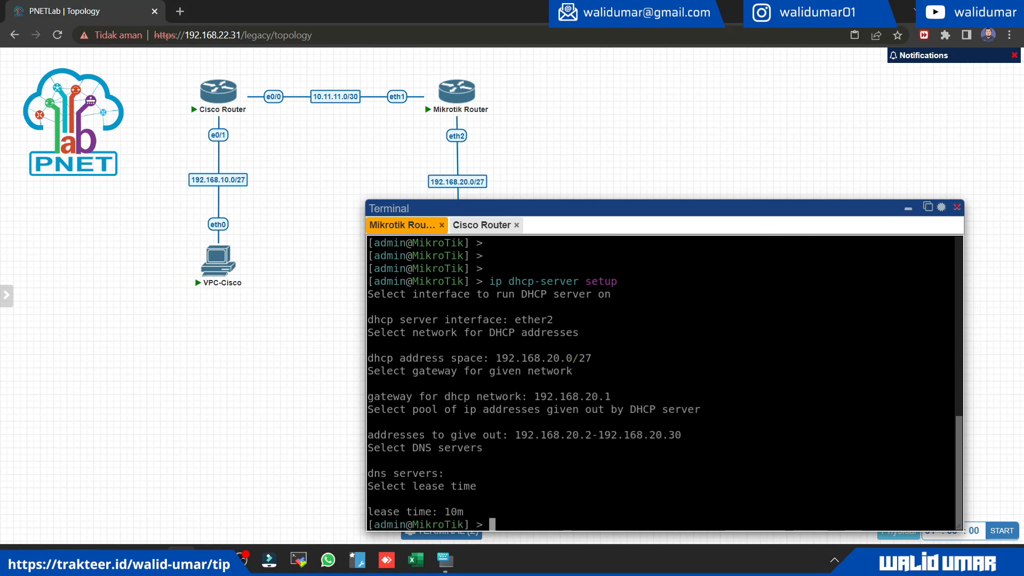
pyautogui.press('Return')
pyautogui.press('Return')
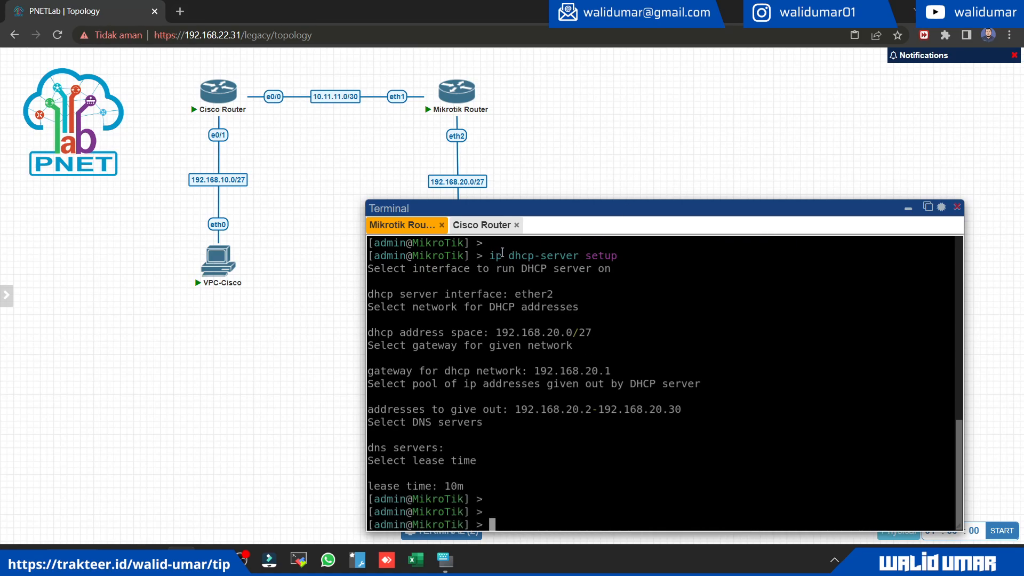
# Step: Open the VPC-Mikrotik console and request an IP address through DHCP with "ip dhcp"
pyautogui.moveTo(518, 203); pyautogui.dragTo(427, 314)
pyautogui.click(458, 262)
pyautogui.moveTo(523, 325); pyautogui.dragTo(585, 162)
pyautogui.write('ip dhcp')
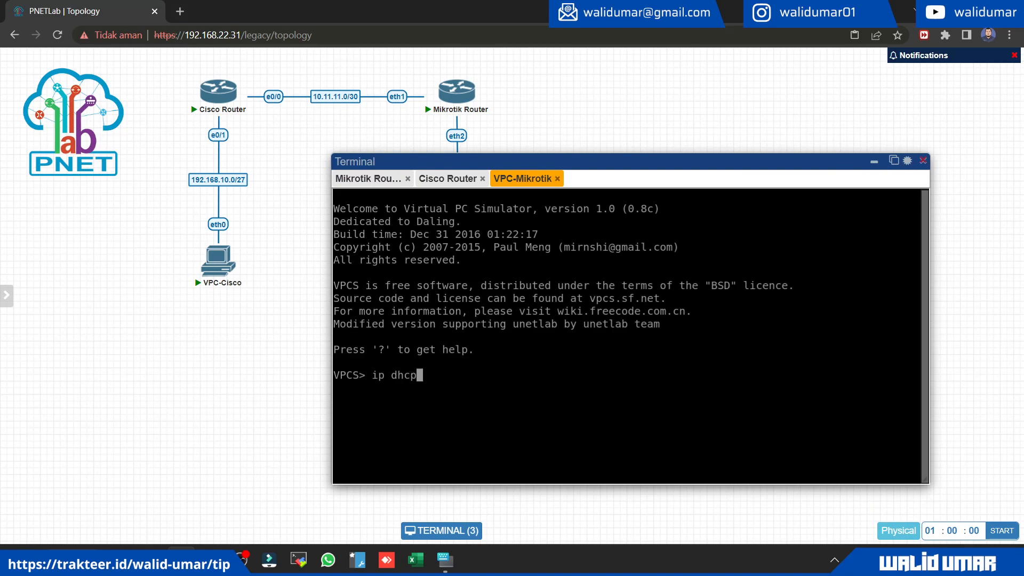
pyautogui.press('Return')
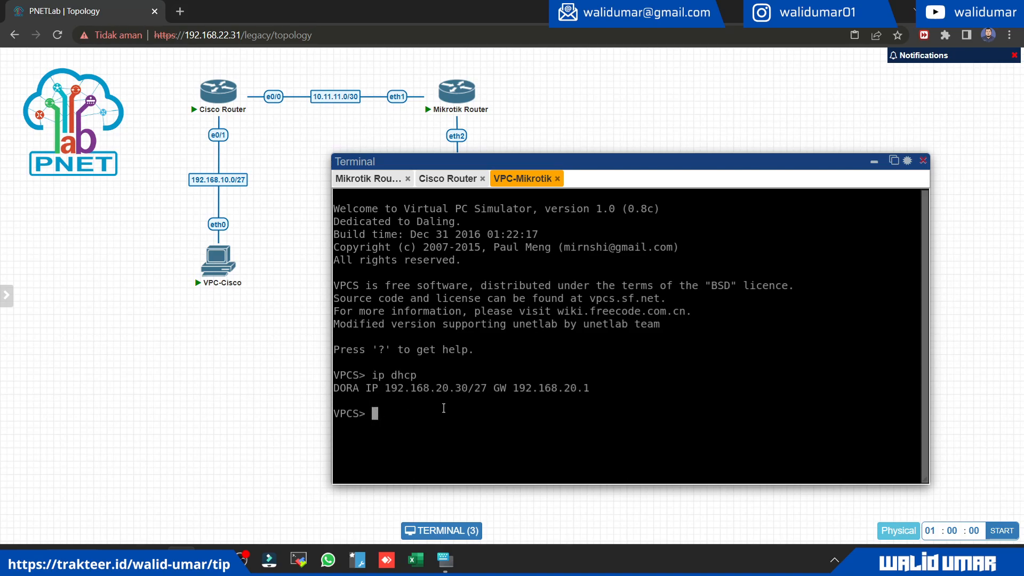
# Step: Ping the gateway 192.168.20.1 from VPC-Mikrotik
pyautogui.moveTo(432, 386); pyautogui.dragTo(485, 389)
pyautogui.click(481, 359)
pyautogui.write('ping')
pyautogui.moveTo(513, 388); pyautogui.dragTo(589, 388)
pyautogui.write('192.168.20.1')
pyautogui.press('Return')
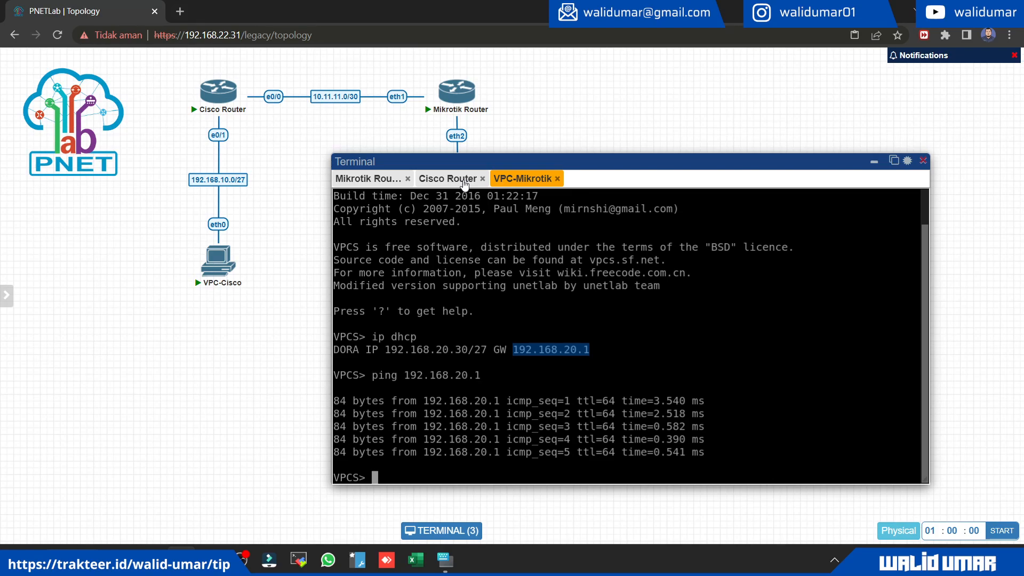
# Step: Open the VPC-Cisco console, then decline the Cisco Router's initial configuration dialog and reconnect its console
pyautogui.click(360, 182)
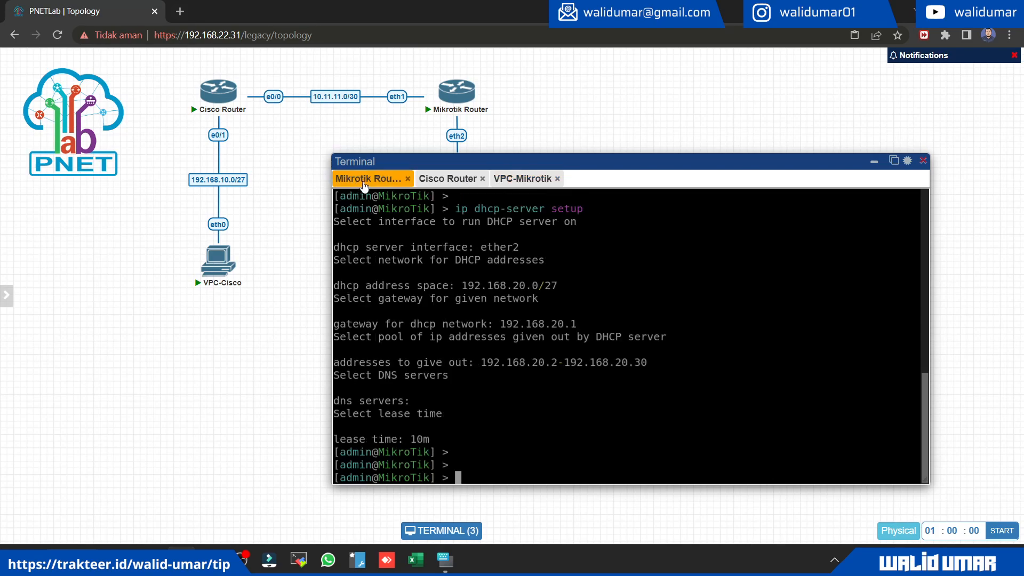
pyautogui.click(508, 179)
pyautogui.click(217, 266)
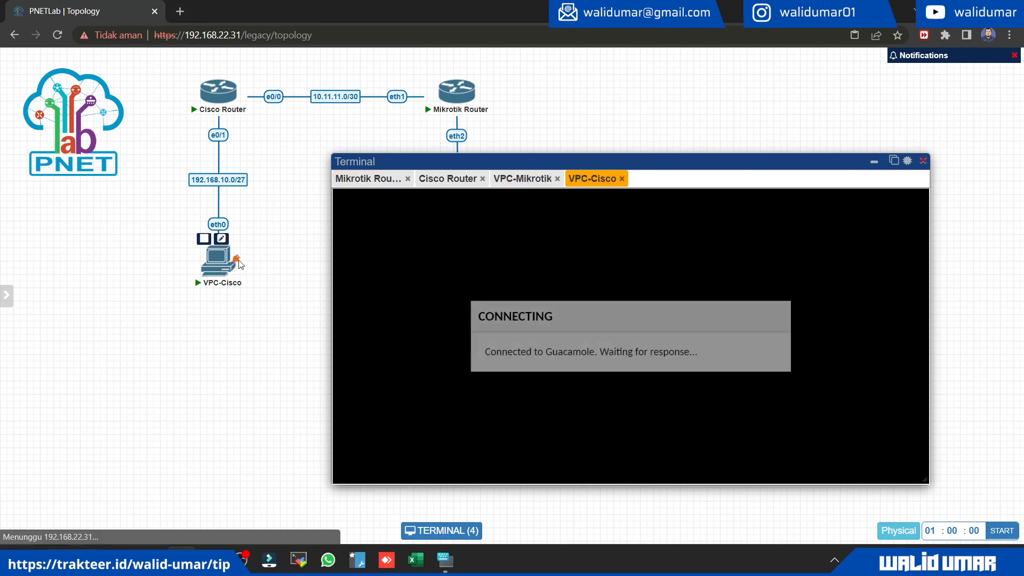
pyautogui.click(446, 179)
pyautogui.write('no')
pyautogui.press('Return')
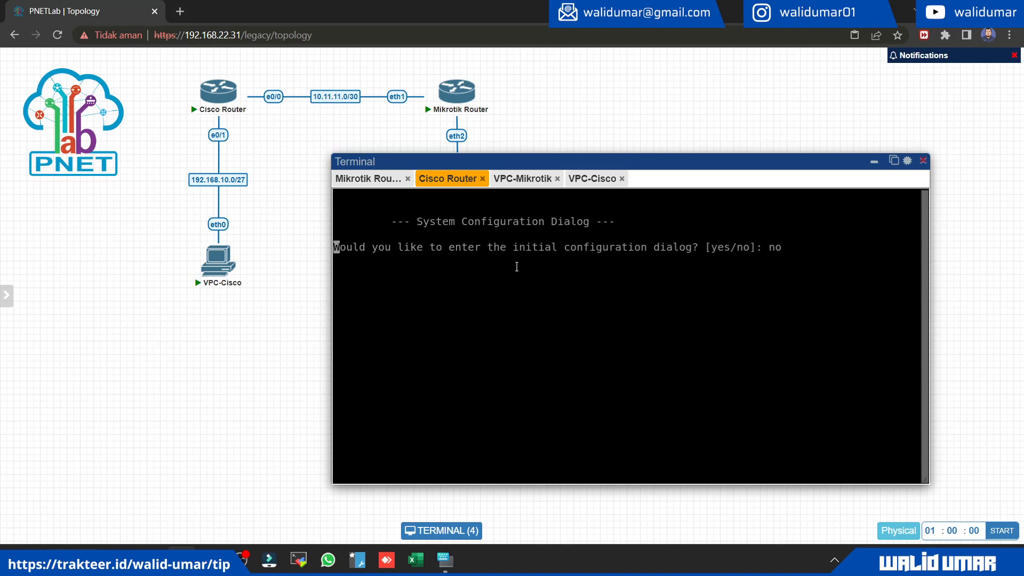
pyautogui.click(481, 178)
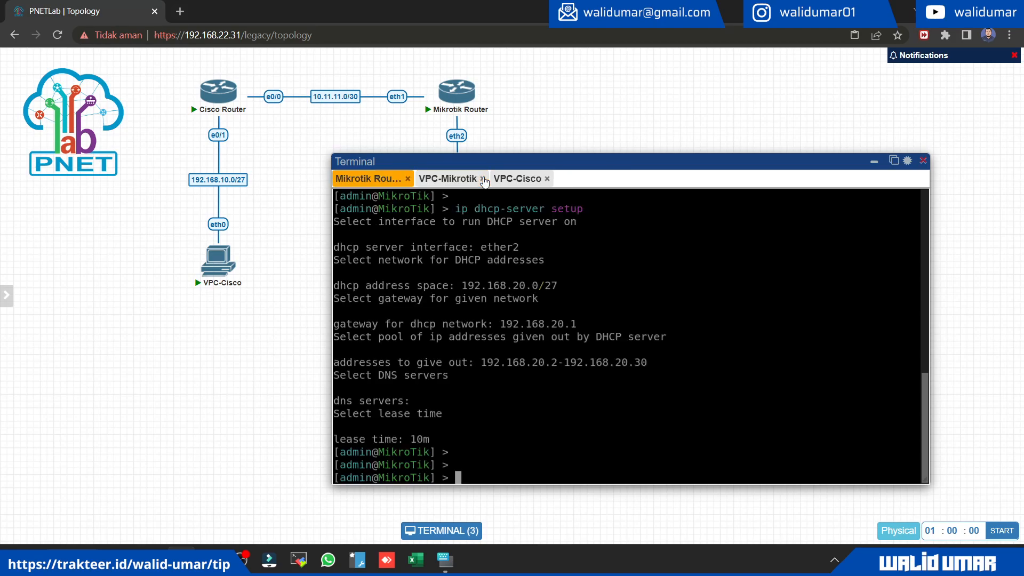
pyautogui.click(216, 91)
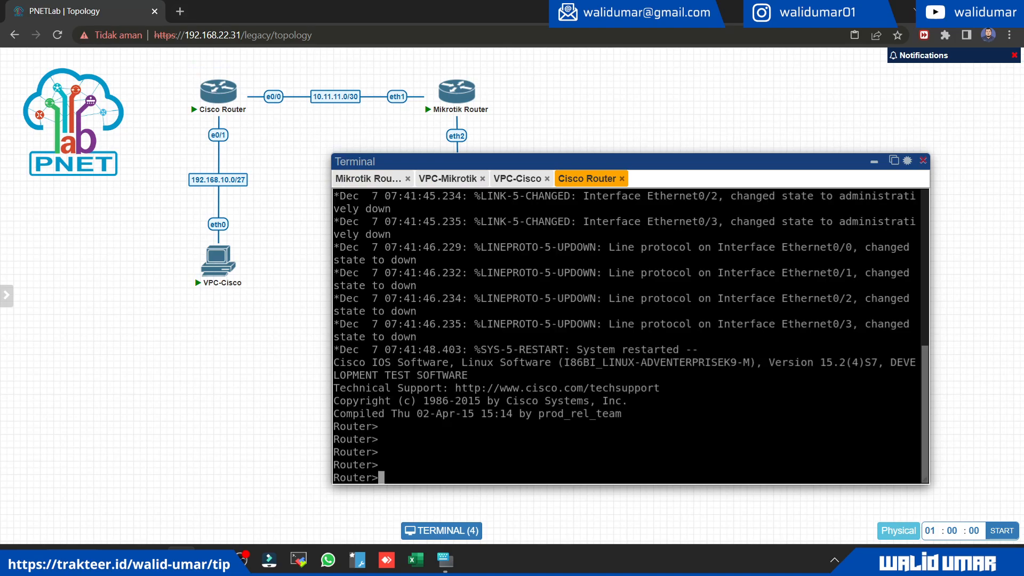
# Step: Enter privileged mode and then global configuration mode on the Cisco Router
pyautogui.write('con')
pyautogui.press('BackSpace')
pyautogui.press('BackSpace')
pyautogui.press('BackSpace')
pyautogui.write('enable')
pyautogui.press('Return')
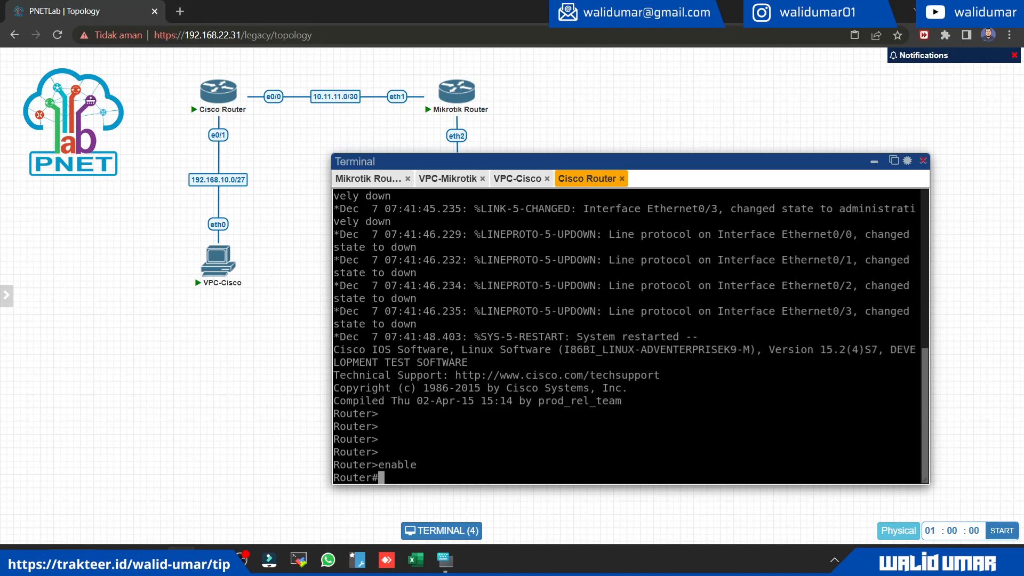
pyautogui.write('conf t')
pyautogui.press('Return')
# Step: Assign the address 10.11.11.1 with mask 255.255.255.252 to the Cisco Router's e0/0 interface
pyautogui.write('i')
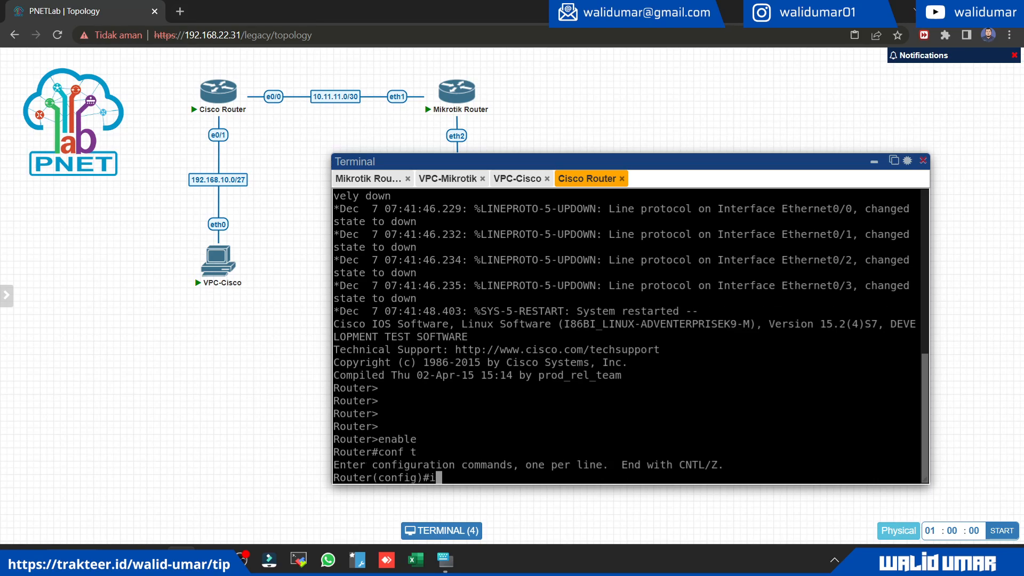
pyautogui.write('nt e0/0')
pyautogui.press('Return')
pyautogui.write('ip add')
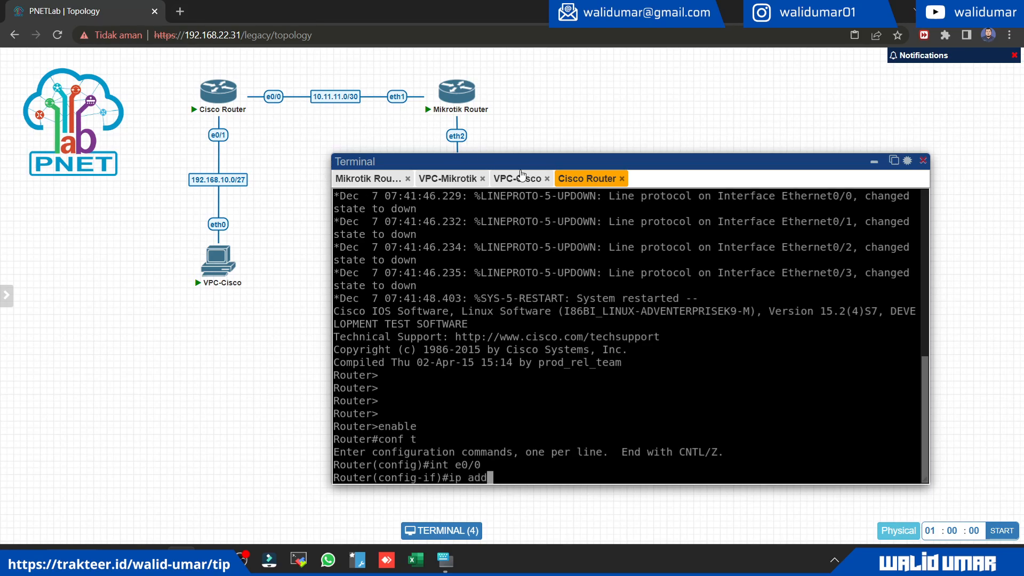
pyautogui.write('ress 10.11.11.1 255.255.255.')
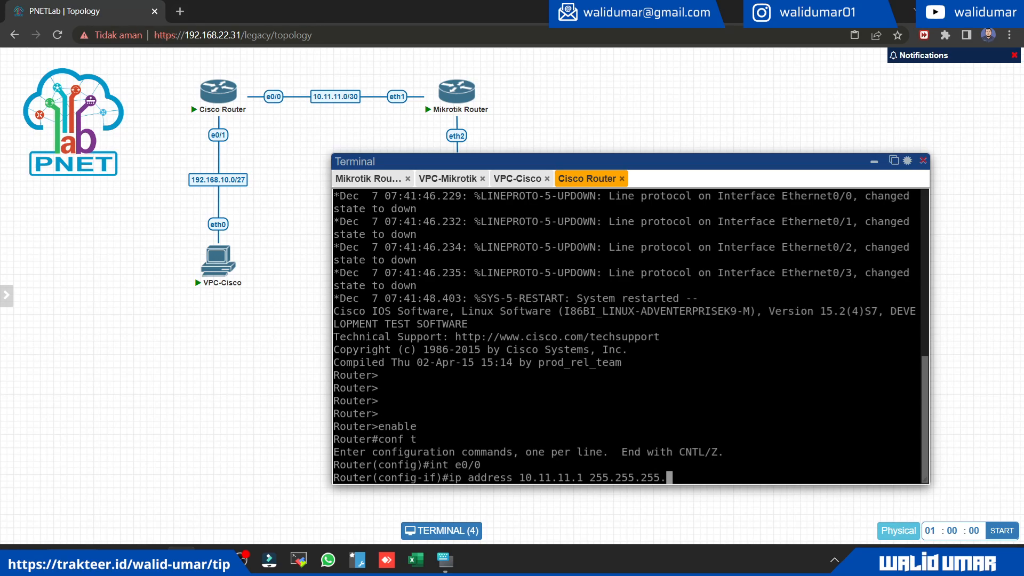
pyautogui.write('252')
pyautogui.press('Return')
# Step: Enable interface e0/0 with "no shutdown" and leave its configuration mode
pyautogui.write('no shutdown')
pyautogui.press('Return')
pyautogui.write('exit')
pyautogui.press('Return')
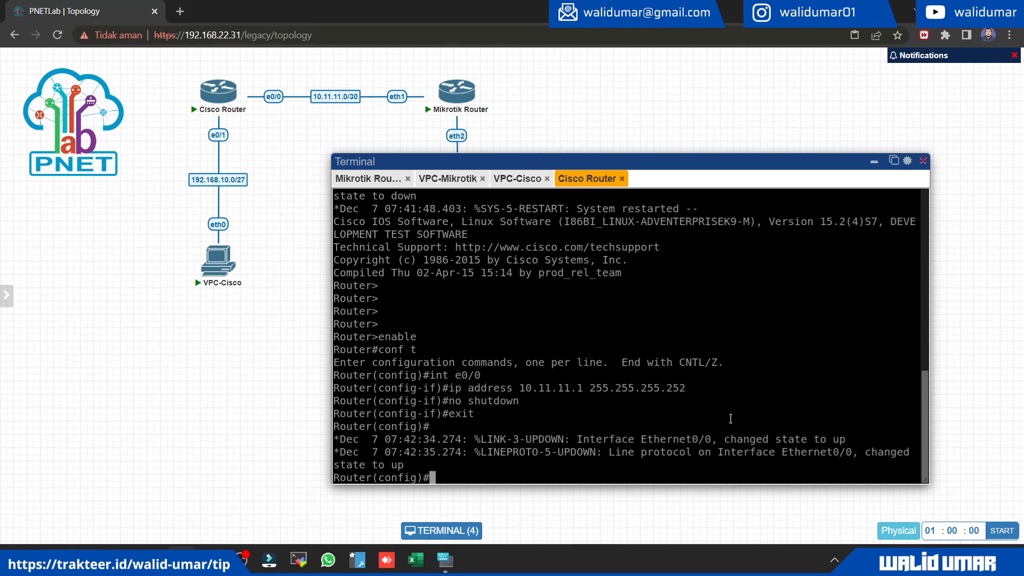
# Step: Assign the address 192.168.10.1 with mask 255.255.255.224 to the Cisco Router's e0/1 interface
pyautogui.write('int e0/1')
pyautogui.press('Return')
pyautogui.write('ip add')
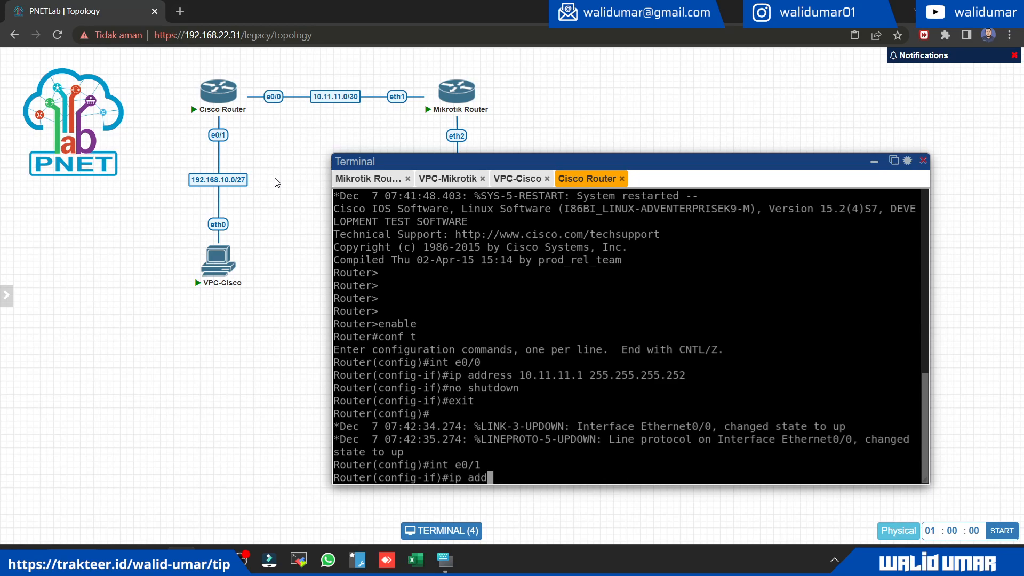
pyautogui.write('ress 192.168.10.1')
pyautogui.click(356, 181)
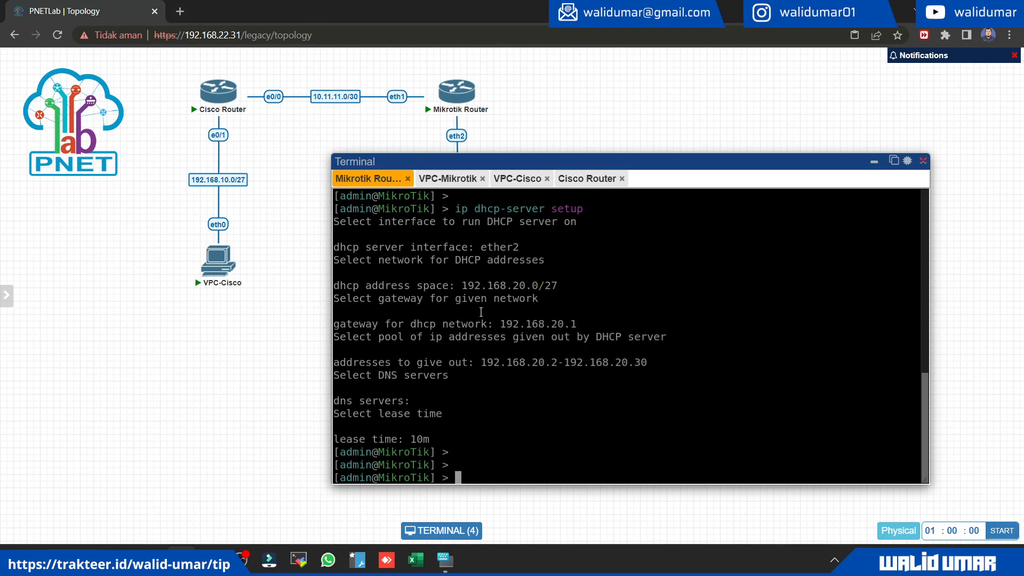
pyautogui.click(588, 179)
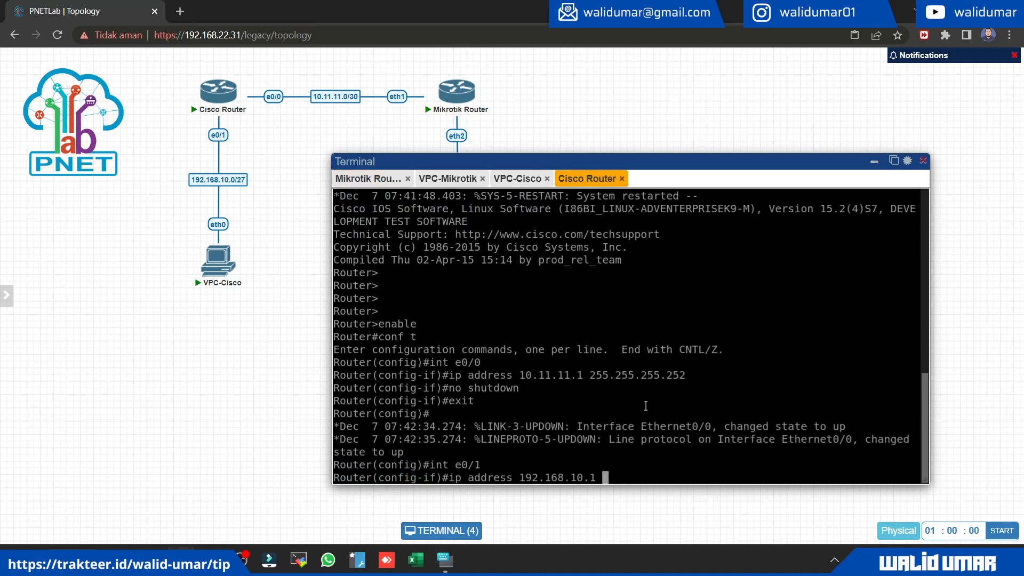
pyautogui.write('255.255.255.224')
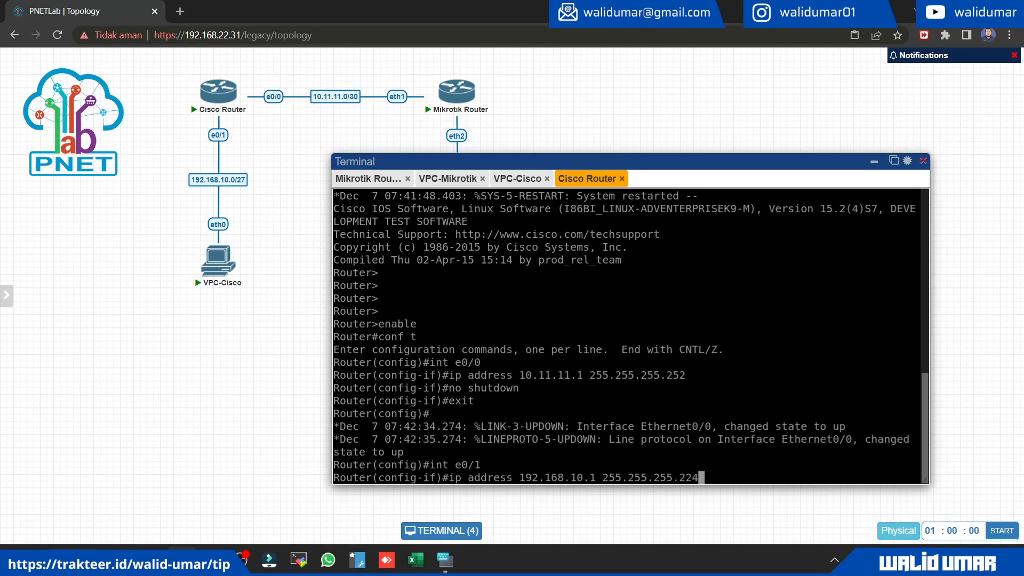
pyautogui.press('Return')
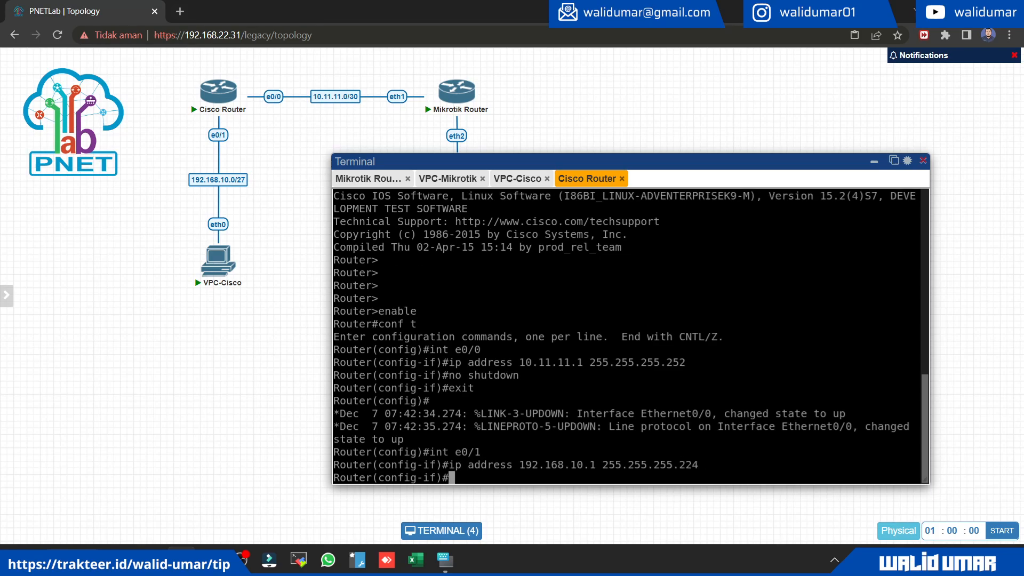
# Step: Review the Mikrotik Router's console, then enable the Cisco Router's e0/1 interface and leave its configuration mode
pyautogui.click(373, 182)
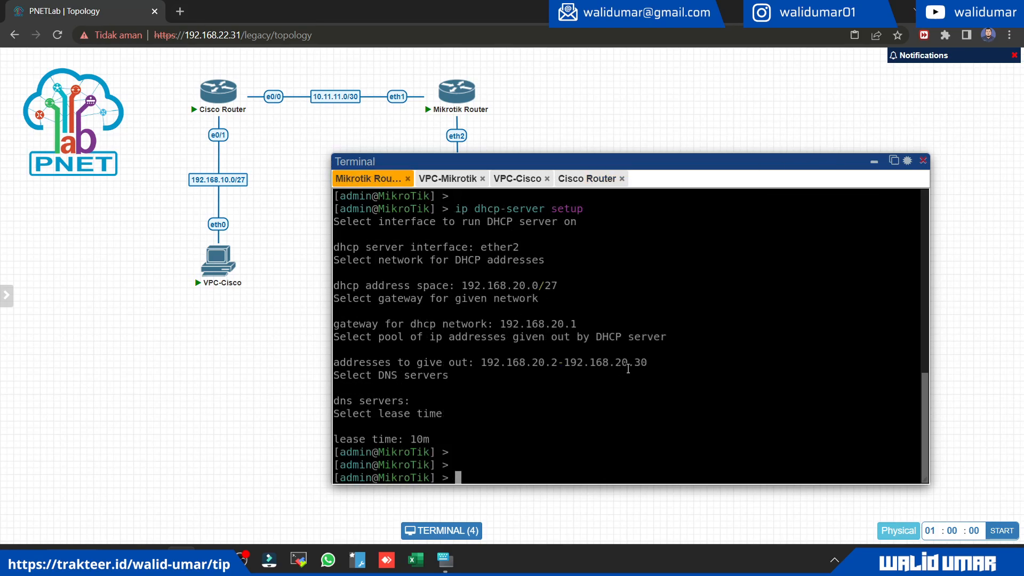
pyautogui.scroll(5, 628, 369)
pyautogui.scroll(-5, 587, 268)
pyautogui.click(568, 181)
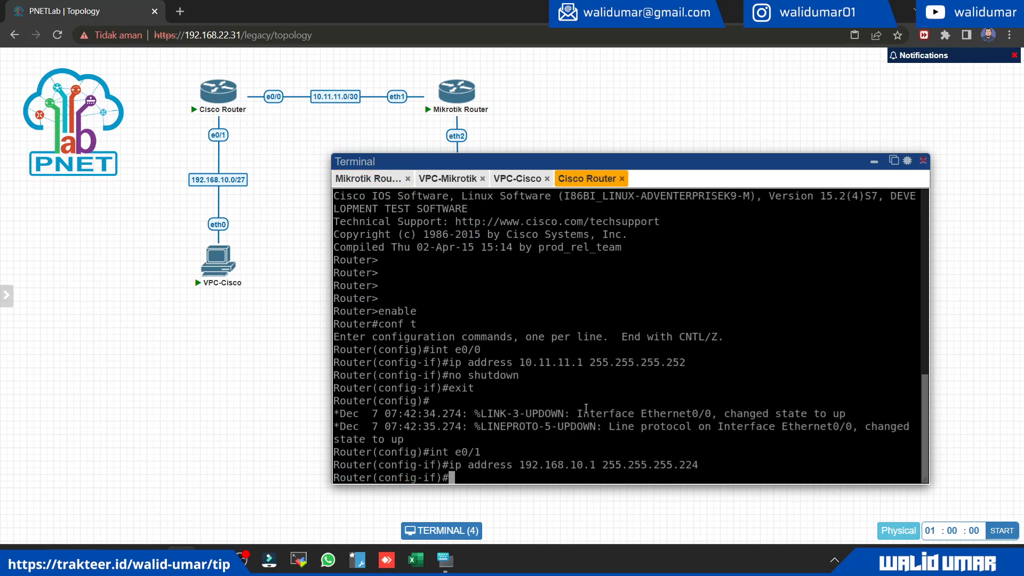
pyautogui.write('no shutdown')
pyautogui.press('Return')
pyautogui.write('exit')
pyautogui.press('Return')
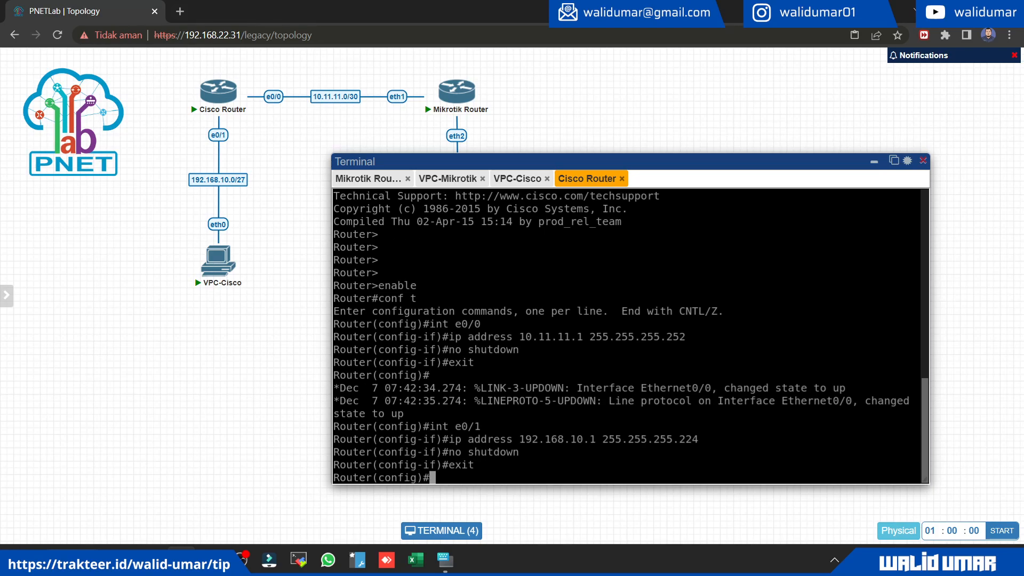
# Step: Check the Cisco Router's interface addresses and status with "do show ip int brief"
pyautogui.write('do ')
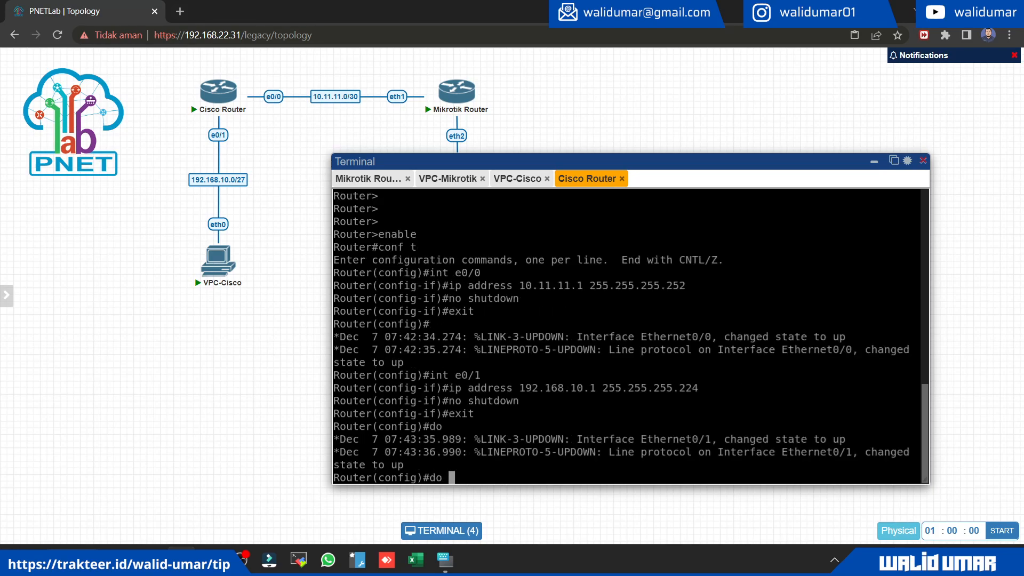
pyautogui.write('show ip int brief')
pyautogui.press('Return')
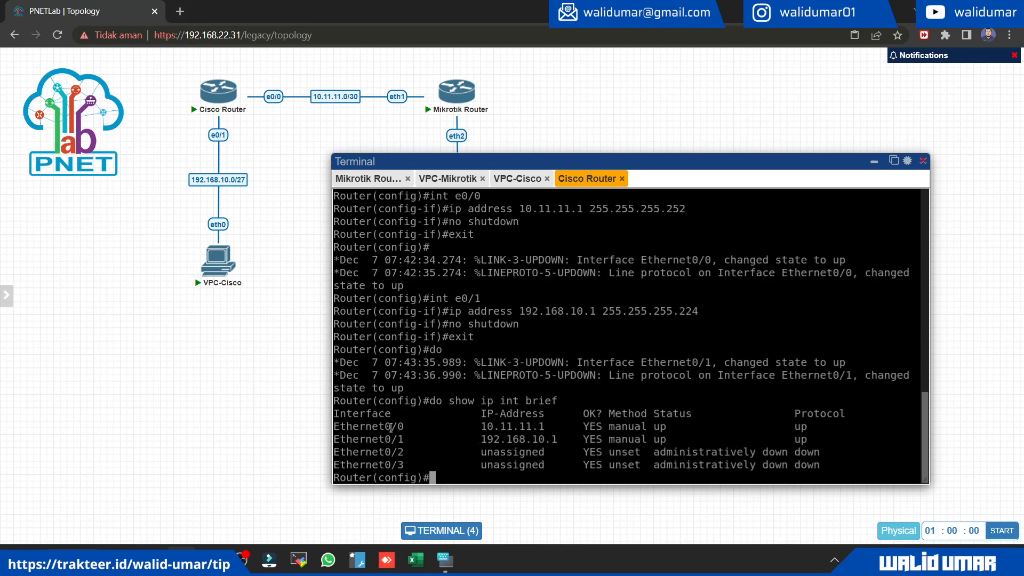
pyautogui.moveTo(376, 439); pyautogui.dragTo(770, 448)
# Step: Ping the Mikrotik Router at 10.11.11.2 twice from the Cisco Router
pyautogui.write('do ping 10.11.11.1')
pyautogui.press('BackSpace')
pyautogui.write('2')
pyautogui.press('Return')
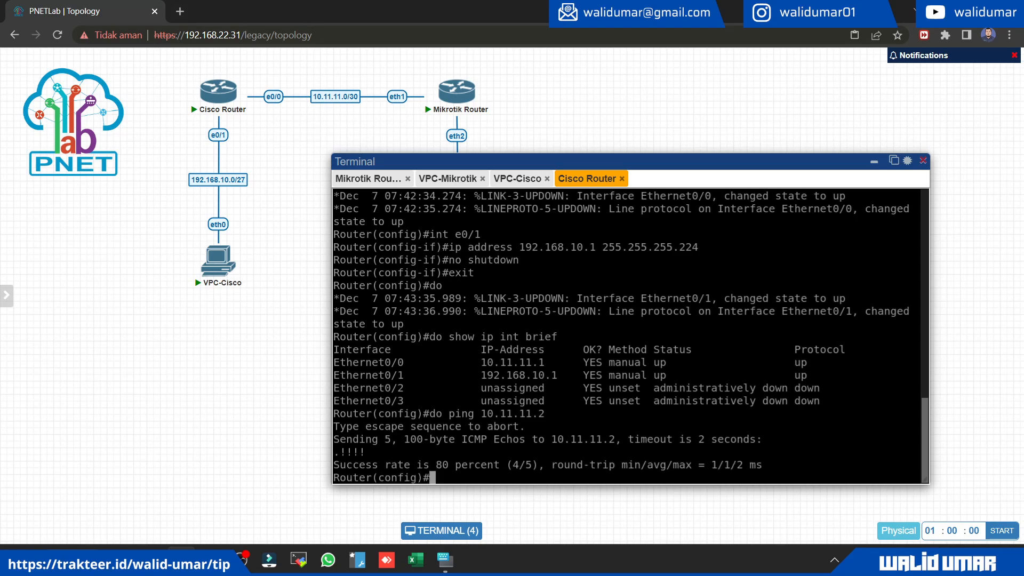
pyautogui.press('Up')
pyautogui.press('Return')
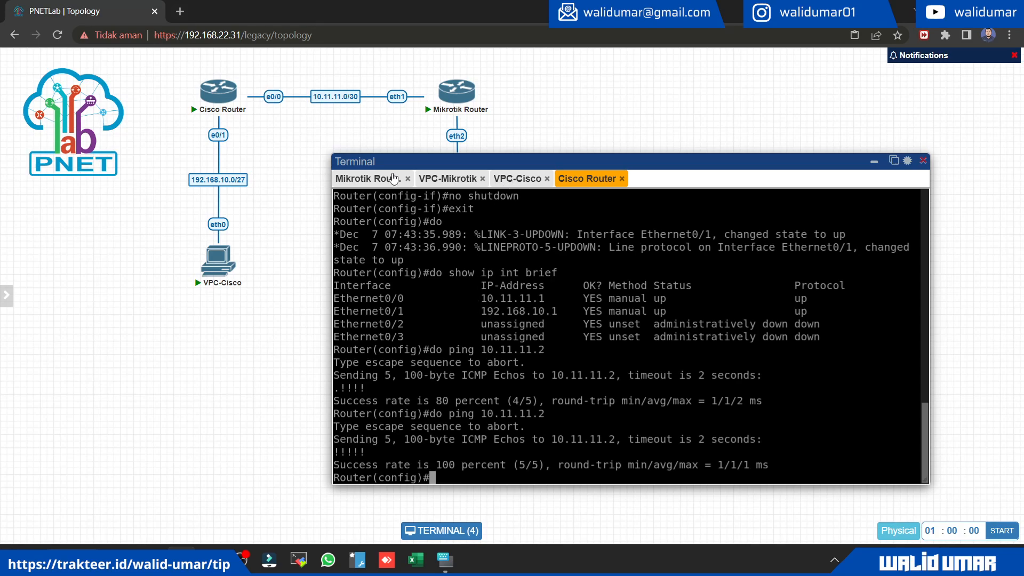
# Step: Ping the Cisco Router at 10.11.11.1 from the Mikrotik Router's console
pyautogui.click(368, 179)
pyautogui.write('p')
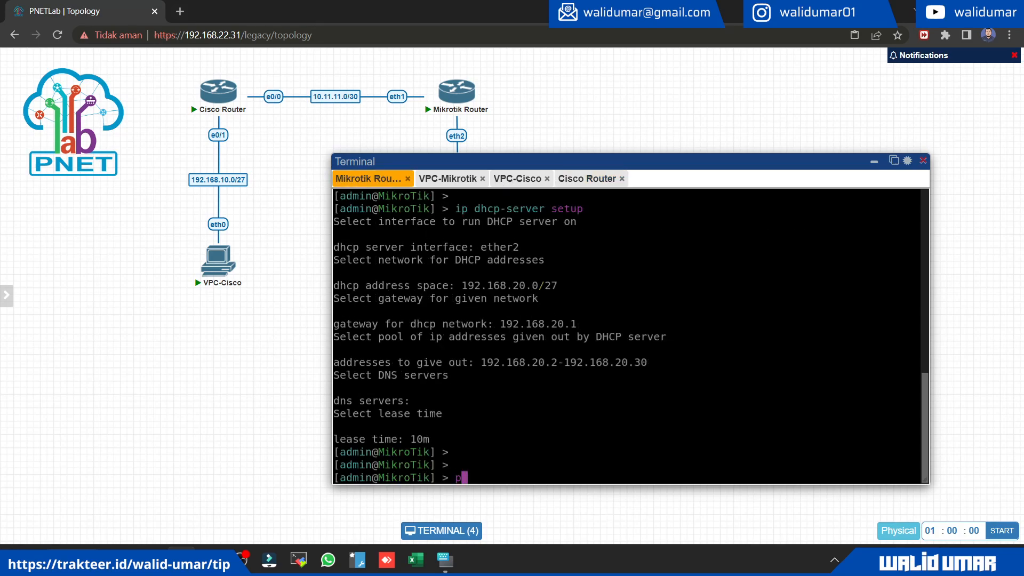
pyautogui.write('ing 10.11.11.1')
pyautogui.press('Return')
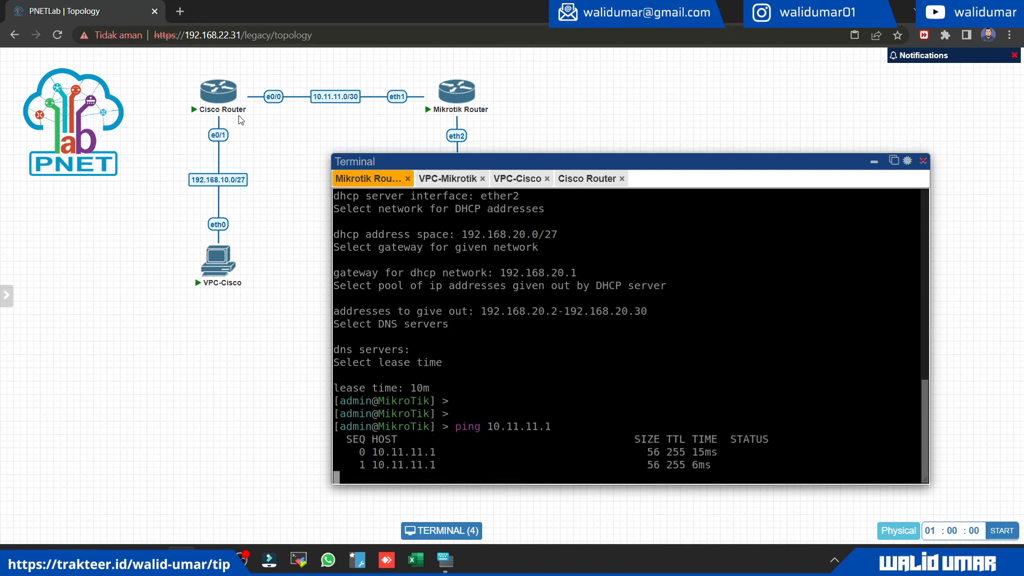
# Step: Enlarge the topology view slightly and close the terminal window
pyautogui.hotkey('ctrl', 'a')
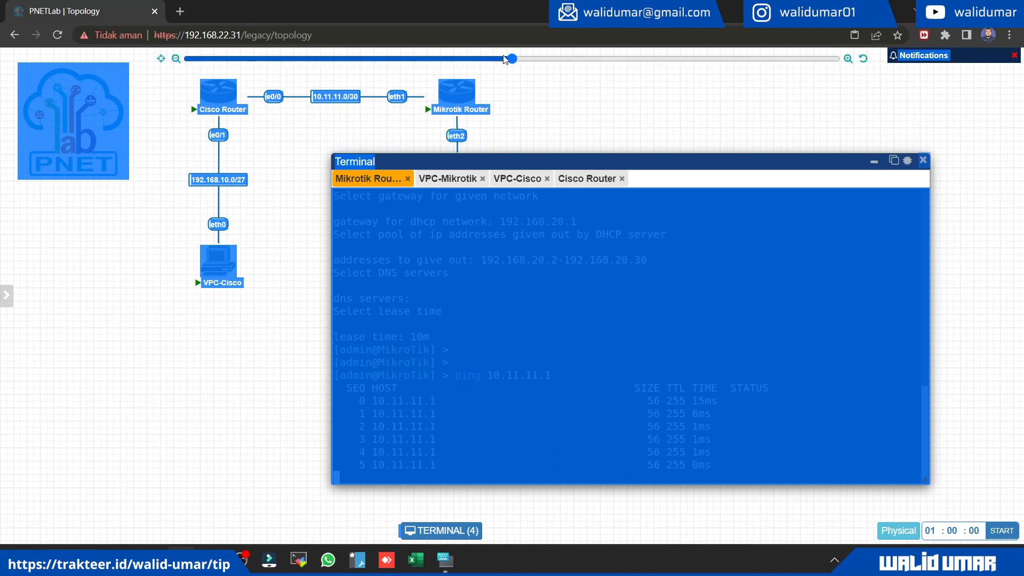
pyautogui.moveTo(515, 61); pyautogui.dragTo(521, 60)
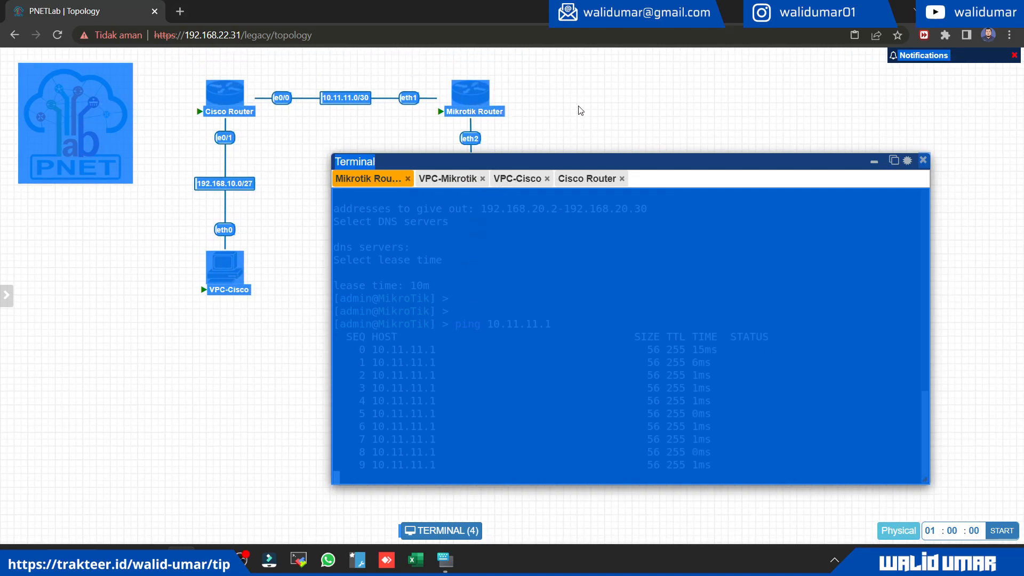
pyautogui.click(171, 417)
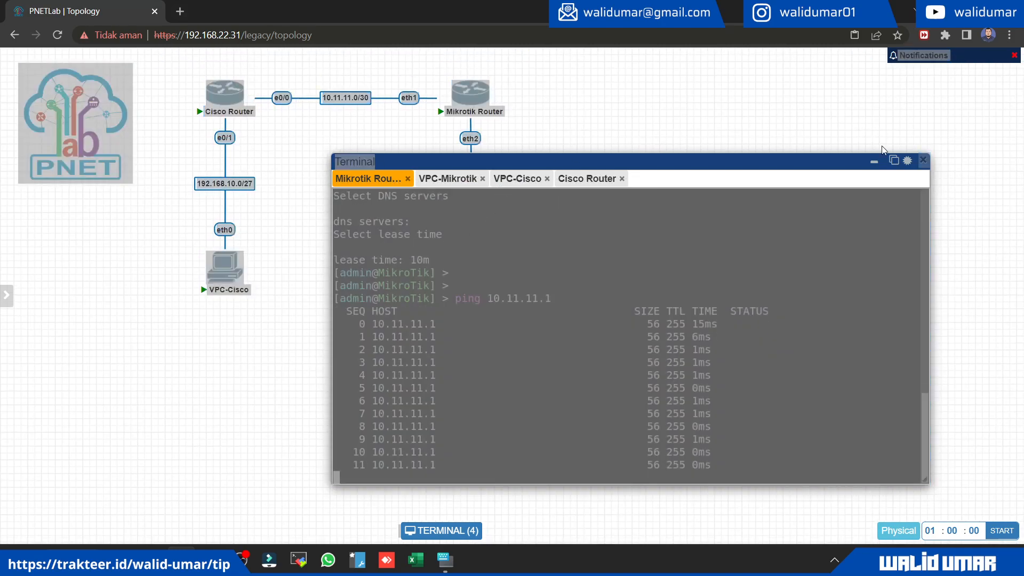
pyautogui.click(923, 161)
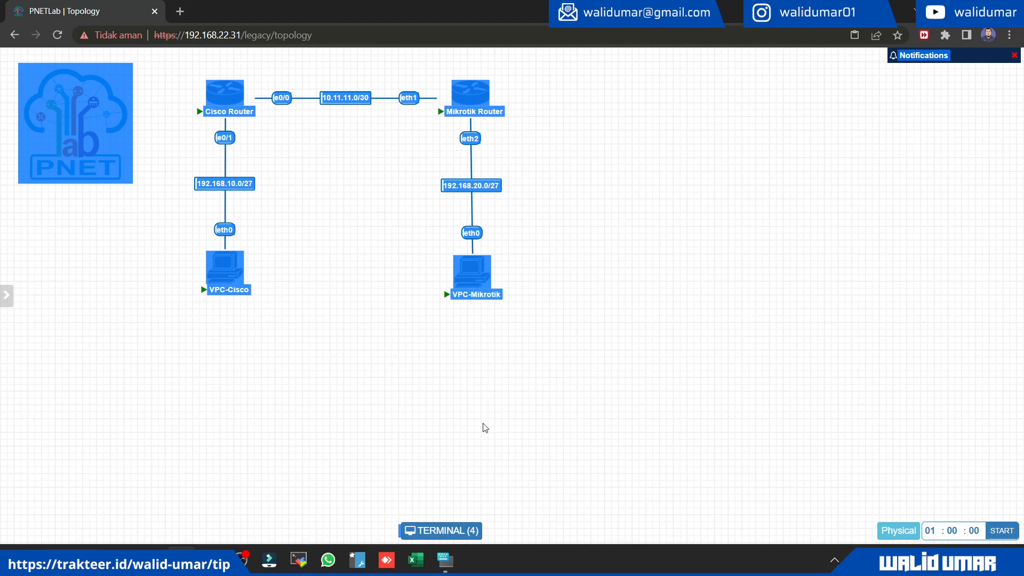
pyautogui.rightClick(273, 418)
pyautogui.click(128, 326)
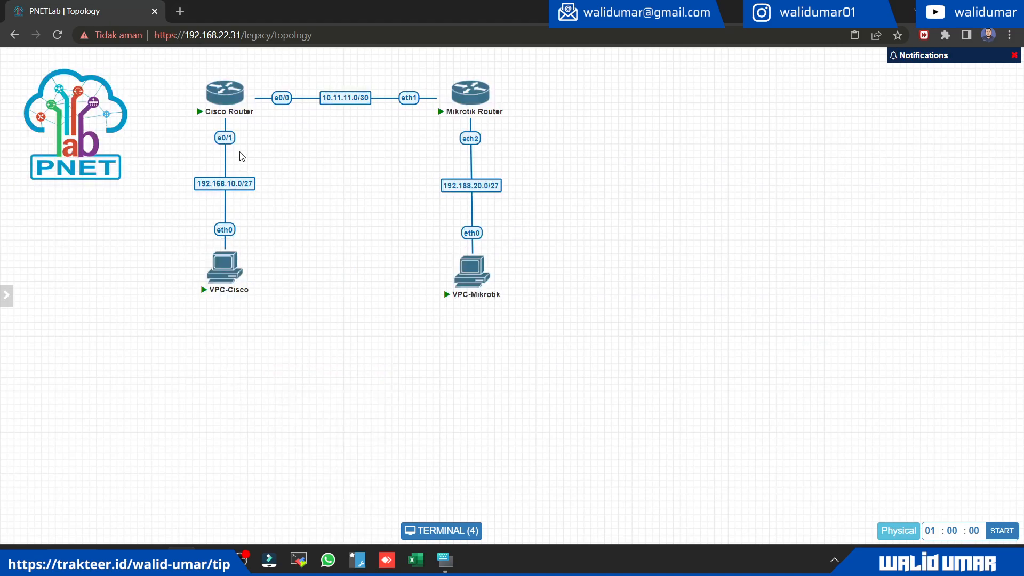
# Step: Create a DHCP pool named local in the Cisco Router's global configuration
pyautogui.click(229, 100)
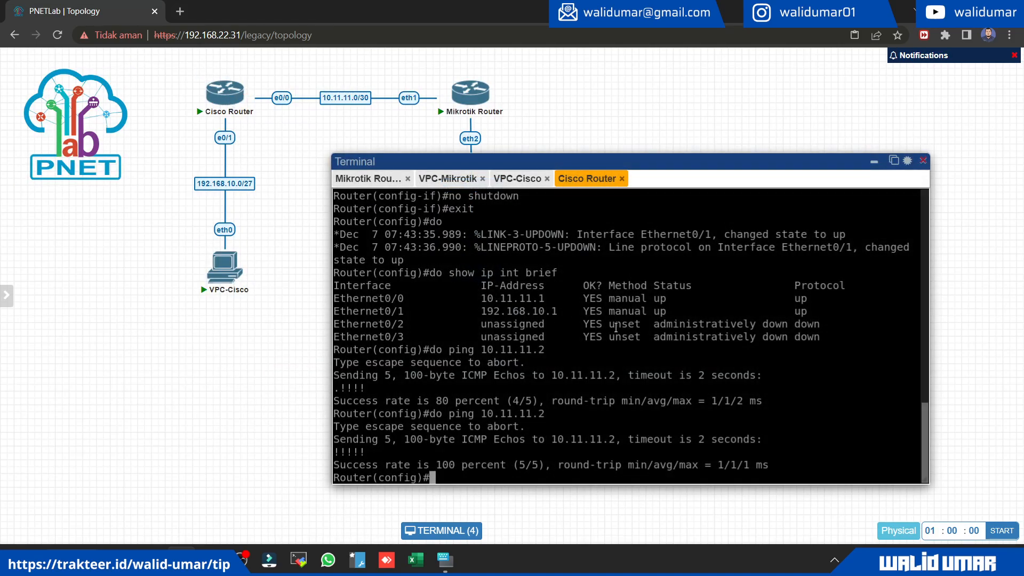
pyautogui.write('ip dhcp pool local')
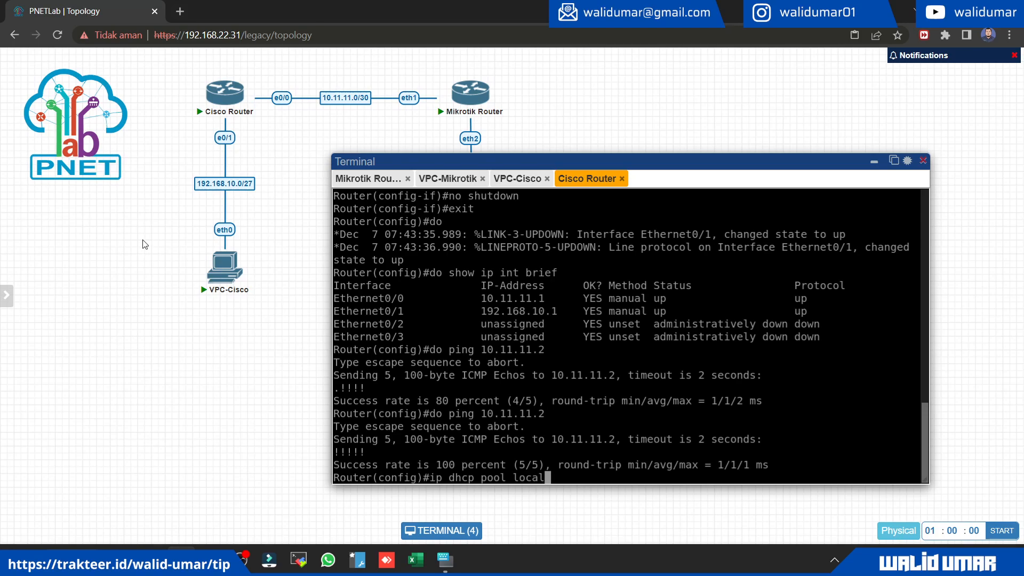
pyautogui.moveTo(141, 244); pyautogui.dragTo(293, 368)
pyautogui.click(293, 366)
pyautogui.press('Return')
# Step: Set the DHCP pool's network to 192.168.10.0 with subnet mask 255.255.255.224
pyautogui.write('net')
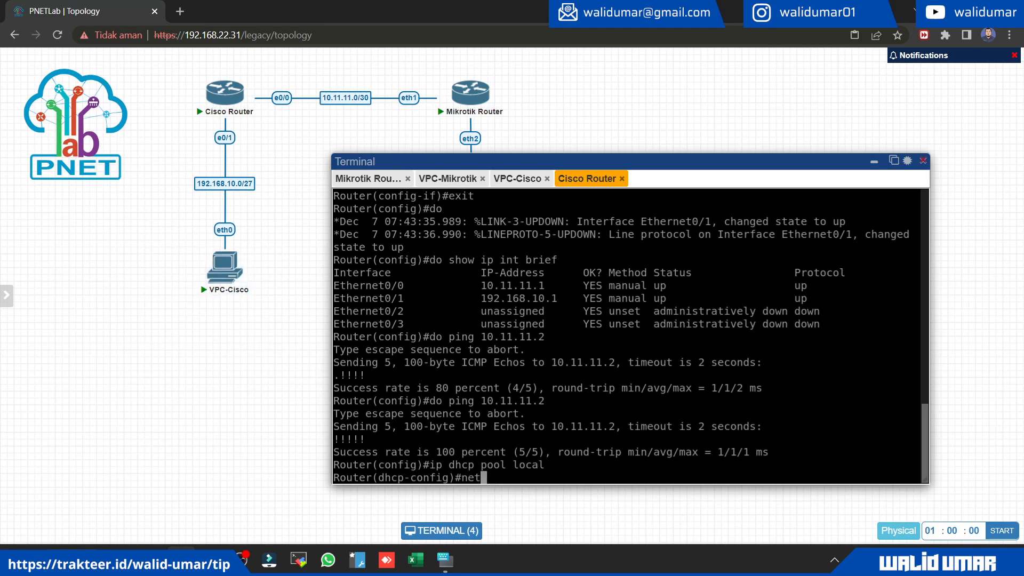
pyautogui.write('work')
pyautogui.moveTo(481, 298); pyautogui.dragTo(557, 298)
pyautogui.rightClick(558, 298)
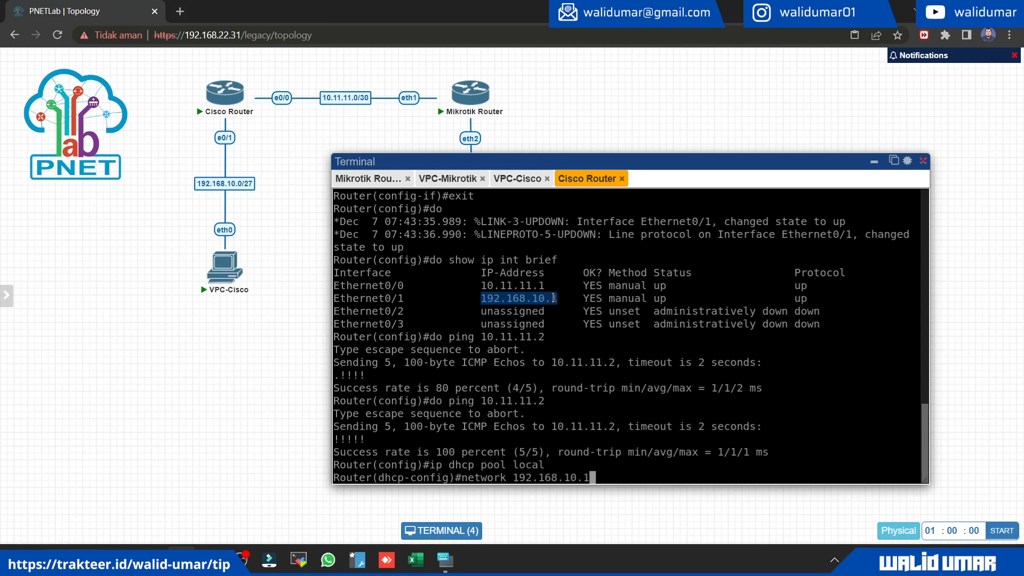
pyautogui.press('BackSpace')
pyautogui.write('0')
pyautogui.scroll(6, 683, 423)
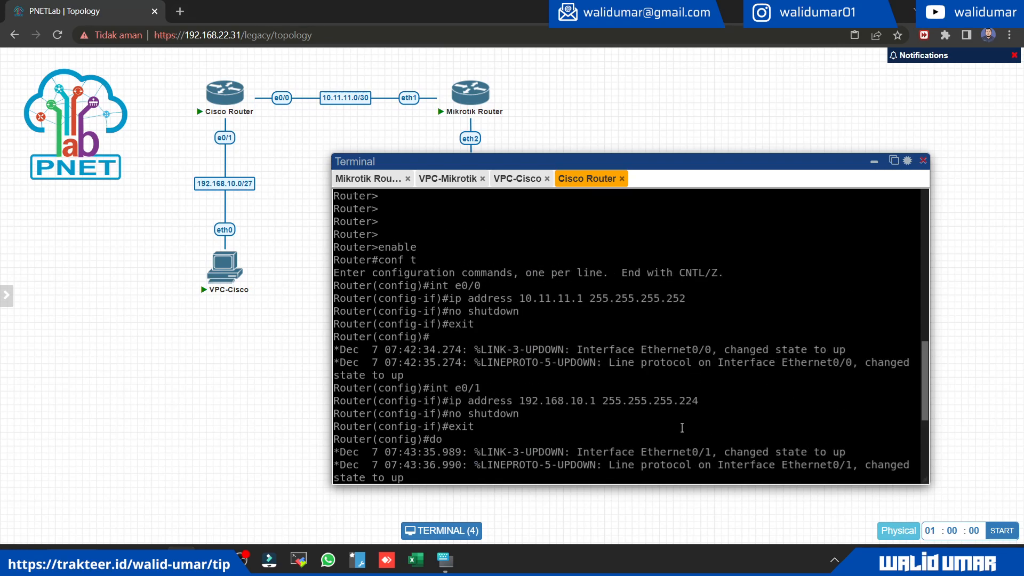
pyautogui.moveTo(602, 400); pyautogui.dragTo(688, 399)
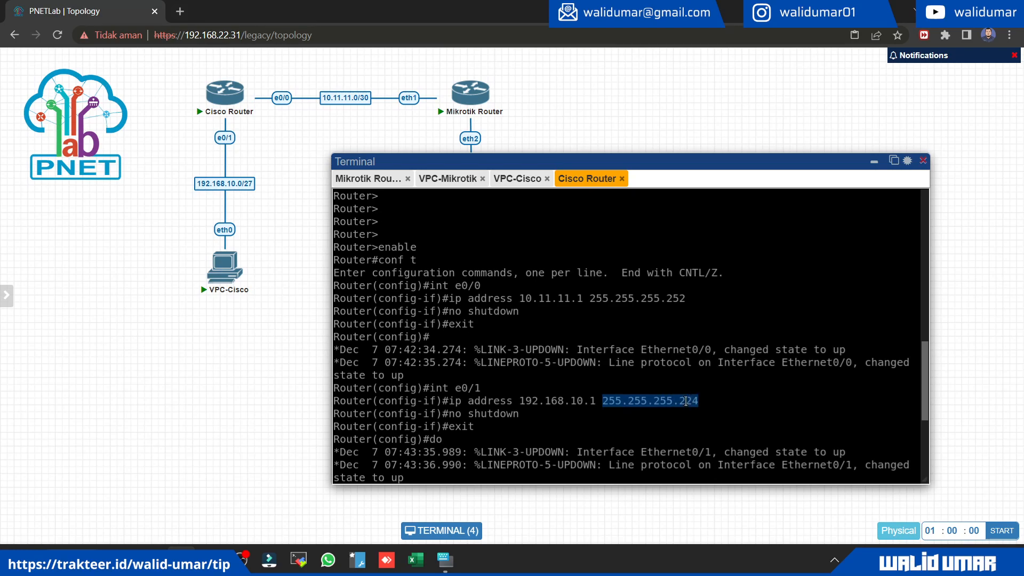
pyautogui.rightClick(675, 414)
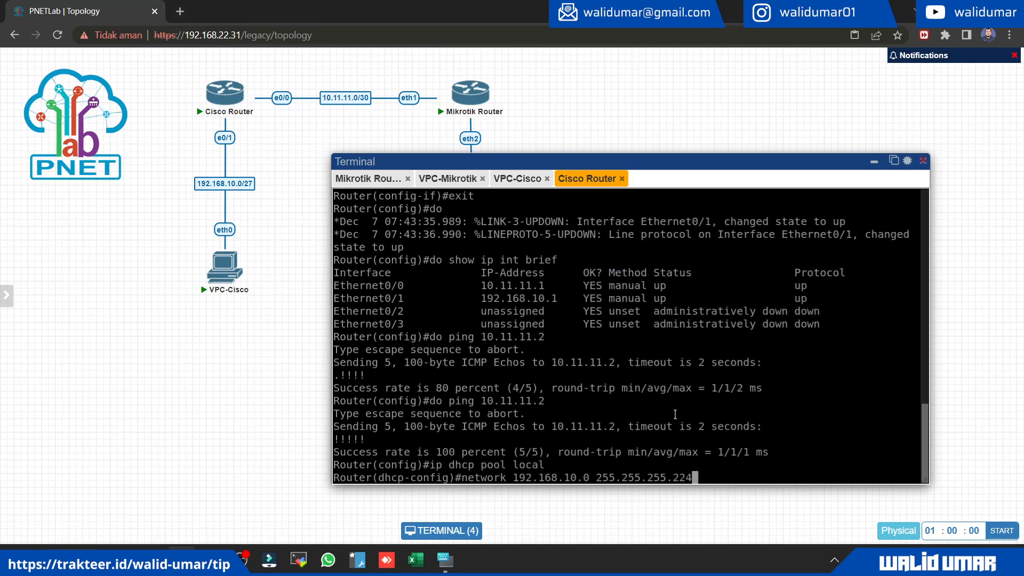
pyautogui.press('Return')
# Step: Set the DHCP pool's default router to 192.168.10.1 and exit the pool configuration
pyautogui.write('def')
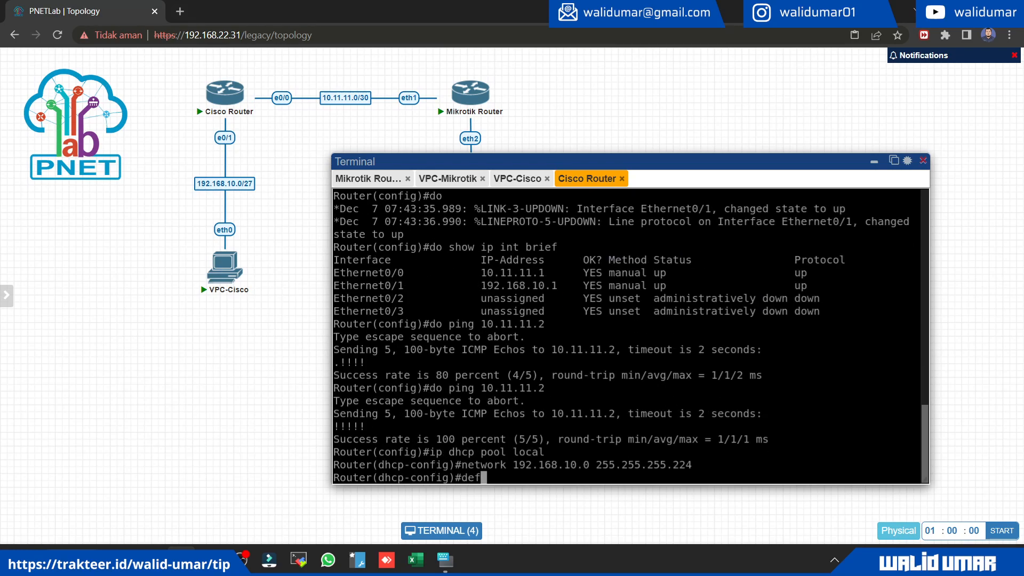
pyautogui.press('Tab')
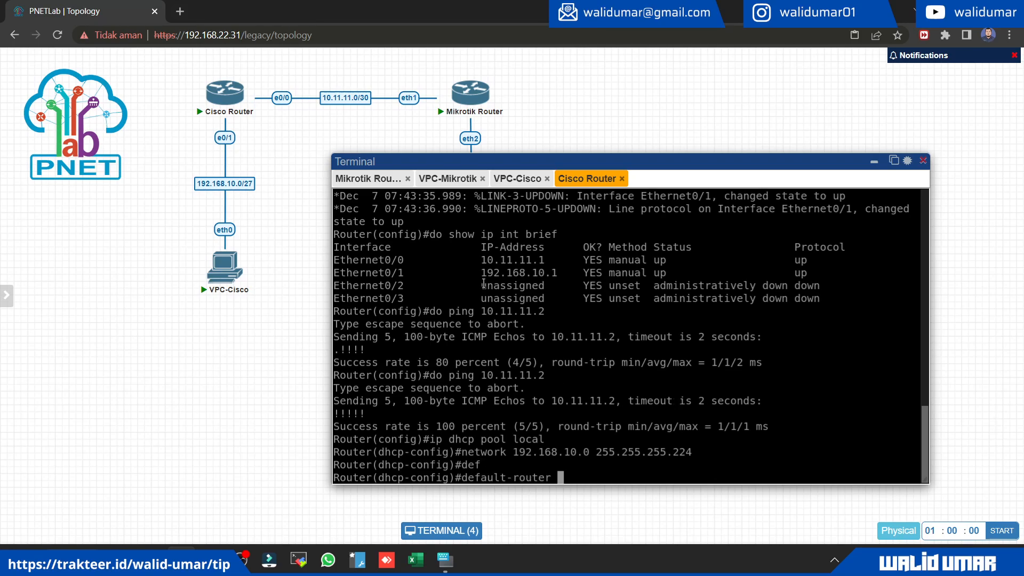
pyautogui.moveTo(481, 273); pyautogui.dragTo(557, 273)
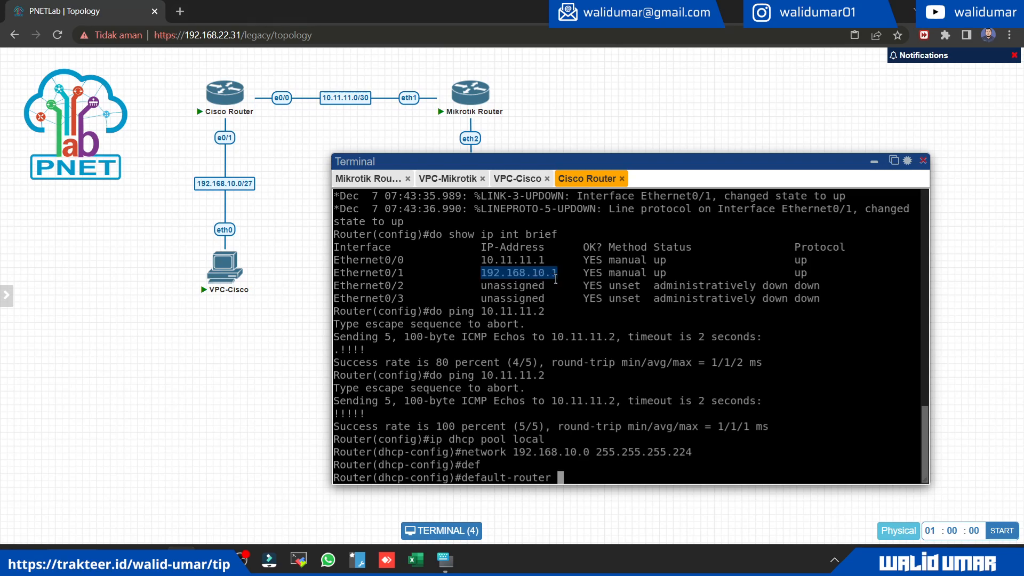
pyautogui.rightClick(730, 369)
pyautogui.press('Return')
pyautogui.write('exit')
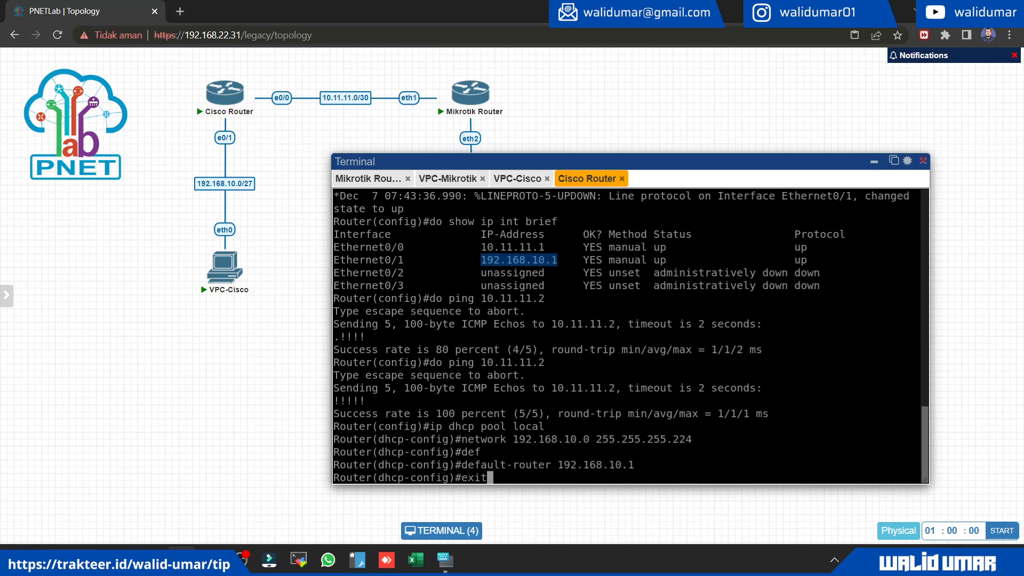
pyautogui.press('Return')
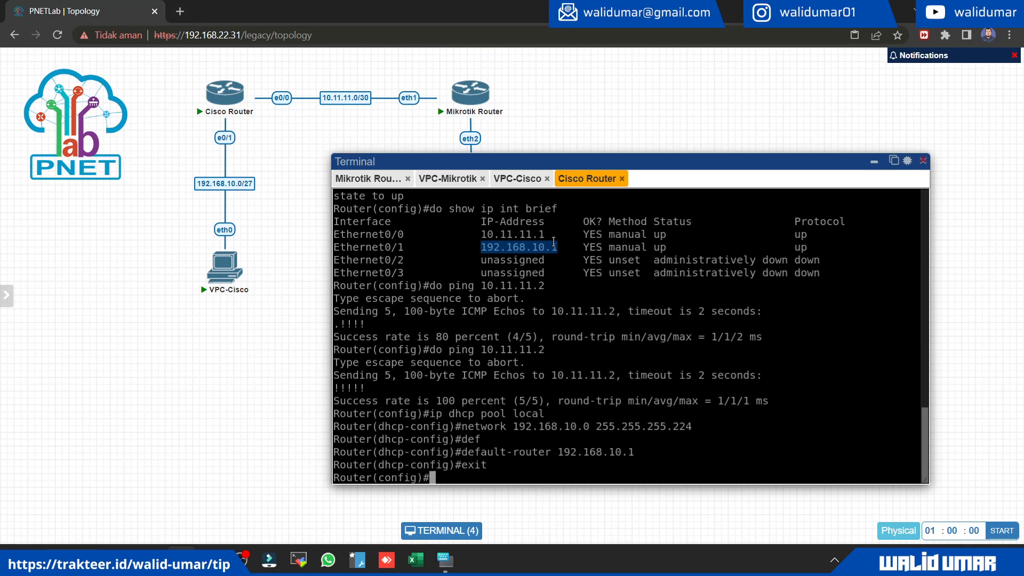
# Step: Request an IP address by DHCP on VPC-Cisco
pyautogui.click(517, 178)
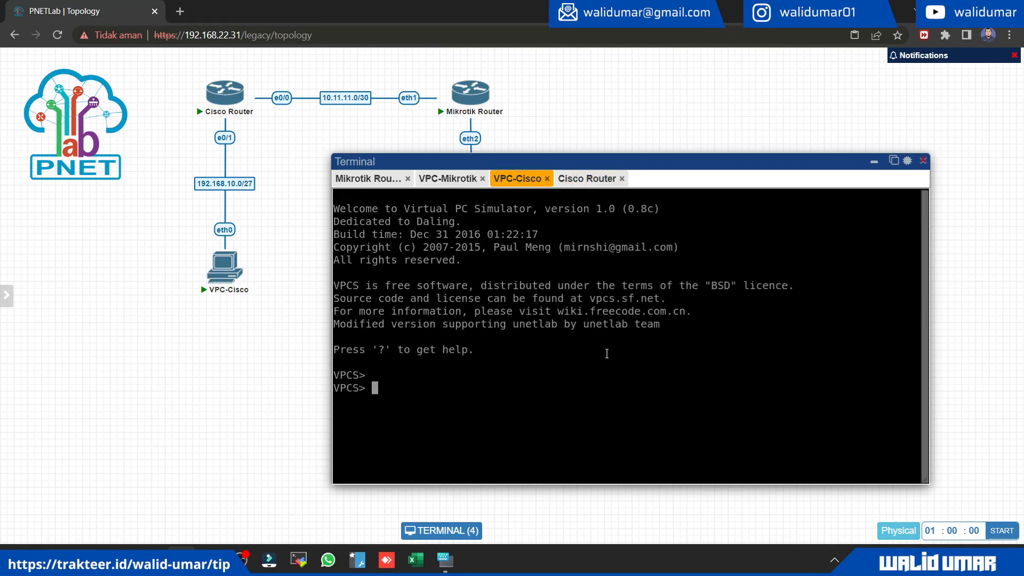
pyautogui.write('ip dhcp')
pyautogui.press('Return')
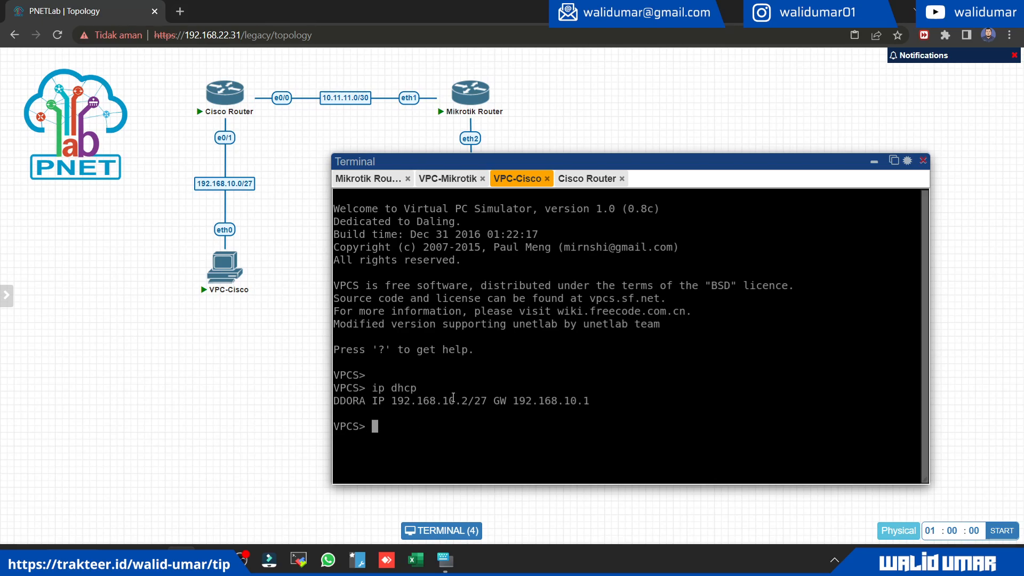
pyautogui.moveTo(447, 398); pyautogui.dragTo(497, 401)
pyautogui.click(497, 415)
# Step: Ping the gateway 192.168.10.1 from VPC-Cisco
pyautogui.write('ping')
pyautogui.moveTo(512, 400); pyautogui.dragTo(588, 399)
pyautogui.rightClick(579, 425)
pyautogui.press('Return')
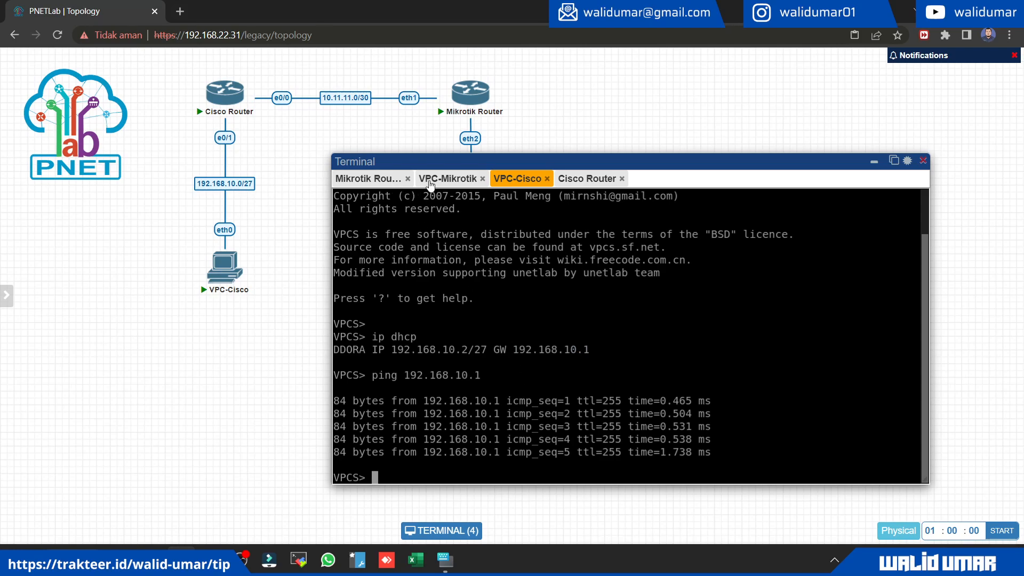
# Step: Stop the continuous ping running on the Mikrotik Router and minimise the terminal window
pyautogui.click(369, 180)
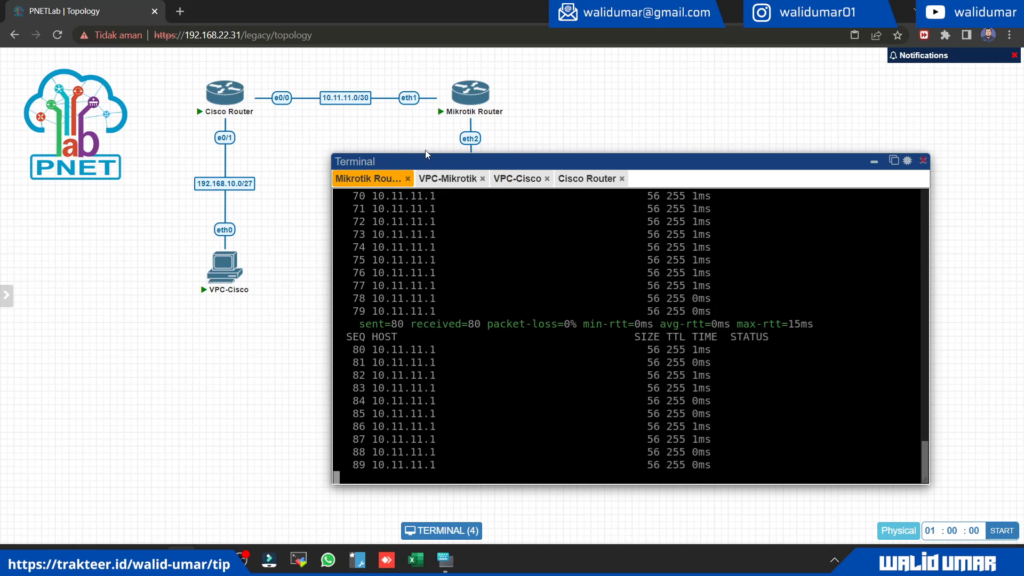
pyautogui.hotkey('ctrl', 'c')
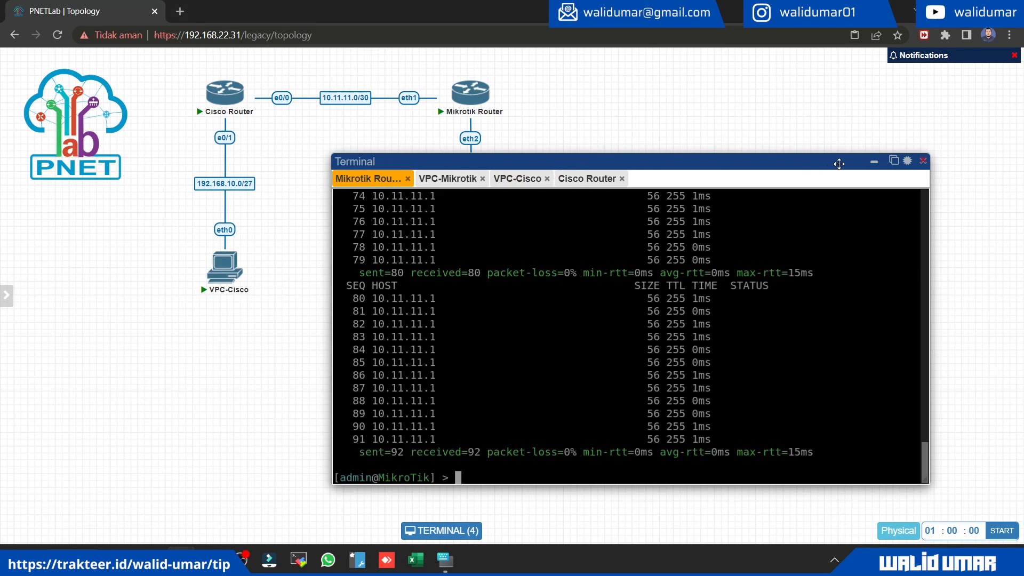
pyautogui.click(873, 164)
pyautogui.moveTo(163, 229); pyautogui.dragTo(286, 344)
pyautogui.moveTo(535, 373); pyautogui.dragTo(416, 264)
pyautogui.click(350, 326)
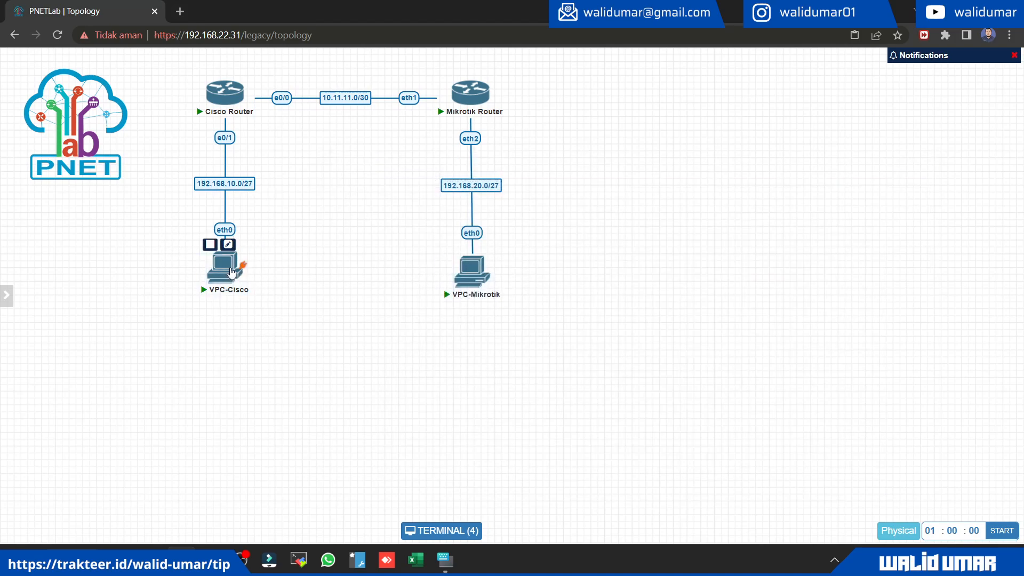
pyautogui.click(225, 285)
pyautogui.write('ping ')
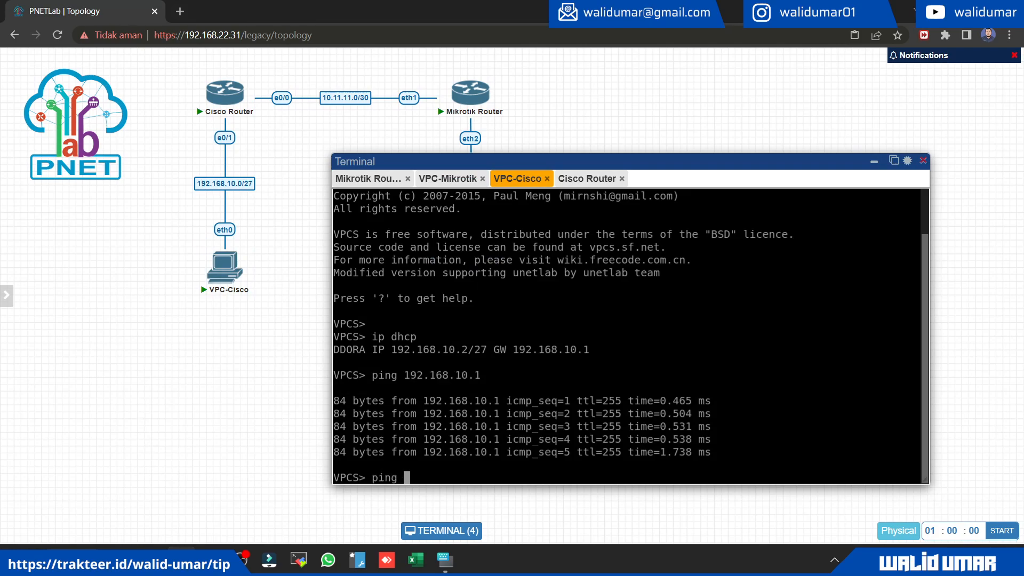
pyautogui.write('19')
pyautogui.press('BackSpace')
pyautogui.press('BackSpace')
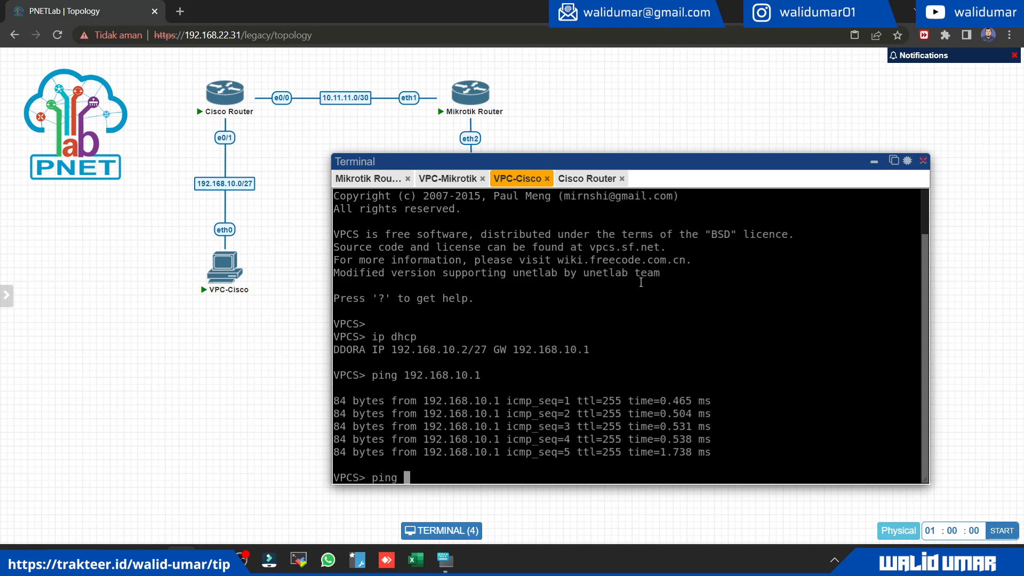
# Step: Copy VPC-Mikrotik's own address 192.168.20.30 from its DHCP output and ping it from the same console
pyautogui.click(447, 178)
pyautogui.moveTo(385, 350); pyautogui.dragTo(473, 347)
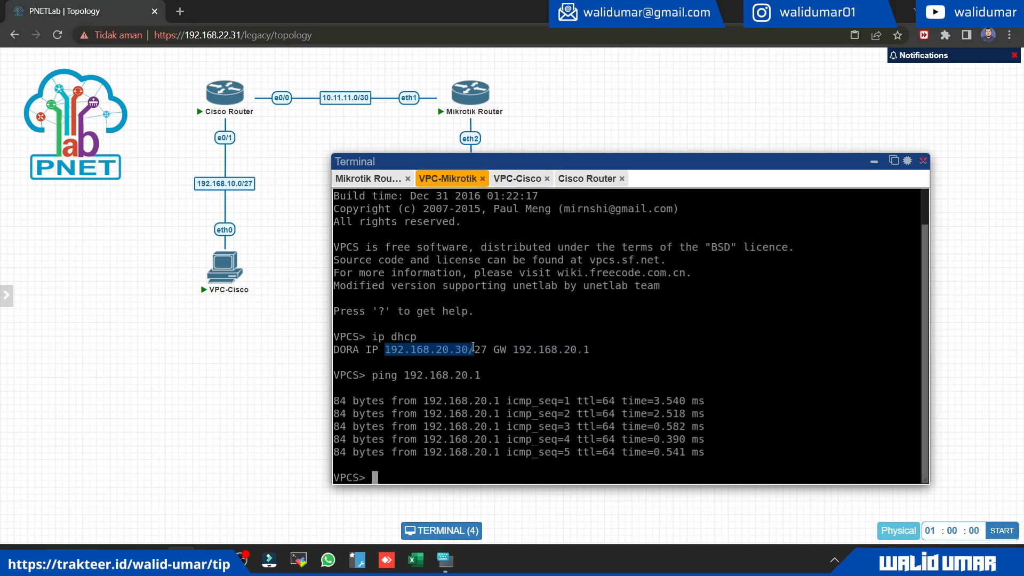
pyautogui.rightClick(460, 347)
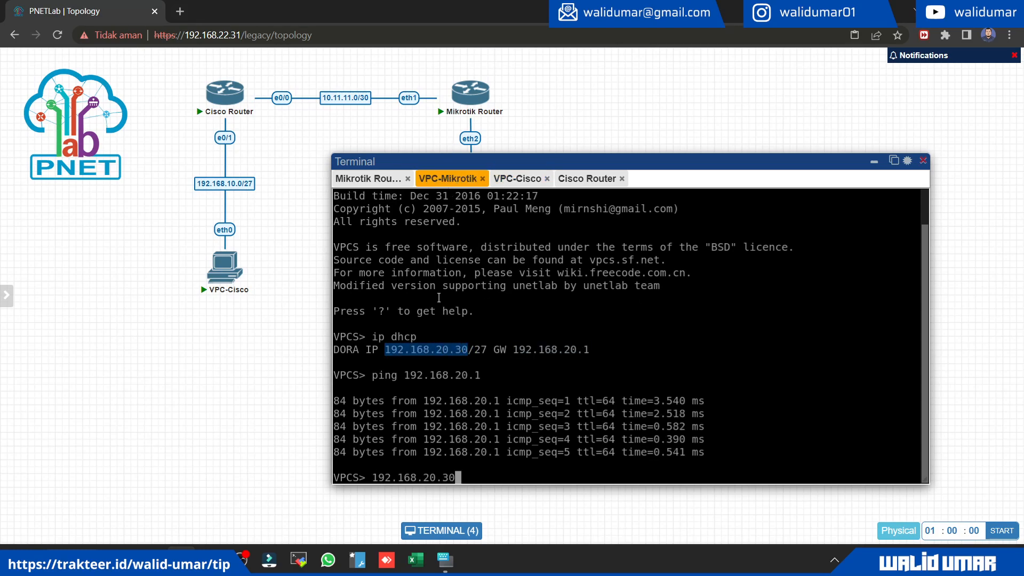
pyautogui.click(368, 178)
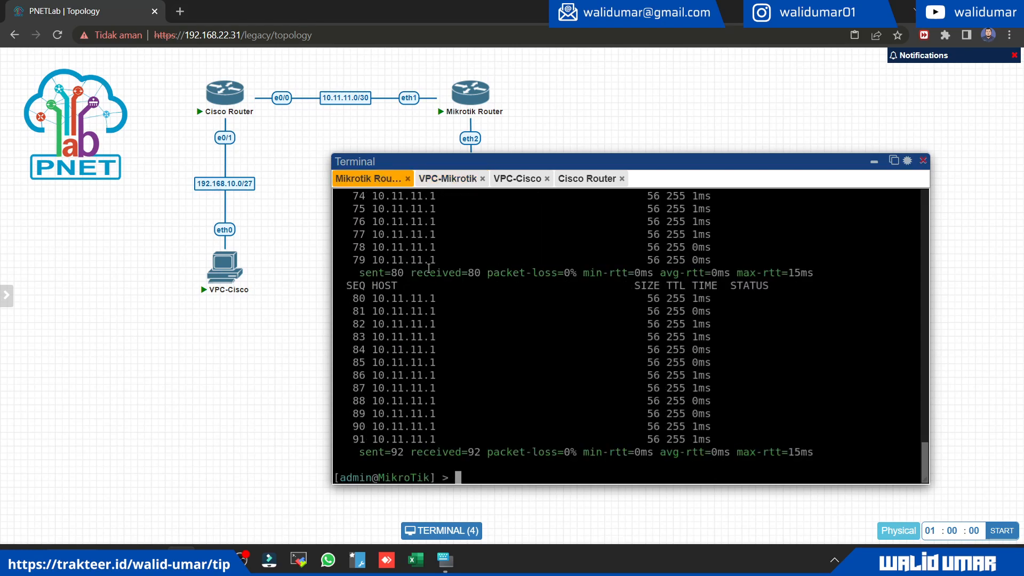
pyautogui.click(454, 179)
pyautogui.rightClick(566, 367)
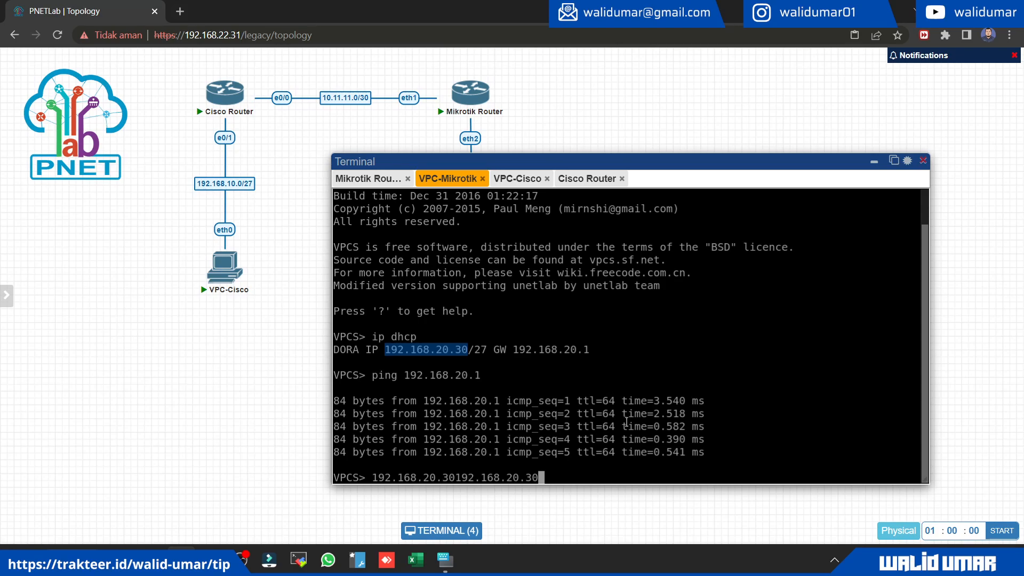
pyautogui.press('Left')
pyautogui.press('Left')
pyautogui.press('Left')
pyautogui.press('Left')
pyautogui.press('Left')
pyautogui.press('Left')
pyautogui.press('Left')
pyautogui.press('Left')
pyautogui.press('BackSpace')
pyautogui.press('BackSpace')
pyautogui.press('BackSpace')
pyautogui.press('BackSpace')
pyautogui.press('BackSpace')
pyautogui.press('BackSpace')
pyautogui.press('BackSpace')
pyautogui.press('BackSpace')
pyautogui.press('BackSpace')
pyautogui.press('BackSpace')
pyautogui.press('BackSpace')
pyautogui.press('BackSpace')
pyautogui.press('BackSpace')
pyautogui.write('ping')
pyautogui.press('Return')
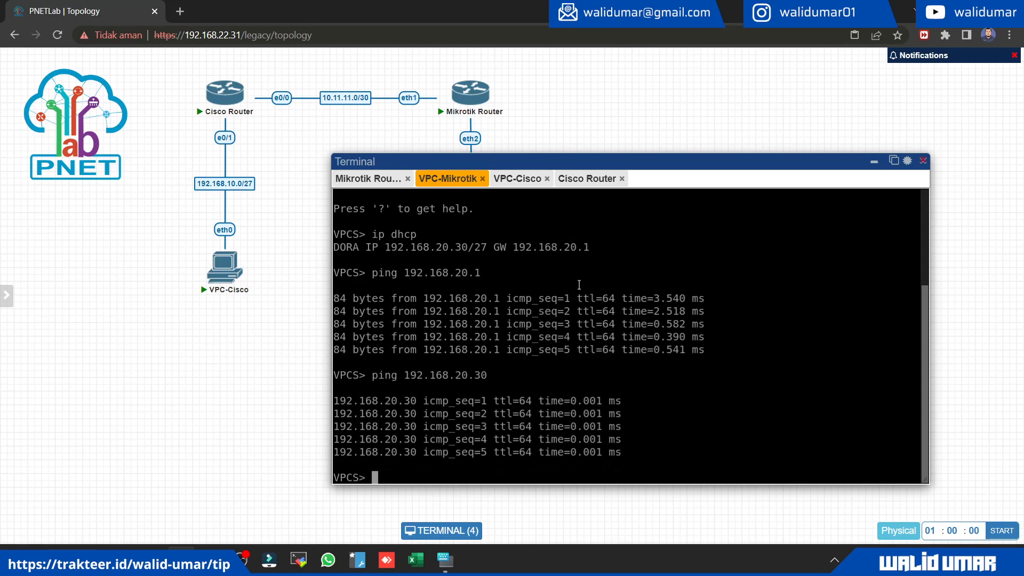
# Step: Ping VPC-Cisco at 192.168.10.2 from VPC-Mikrotik's console
pyautogui.press('Up')
pyautogui.press('BackSpace')
pyautogui.press('BackSpace')
pyautogui.press('BackSpace')
pyautogui.press('BackSpace')
pyautogui.press('BackSpace')
pyautogui.write('10.')
pyautogui.click(512, 180)
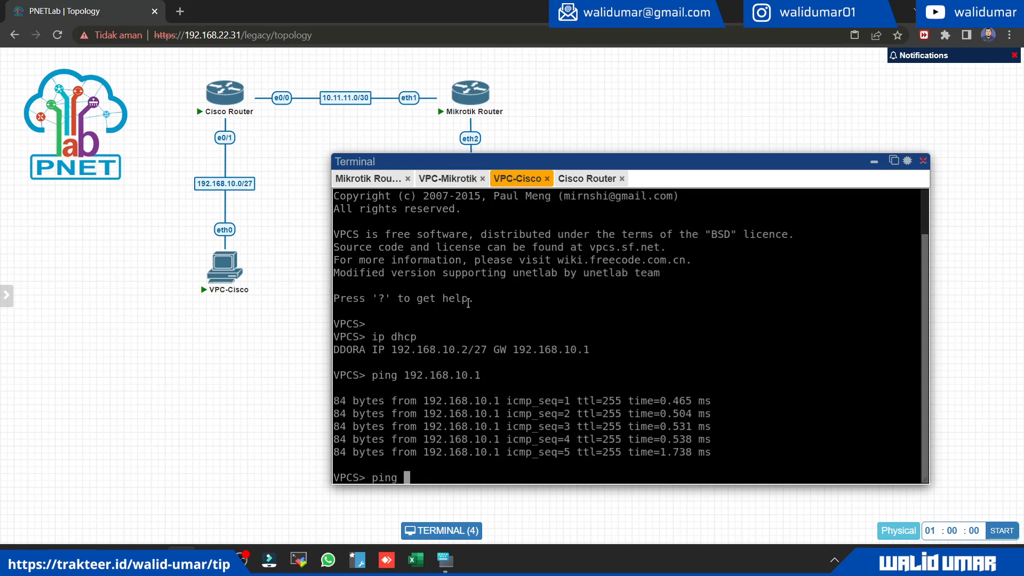
pyautogui.click(453, 180)
pyautogui.write('2.168.10.2')
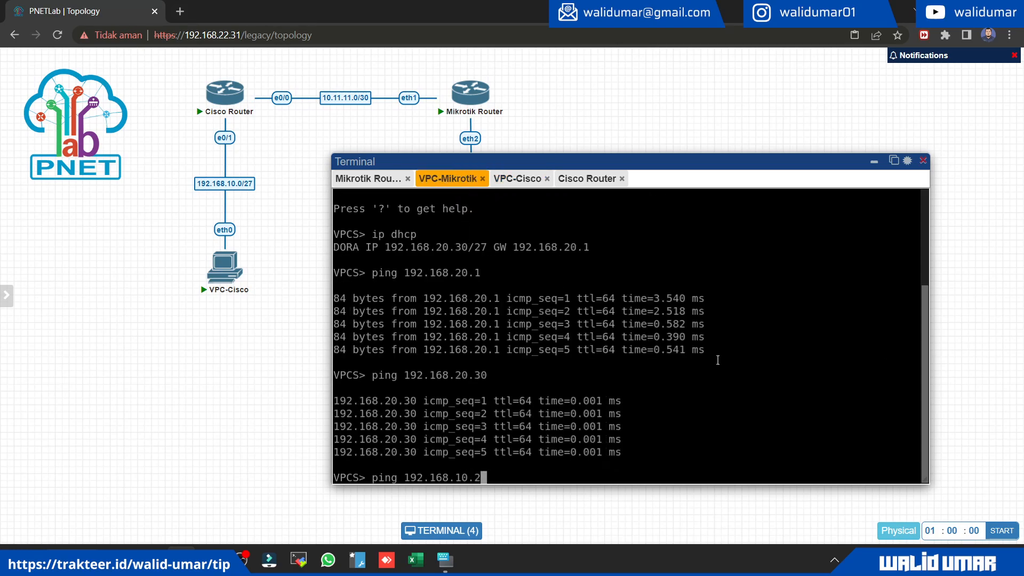
pyautogui.press('Return')
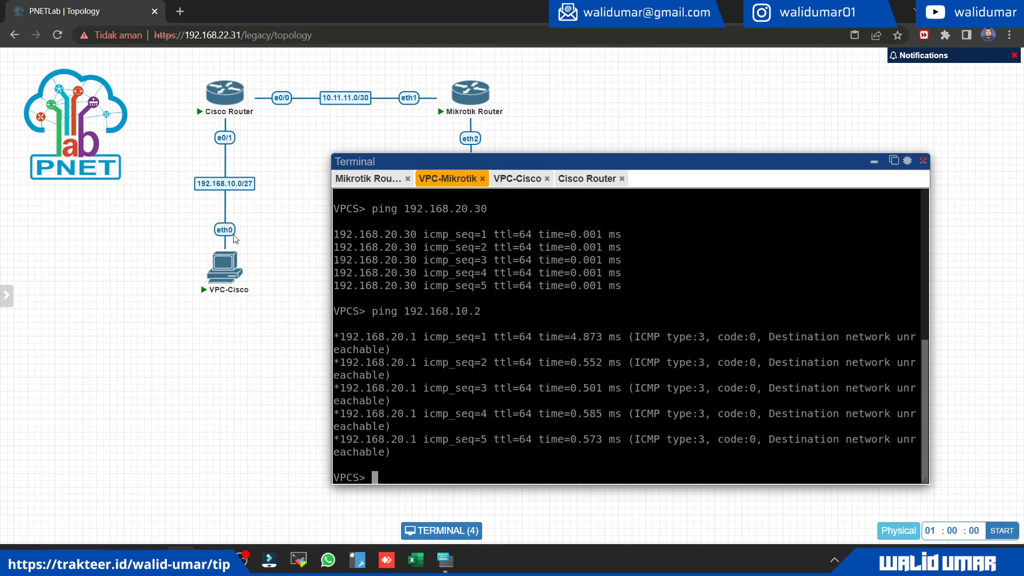
# Step: Minimise the terminal and examine in the topology how each virtual PC connects to its router and the routers to each other
pyautogui.click(874, 162)
pyautogui.moveTo(172, 232); pyautogui.dragTo(623, 352)
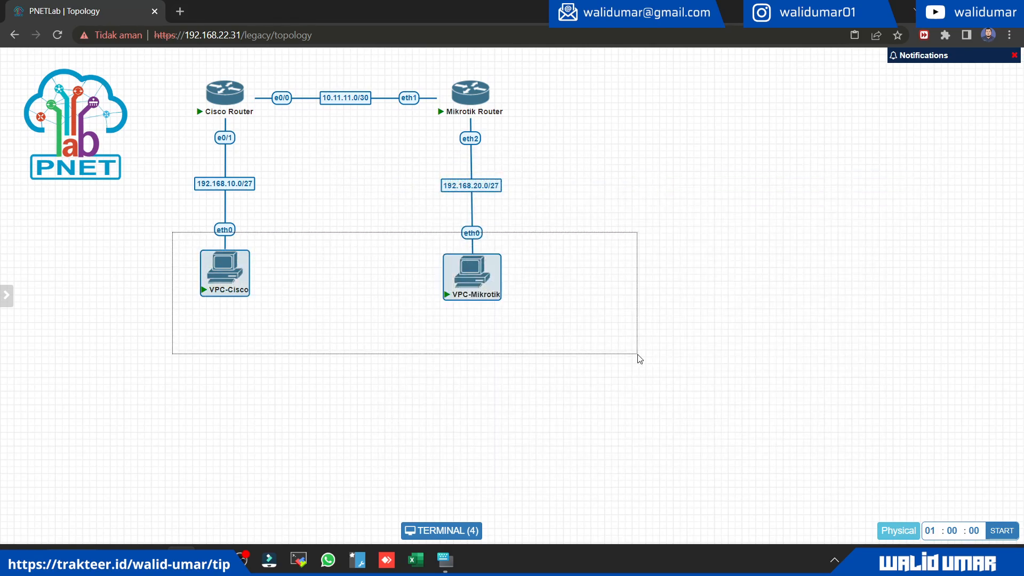
pyautogui.click(640, 359)
pyautogui.moveTo(520, 329); pyautogui.dragTo(434, 264)
pyautogui.click(236, 299)
pyautogui.moveTo(176, 75); pyautogui.dragTo(291, 306)
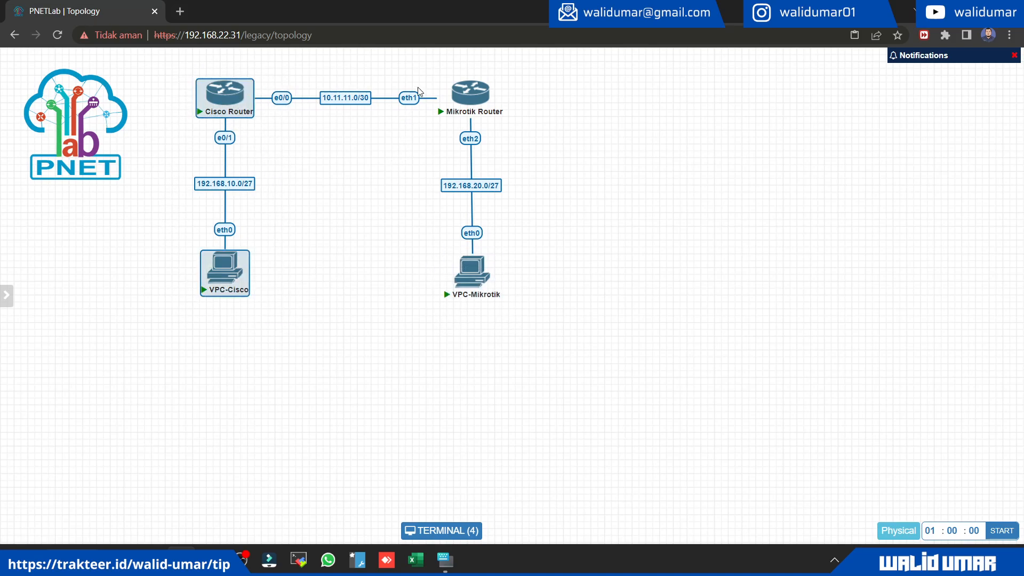
pyautogui.moveTo(535, 323); pyautogui.dragTo(432, 76)
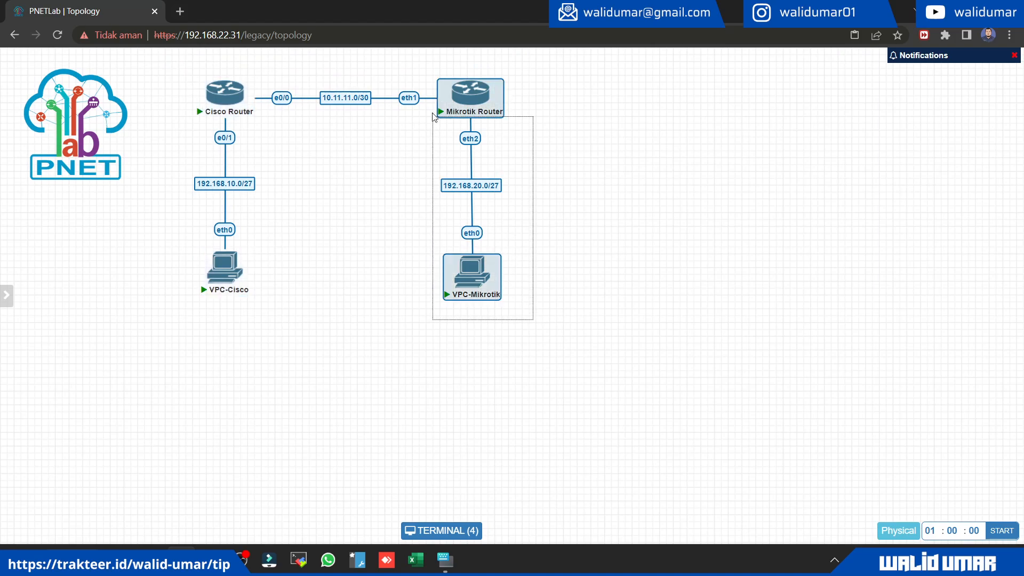
pyautogui.click(420, 190)
pyautogui.moveTo(415, 70)
pyautogui.moveTo(521, 58); pyautogui.dragTo(584, 60)
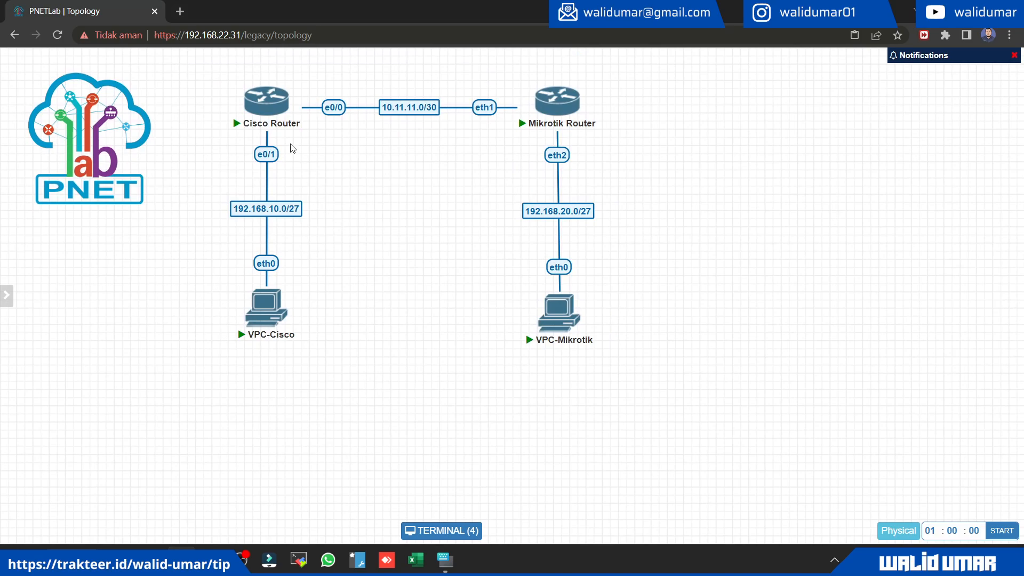
# Step: Open the Cisco Router's console and begin a static route with the ip route command in configuration mode
pyautogui.click(268, 105)
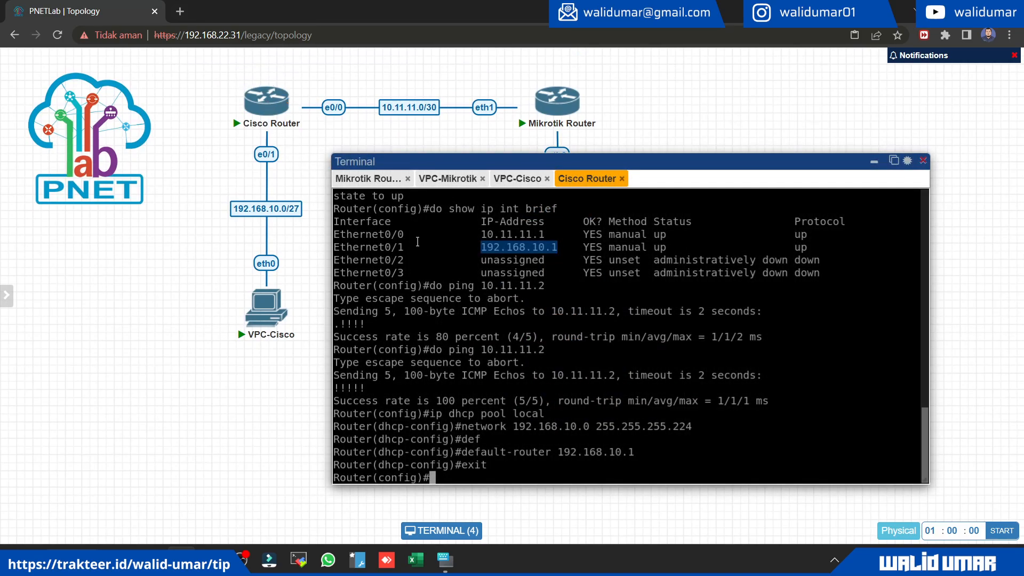
pyautogui.write('ip')
pyautogui.press('BackSpace')
pyautogui.press('BackSpace')
pyautogui.press('Return')
pyautogui.press('Return')
pyautogui.press('Return')
pyautogui.press('Return')
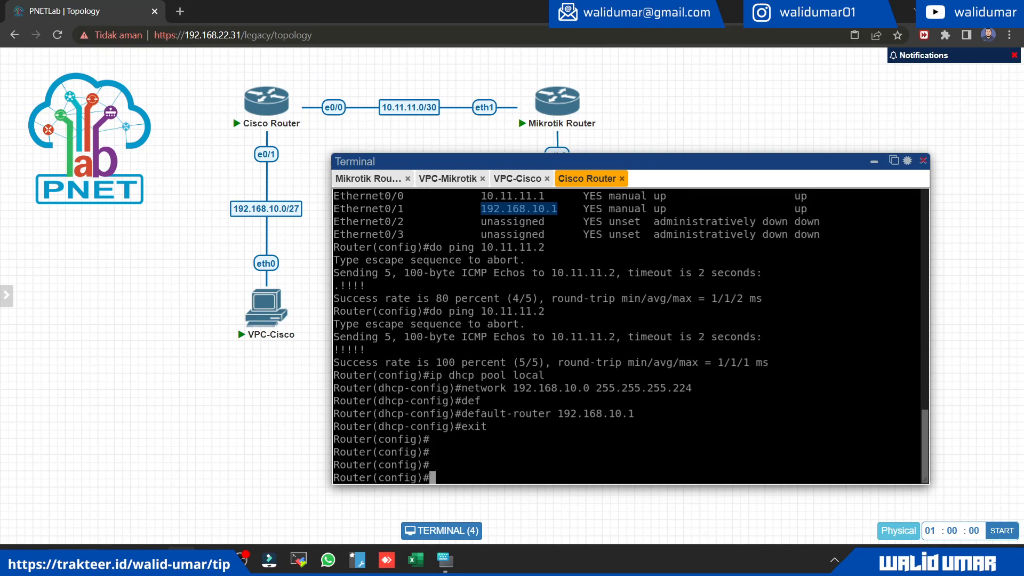
pyautogui.write('ip route')
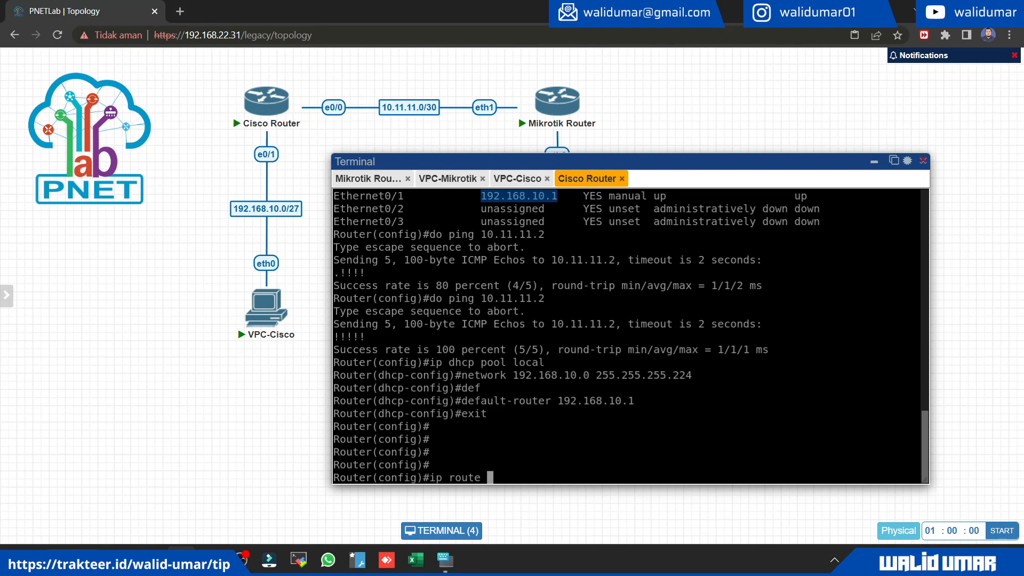
# Step: List the Mikrotik Router's IP addresses in its console and copy the network address 192.168.20.0 of ether2
pyautogui.moveTo(207, 70); pyautogui.dragTo(326, 143)
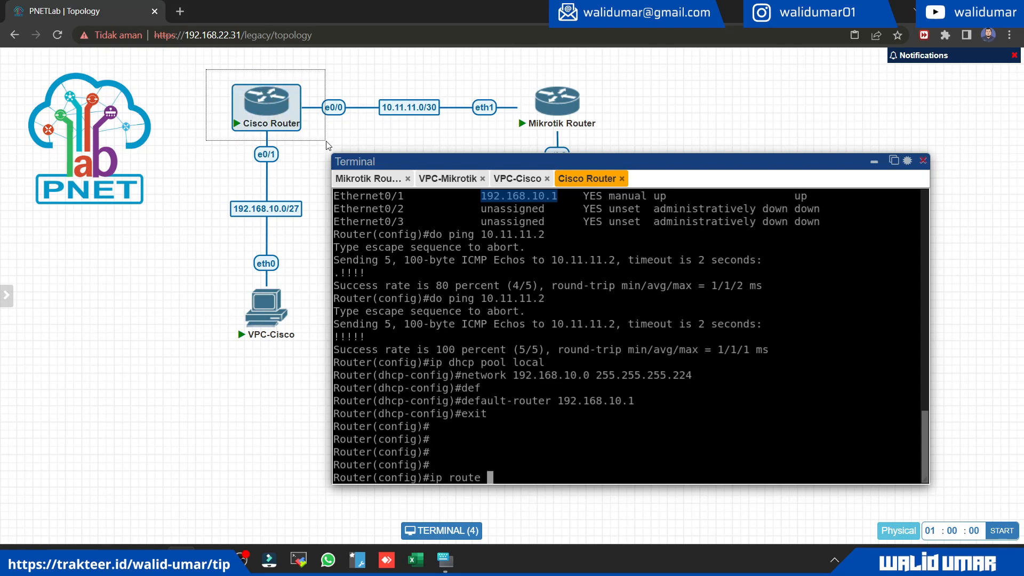
pyautogui.moveTo(421, 162); pyautogui.dragTo(494, 360)
pyautogui.moveTo(483, 184); pyautogui.dragTo(635, 326)
pyautogui.moveTo(752, 359); pyautogui.dragTo(642, 114)
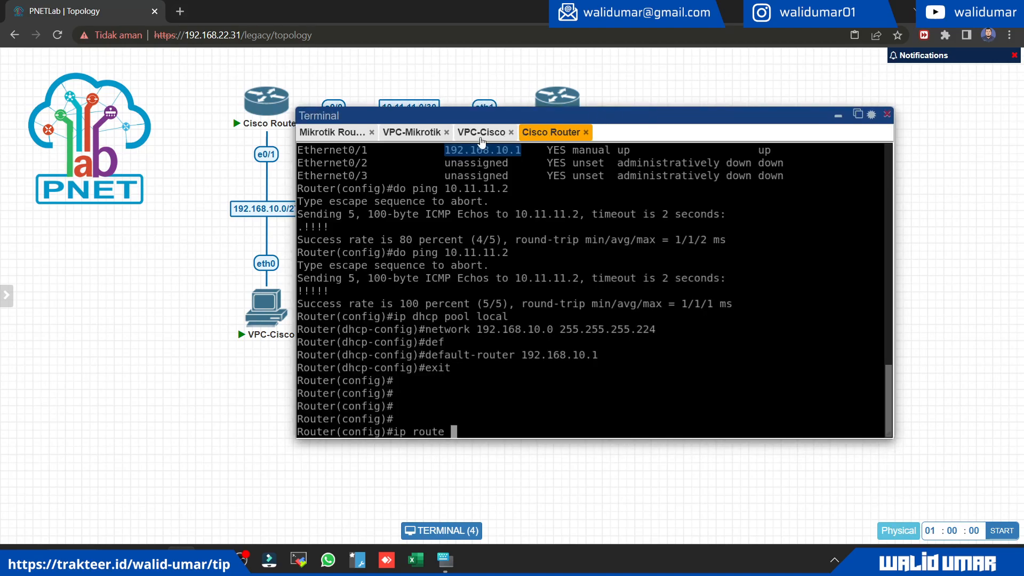
pyautogui.click(328, 132)
pyautogui.scroll(5, 568, 298)
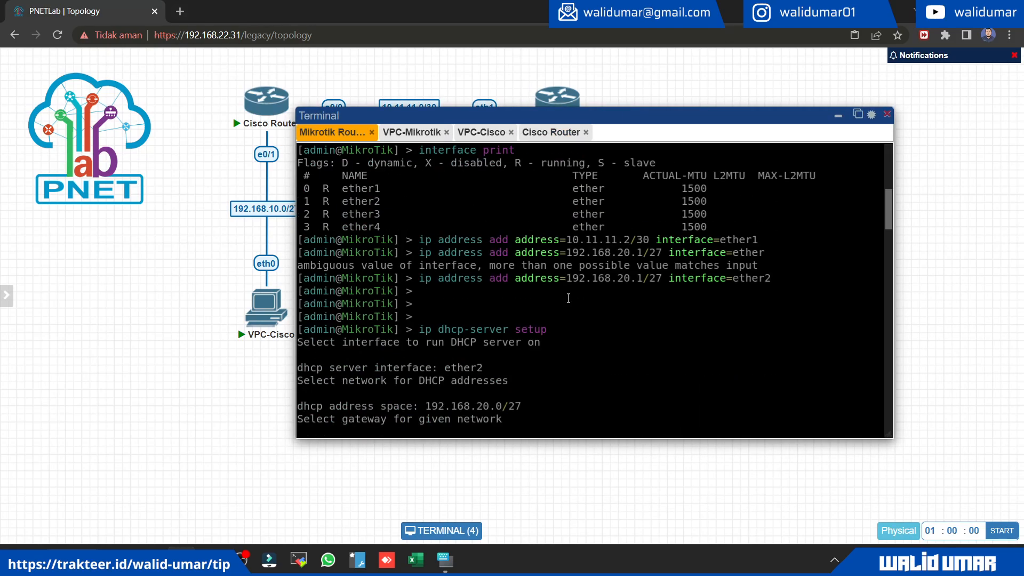
pyautogui.write('ip address print')
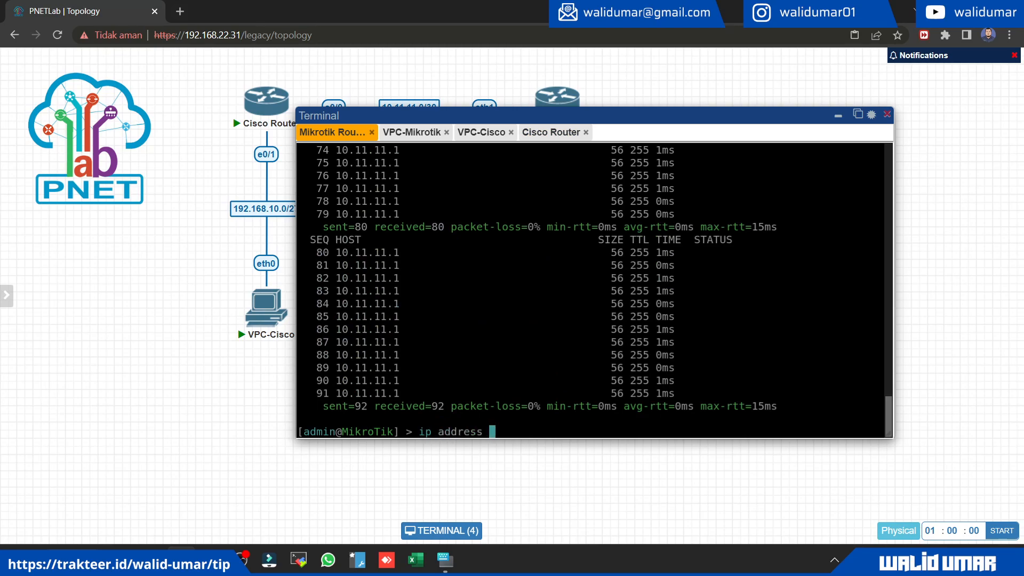
pyautogui.press('Return')
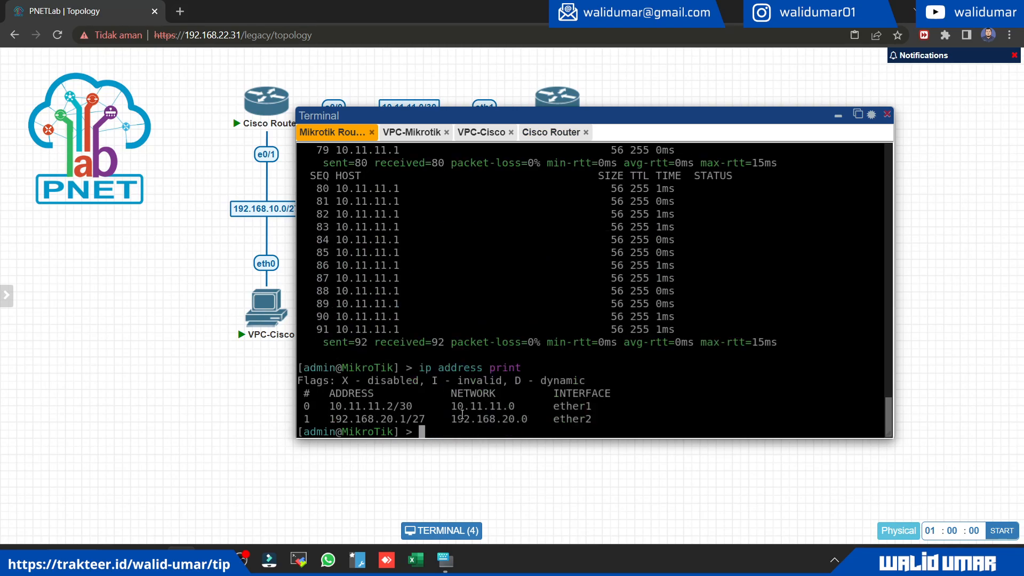
pyautogui.moveTo(452, 419); pyautogui.dragTo(527, 418)
pyautogui.write('192.168.20.0')
# Step: Enter destination network 192.168.20.0 and subnet mask 255.255.255.224 in the Cisco Router's pending ip route command
pyautogui.click(536, 133)
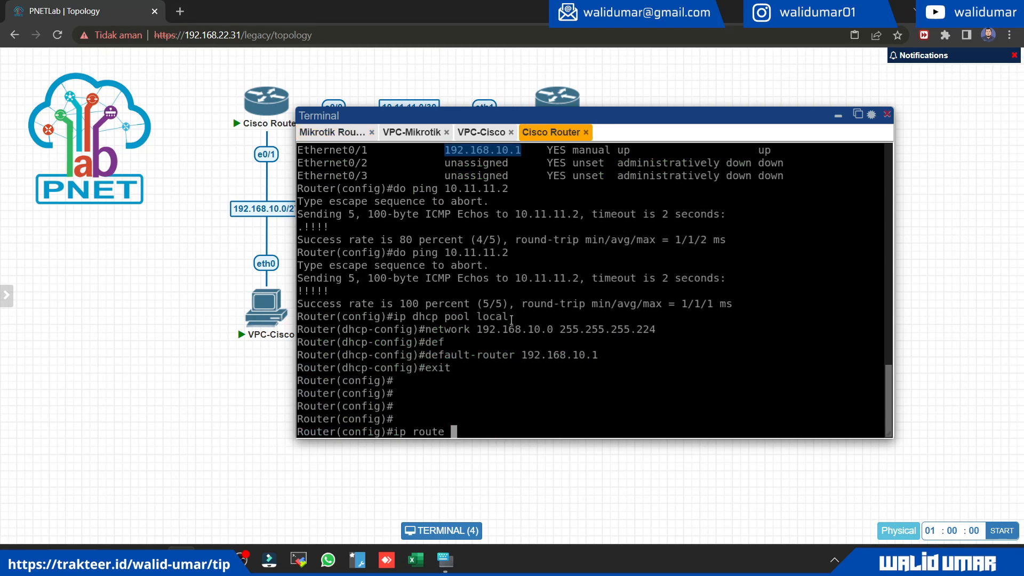
pyautogui.write('192.168.20.0')
pyautogui.write('/')
pyautogui.press('BackSpace')
pyautogui.moveTo(560, 329); pyautogui.dragTo(654, 331)
pyautogui.rightClick(645, 334)
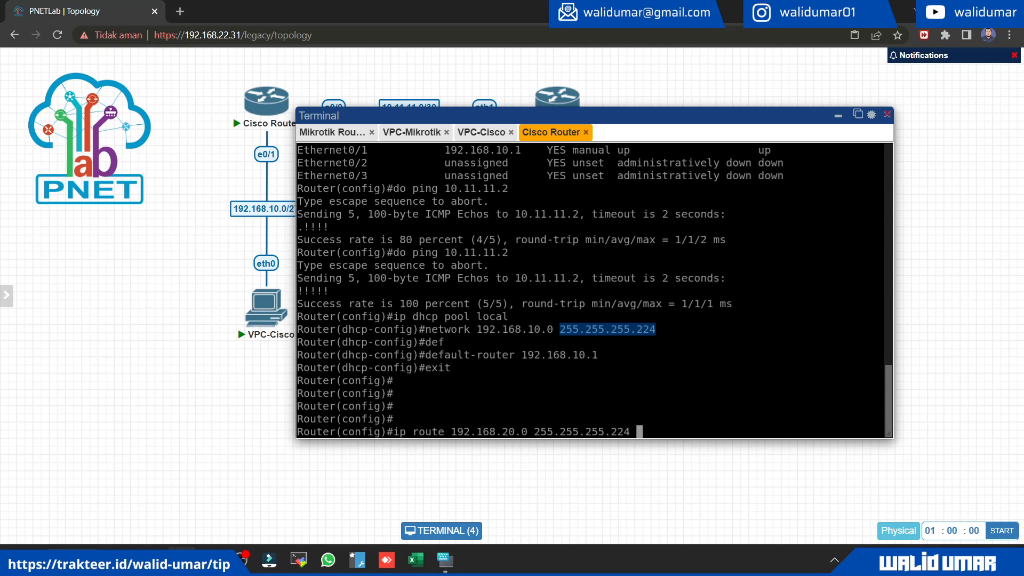
# Step: Check the link between the routers in the topology and complete the Cisco Router's static route with next hop 10.11.11.2
pyautogui.moveTo(447, 115); pyautogui.dragTo(503, 179)
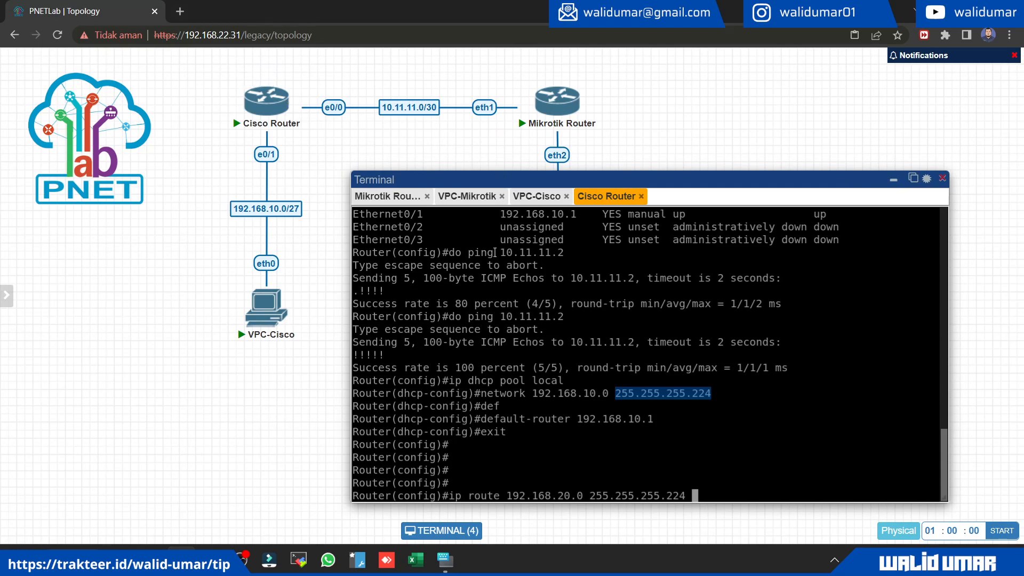
pyautogui.moveTo(509, 186); pyautogui.dragTo(732, 305)
pyautogui.moveTo(467, 255); pyautogui.dragTo(610, 339)
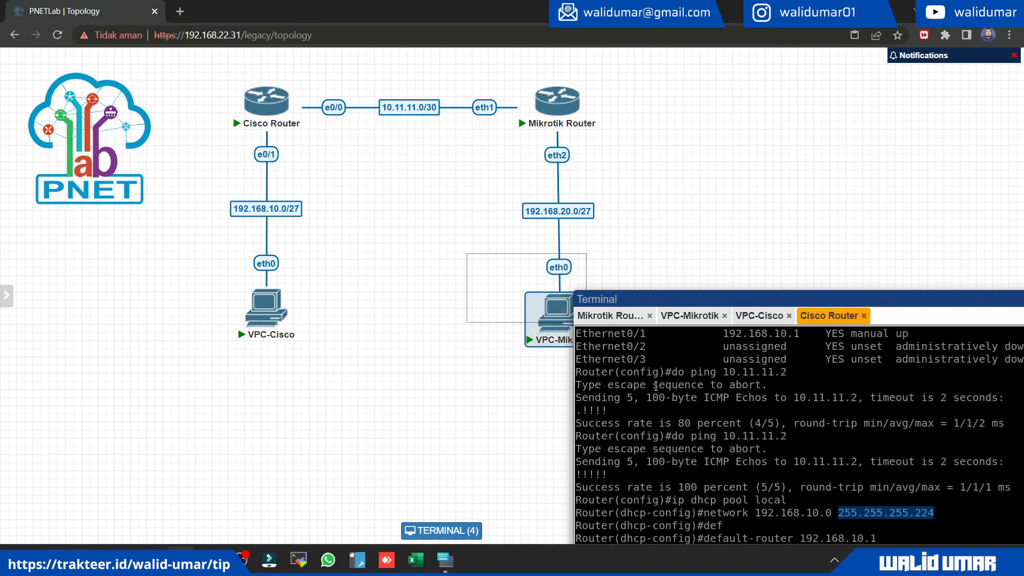
pyautogui.moveTo(460, 144); pyautogui.dragTo(567, 82)
pyautogui.click(443, 179)
pyautogui.moveTo(469, 81); pyautogui.dragTo(504, 159)
pyautogui.moveTo(758, 297); pyautogui.dragTo(481, 171)
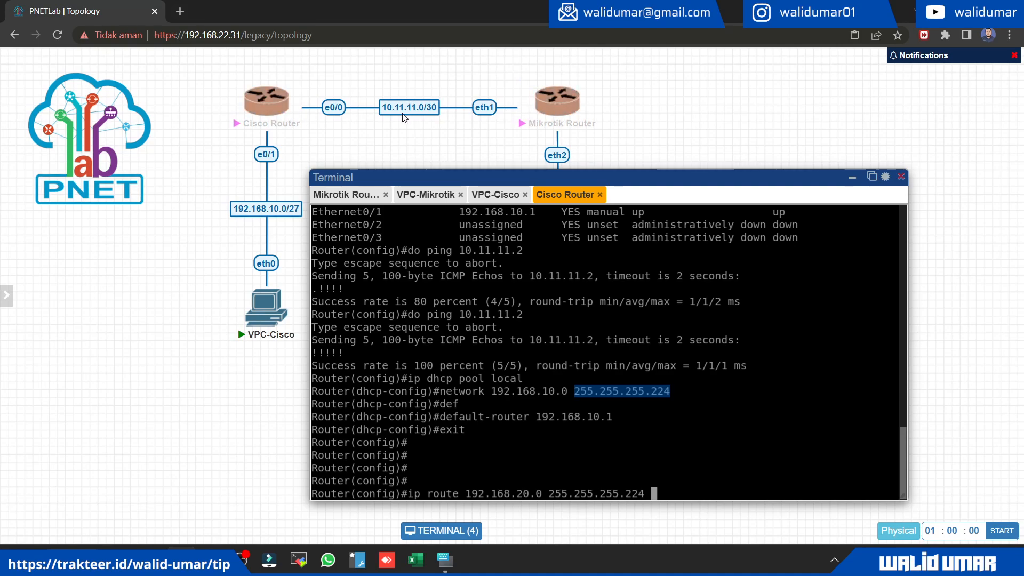
pyautogui.click(706, 447)
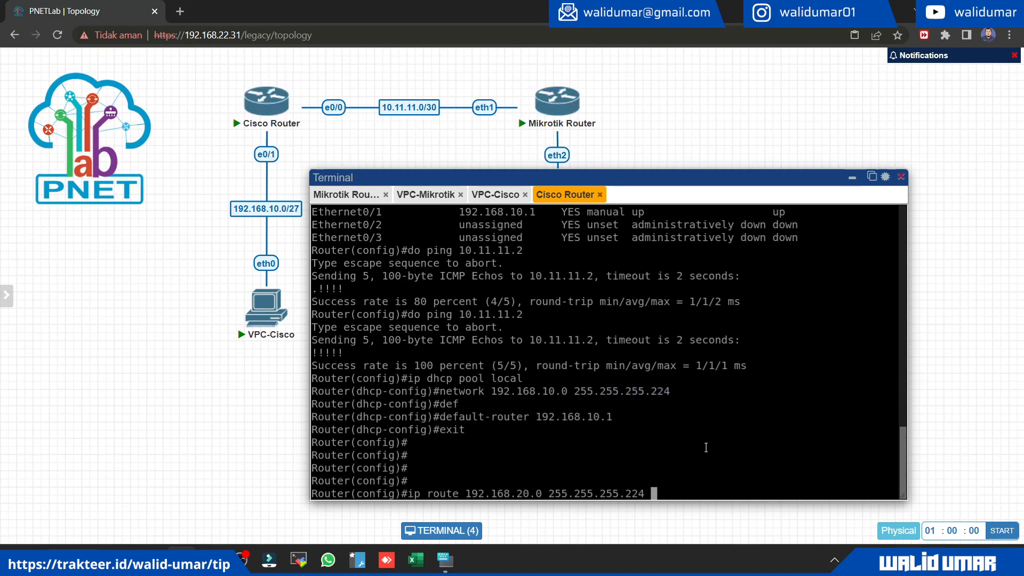
pyautogui.write('10.11.11.2')
pyautogui.press('Return')
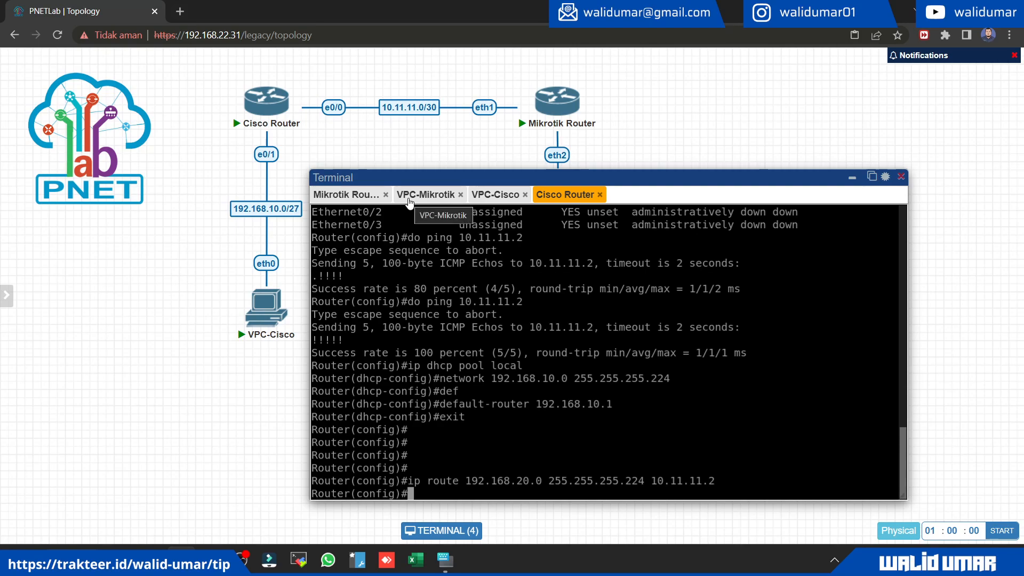
# Step: Repeat the ping to VPC-Cisco at 192.168.10.2 from VPC-Mikrotik's console
pyautogui.click(488, 195)
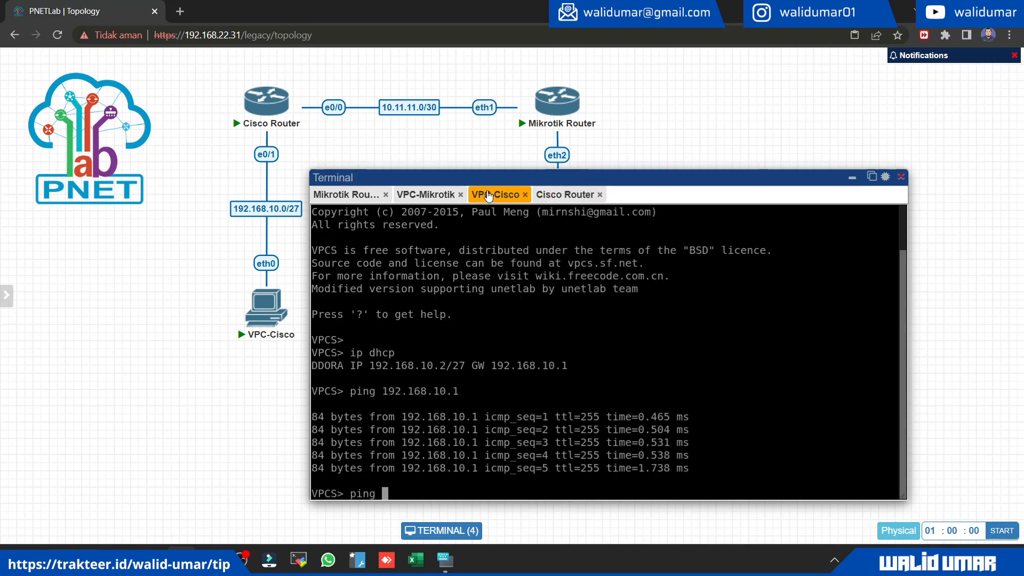
pyautogui.click(416, 193)
pyautogui.press('Up')
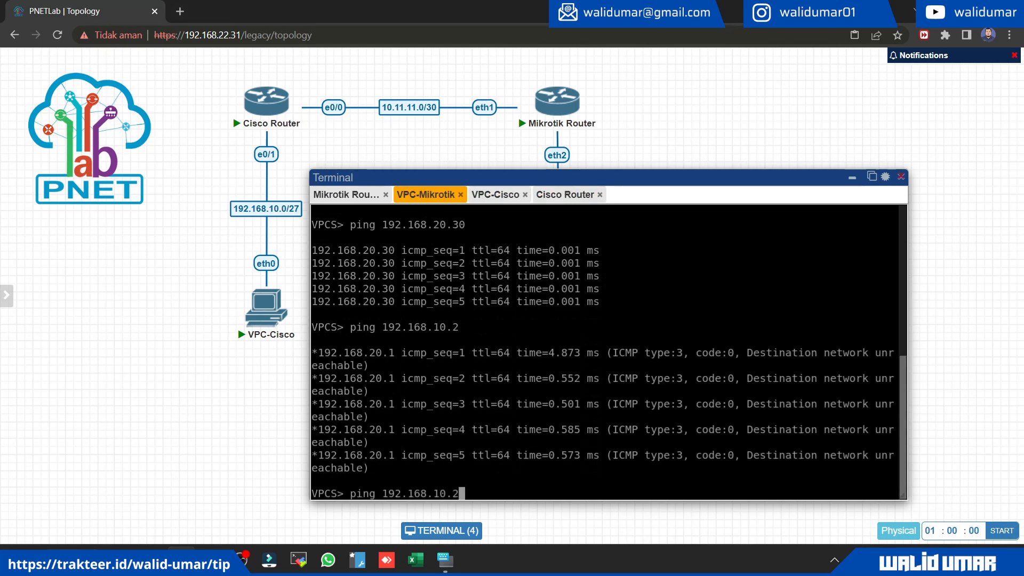
pyautogui.press('Return')
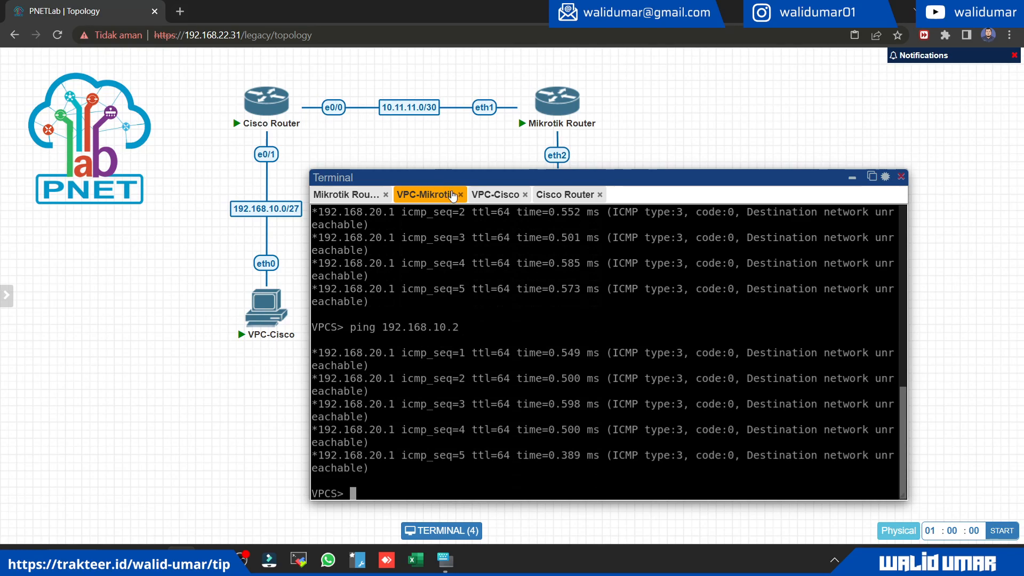
# Step: Review the Cisco Router's new route and copy the Ethernet0/1 address 192.168.10.1 from its interface list
pyautogui.click(552, 203)
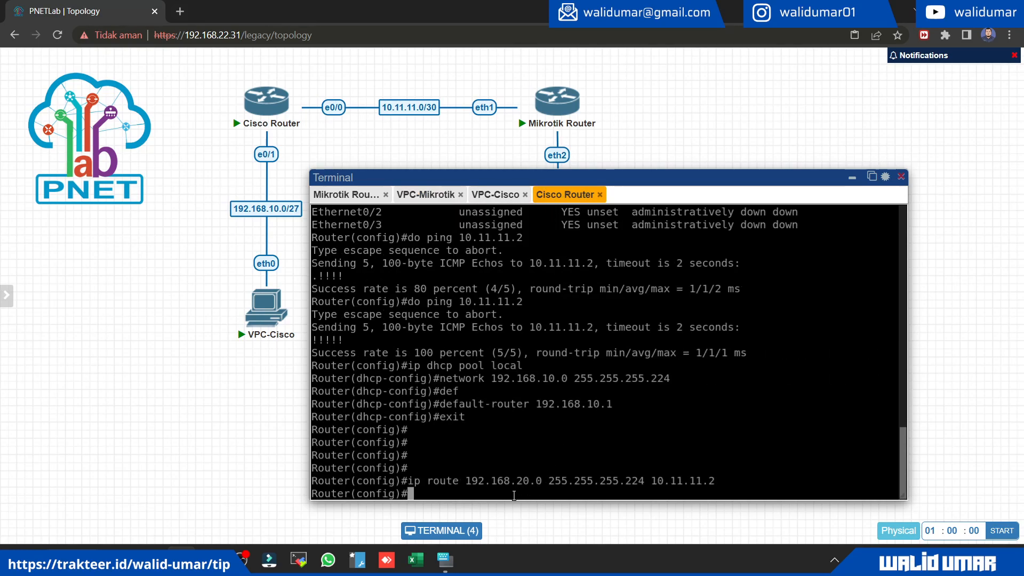
pyautogui.moveTo(419, 483); pyautogui.dragTo(512, 482)
pyautogui.scroll(2, 506, 368)
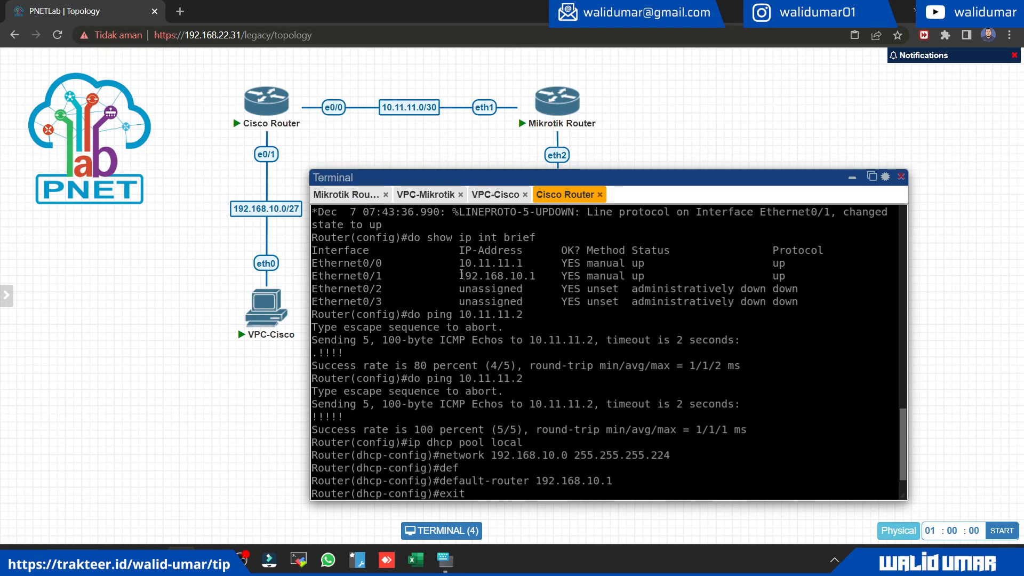
pyautogui.moveTo(460, 275); pyautogui.dragTo(535, 276)
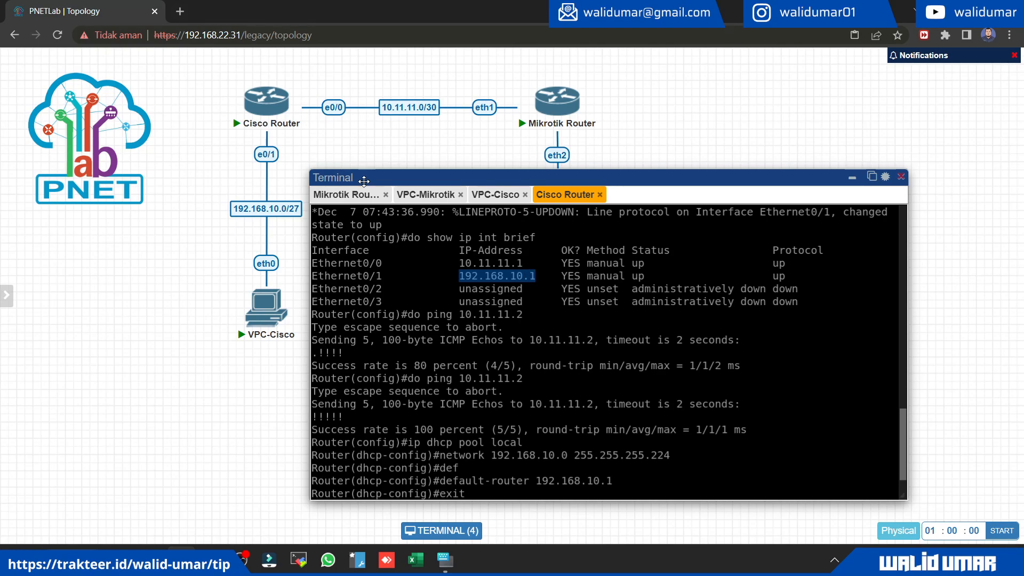
# Step: Clear the stray text at the Mikrotik Router's prompt and begin an ip route add command with the dst-address parameter
pyautogui.click(346, 194)
pyautogui.write('ip route add dst')
pyautogui.press('Tab')
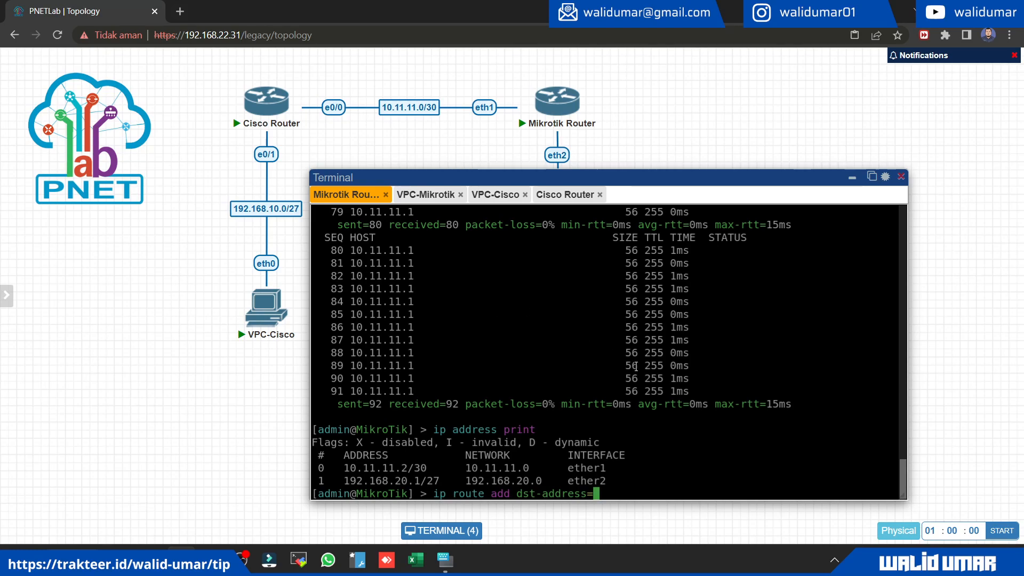
# Step: Add the Mikrotik Router's static route with destination 192.168.10.0/27 and gateway 10.11.11.1
pyautogui.write('192.168.10.1')
pyautogui.press('BackSpace')
pyautogui.write('0/')
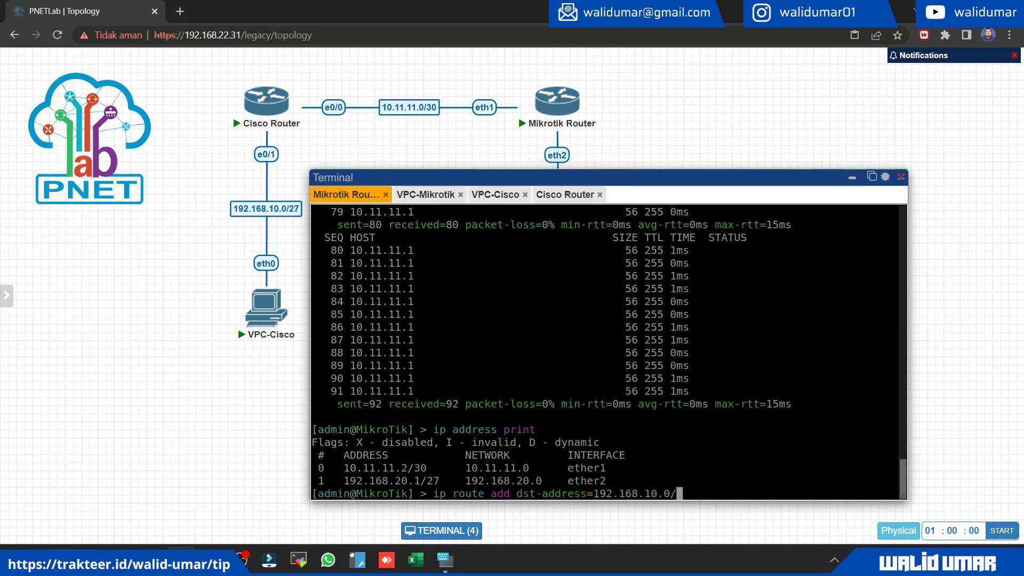
pyautogui.write('27 gateway=')
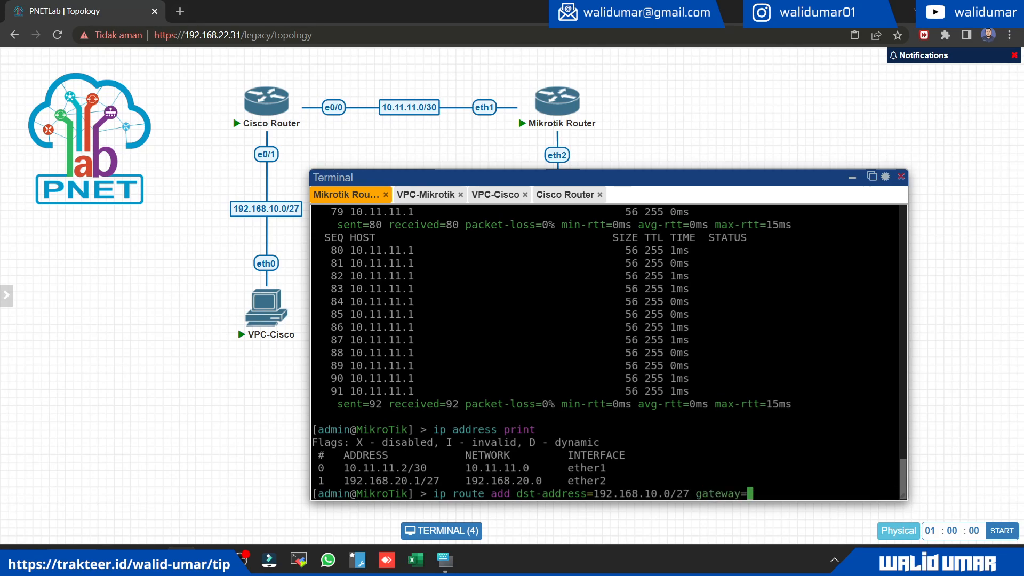
pyautogui.write('10')
pyautogui.write('.11.11')
pyautogui.write('.1')
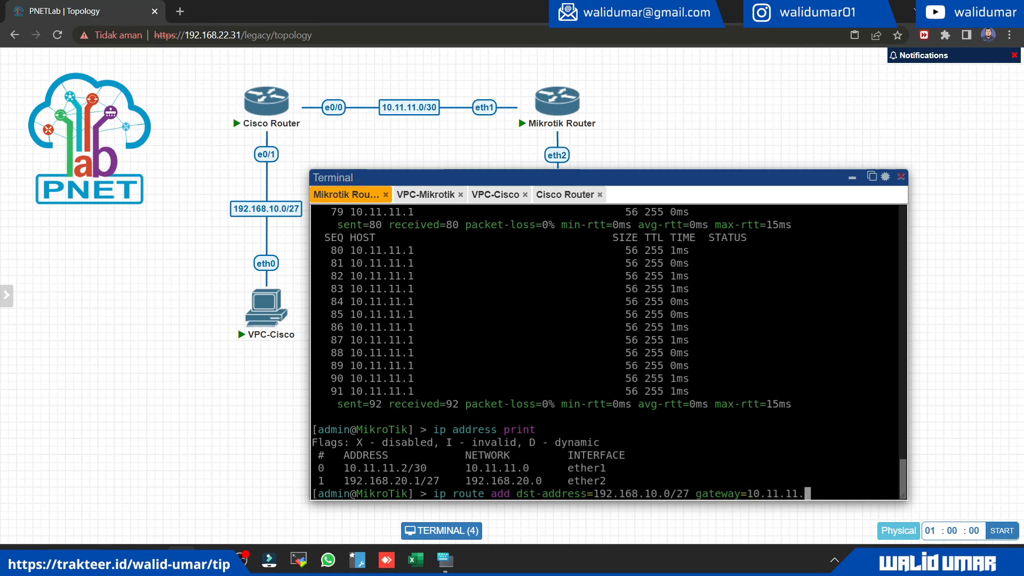
pyautogui.press('Return')
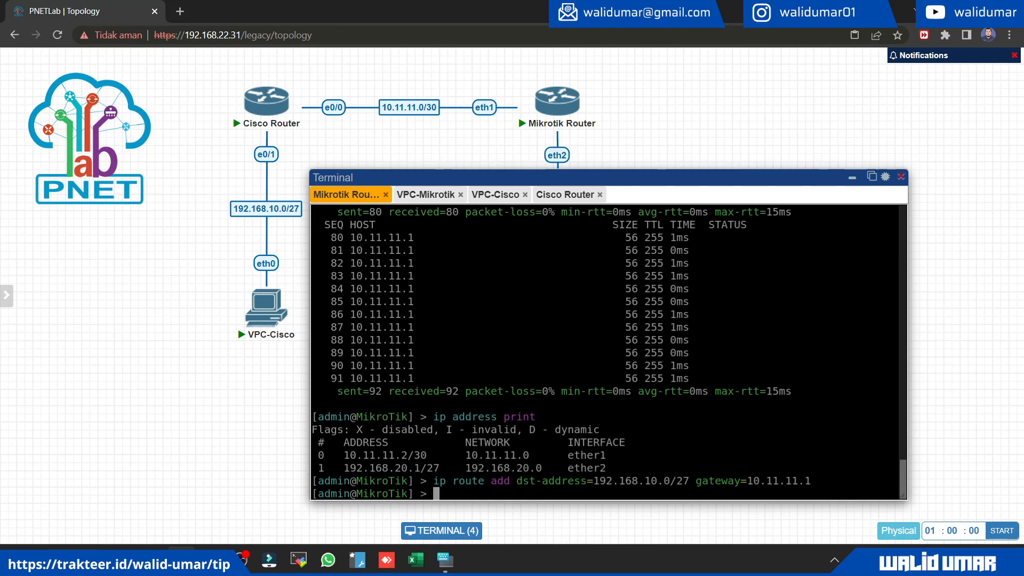
# Step: Print the Mikrotik Router's routing table with ip route print
pyautogui.write('ip route print')
pyautogui.press('Return')
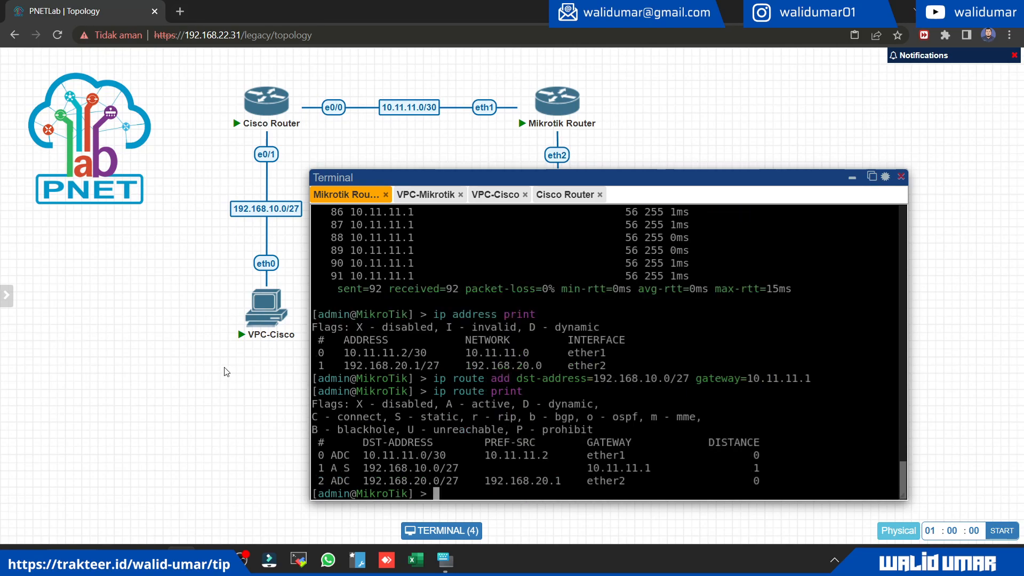
# Step: Examine the static route to 192.168.10.0/27 in the printed table, comparing its flags with the legend and checking its gateway
pyautogui.moveTo(334, 468); pyautogui.dragTo(773, 463)
pyautogui.click(657, 467)
pyautogui.moveTo(440, 400); pyautogui.dragTo(509, 403)
pyautogui.click(379, 467)
pyautogui.moveTo(319, 468); pyautogui.dragTo(768, 468)
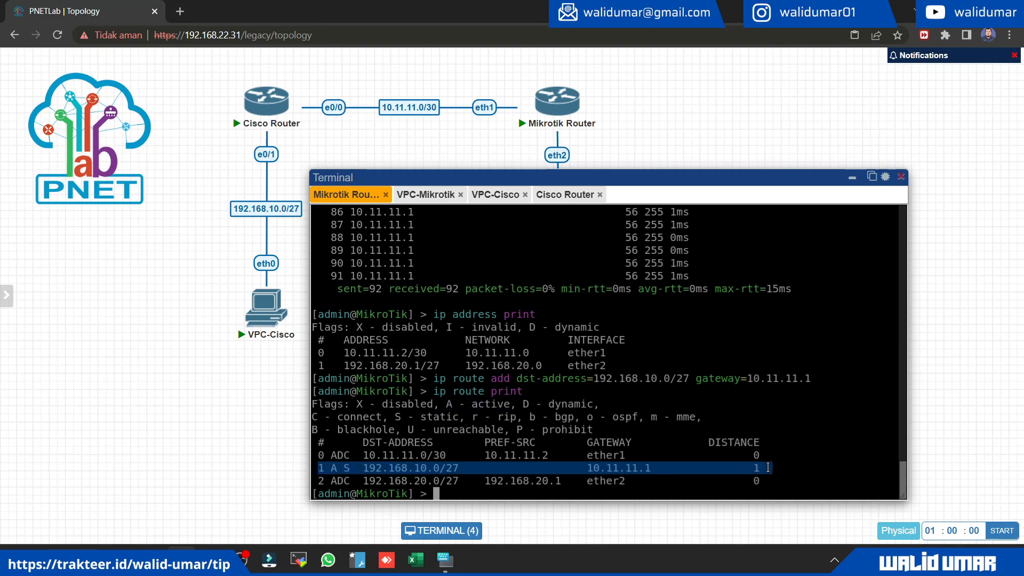
pyautogui.click(358, 491)
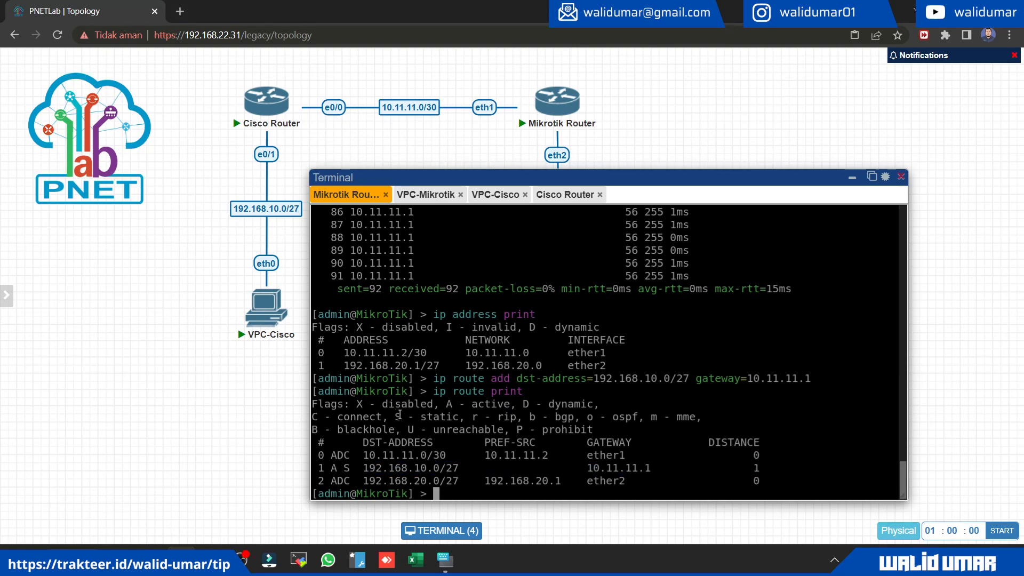
pyautogui.moveTo(395, 414); pyautogui.dragTo(464, 417)
pyautogui.click(424, 456)
pyautogui.moveTo(364, 470); pyautogui.dragTo(460, 469)
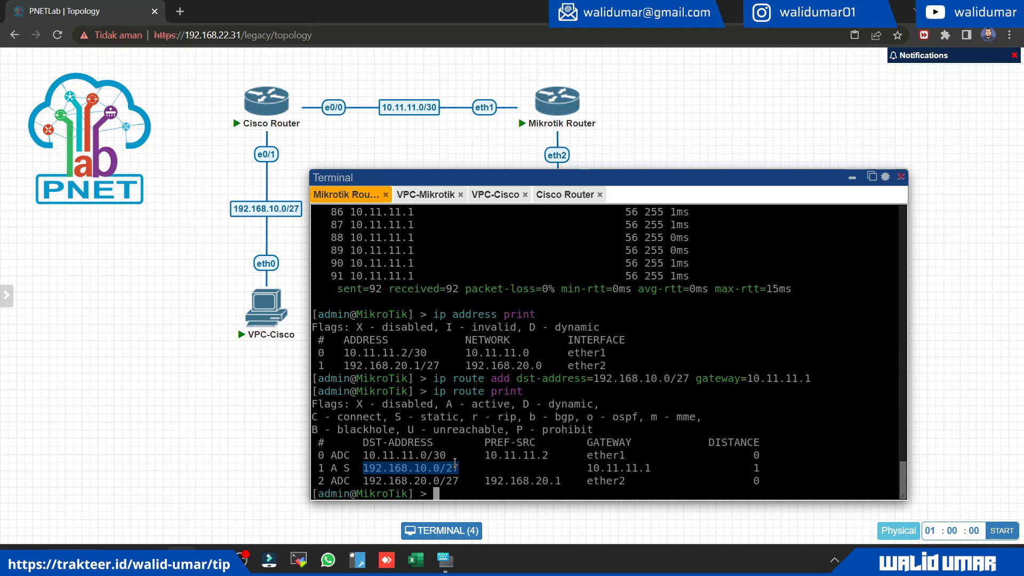
pyautogui.click(443, 466)
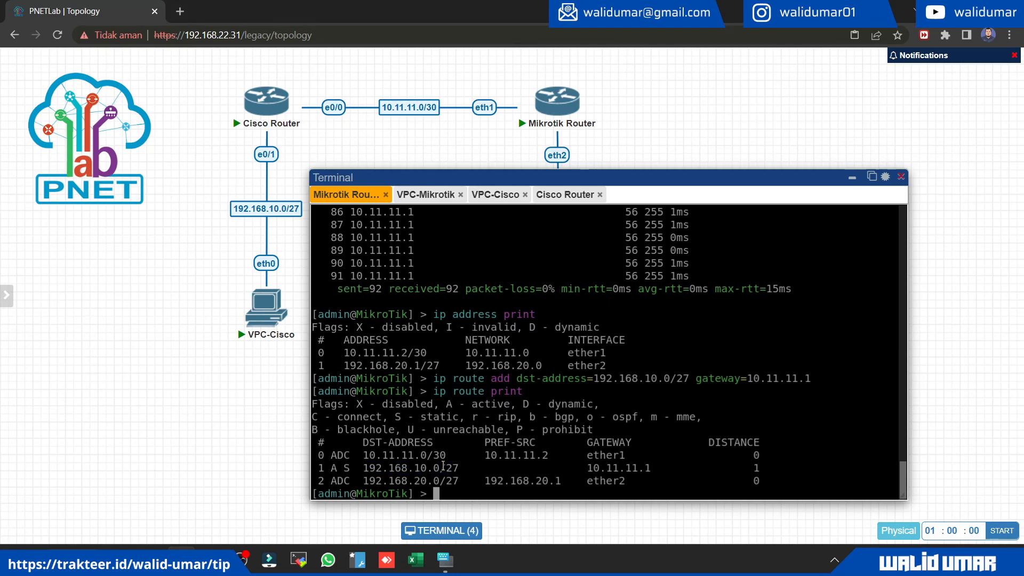
pyautogui.moveTo(591, 468); pyautogui.dragTo(647, 469)
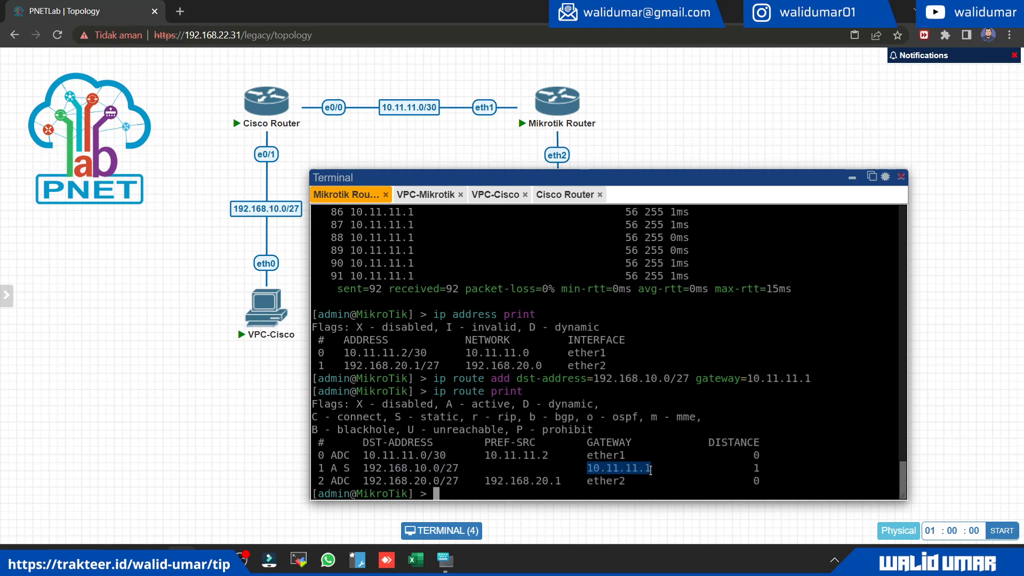
# Step: Switch to the Cisco Router's console and clear the stray address text at its configuration prompt
pyautogui.click(501, 195)
pyautogui.click(549, 195)
pyautogui.click(529, 314)
pyautogui.press('BackSpace')
pyautogui.press('BackSpace')
pyautogui.press('BackSpace')
pyautogui.press('BackSpace')
pyautogui.press('BackSpace')
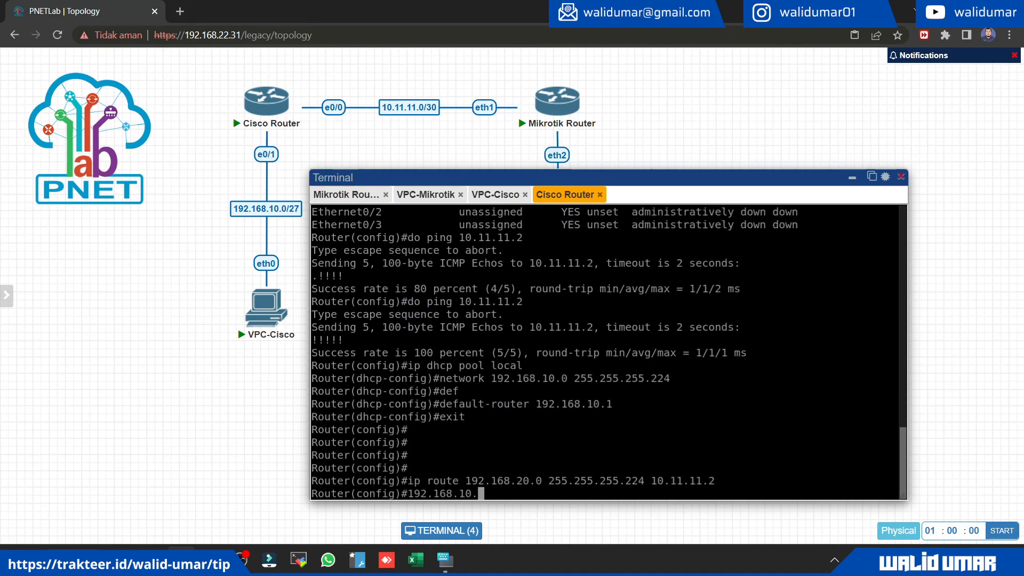
pyautogui.press('BackSpace')
pyautogui.press('BackSpace')
pyautogui.press('BackSpace')
pyautogui.press('BackSpace')
pyautogui.press('BackSpace')
pyautogui.press('BackSpace')
pyautogui.press('BackSpace')
# Step: Show the Cisco Router's routing table with do show ip route and check the static route to 192.168.20.0 and its next hop
pyautogui.write('do ')
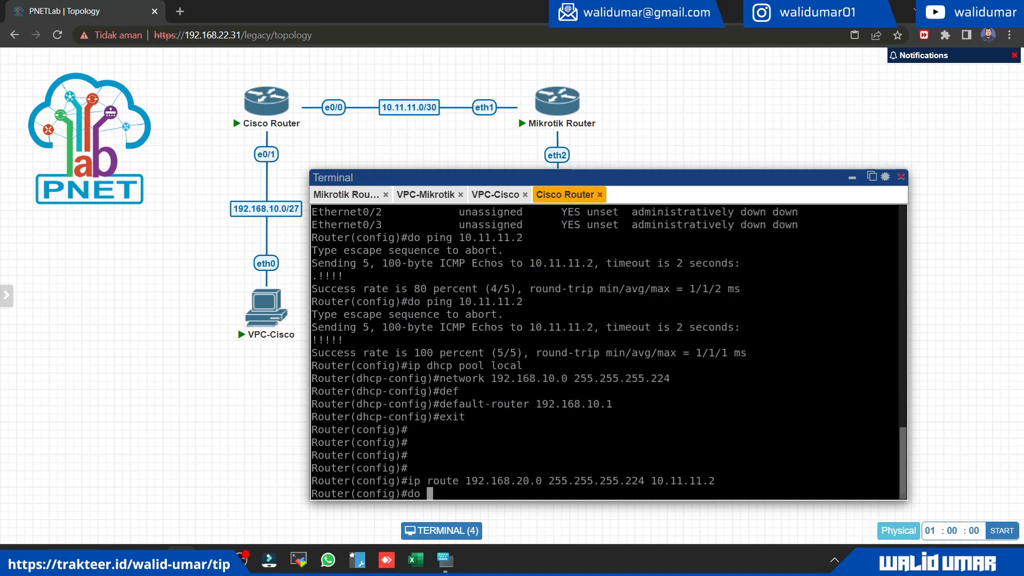
pyautogui.write('show ip route')
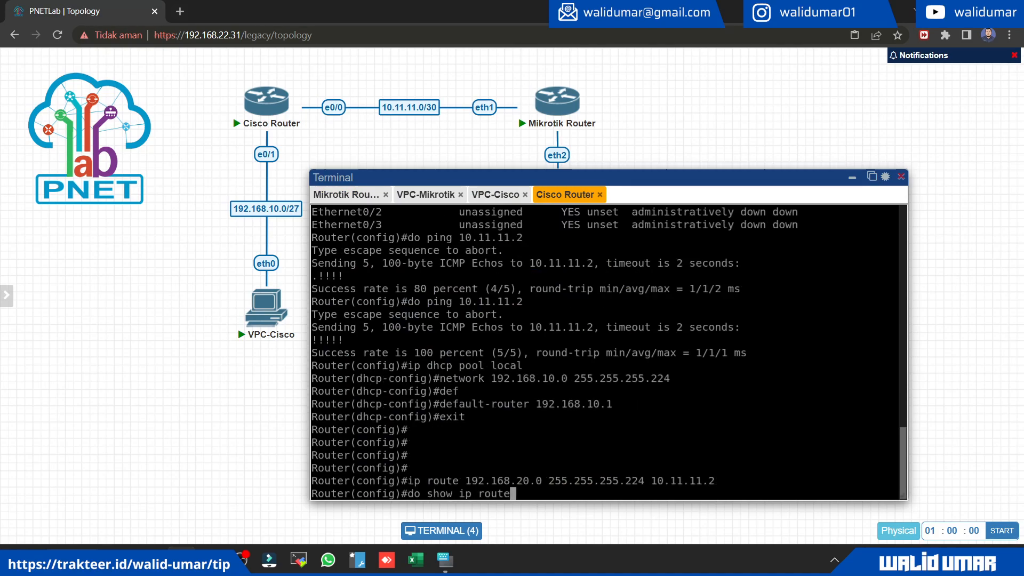
pyautogui.press('Return')
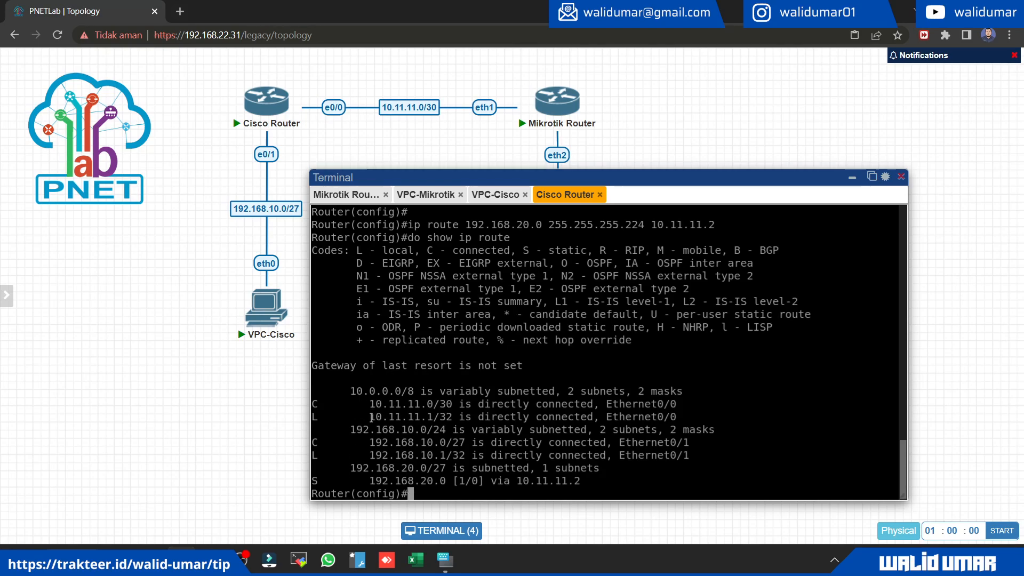
pyautogui.moveTo(372, 480); pyautogui.dragTo(426, 468)
pyautogui.moveTo(518, 479); pyautogui.dragTo(584, 476)
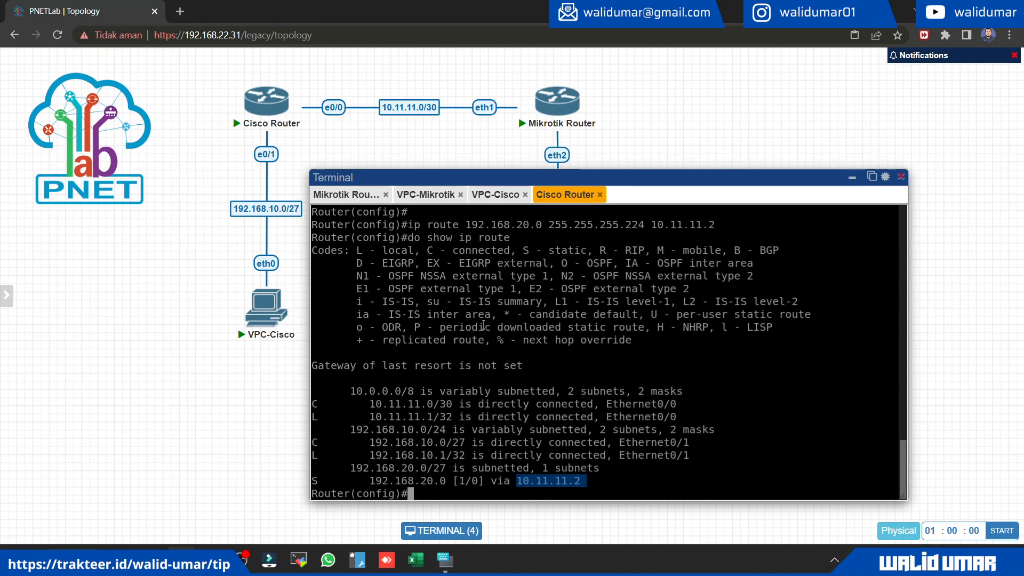
# Step: Ping 192.168.10.2 from VPC-Mikrotik to test the connection to VPC-Cisco
pyautogui.click(440, 201)
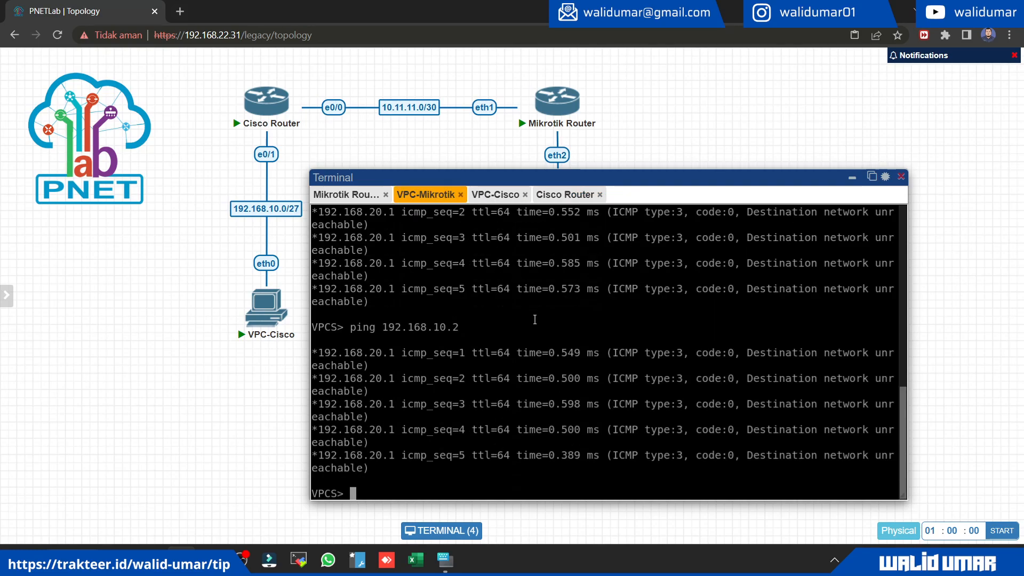
pyautogui.press('Up')
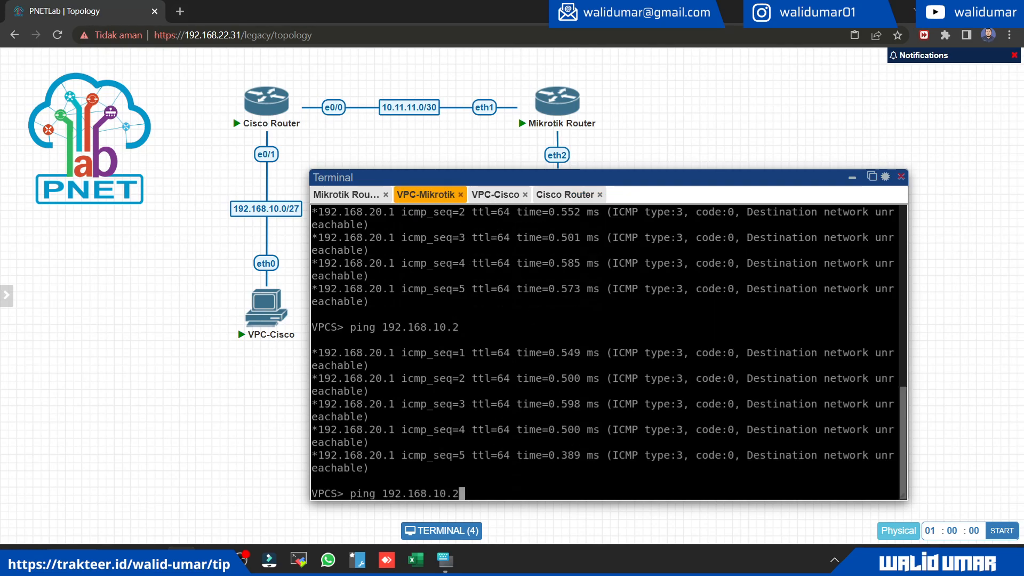
pyautogui.press('Return')
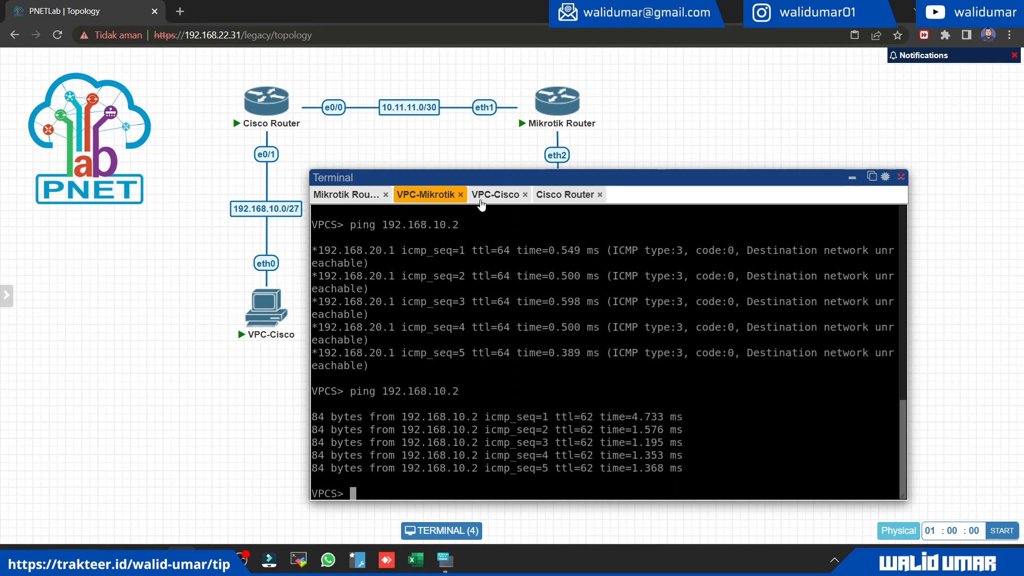
# Step: Start a continuous ping from VPC-Mikrotik to 192.168.10.2 with the -t option
pyautogui.press('Up')
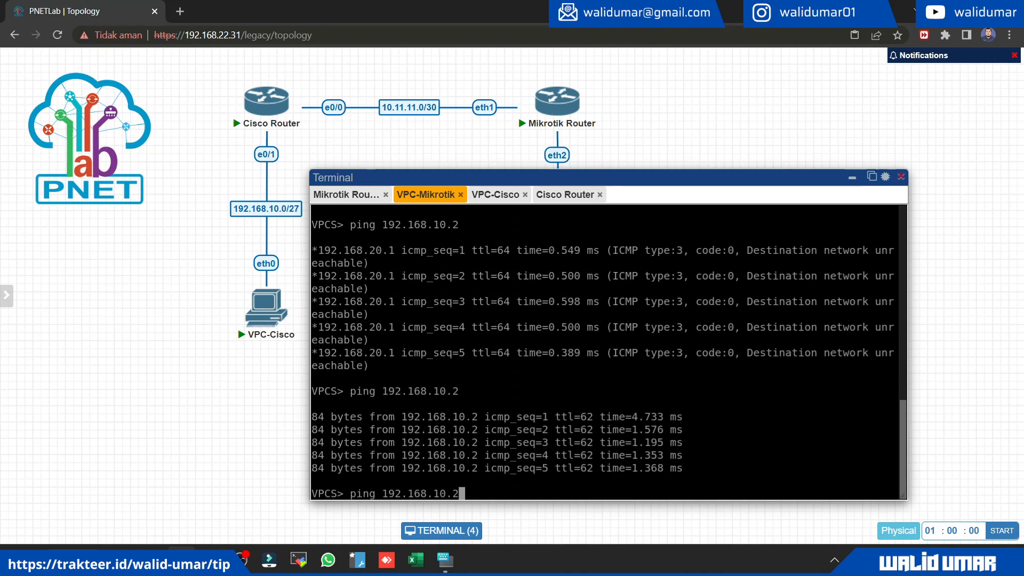
pyautogui.write('-t')
pyautogui.press('Return')
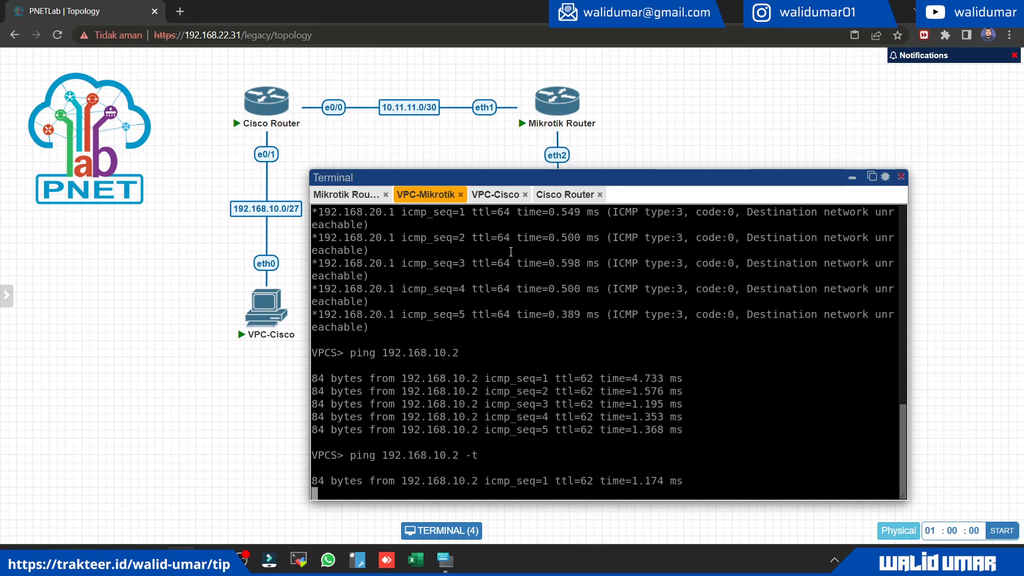
# Step: Ping 192.168.20.30 from VPC-Cisco to test the connection to VPC-Mikrotik
pyautogui.click(495, 194)
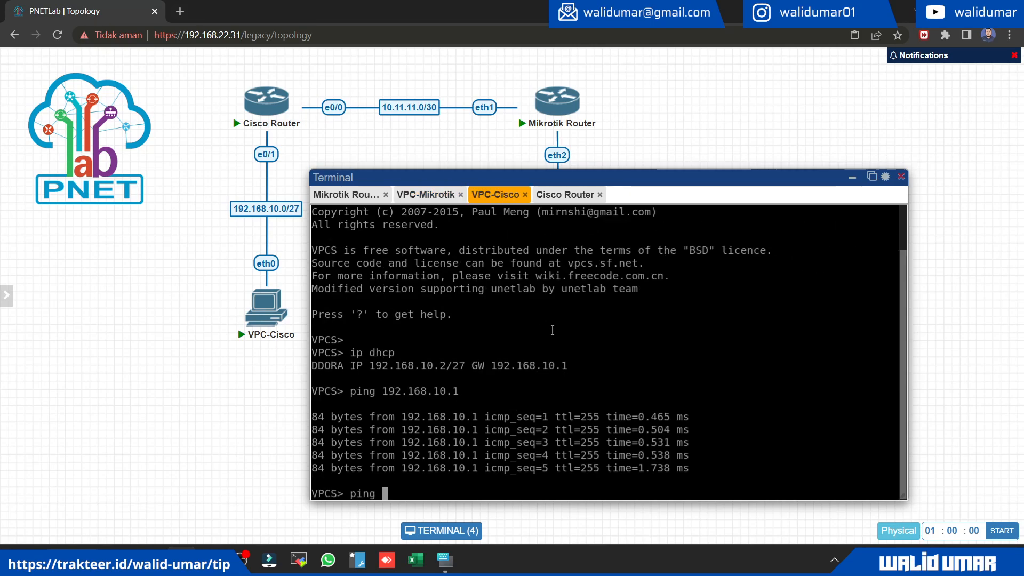
pyautogui.write('ping')
pyautogui.press('Up')
pyautogui.press('Left')
pyautogui.press('Left')
pyautogui.press('Left')
pyautogui.press('BackSpace')
pyautogui.write('2')
pyautogui.press('Right')
pyautogui.press('Right')
pyautogui.press('Delete')
pyautogui.write('30')
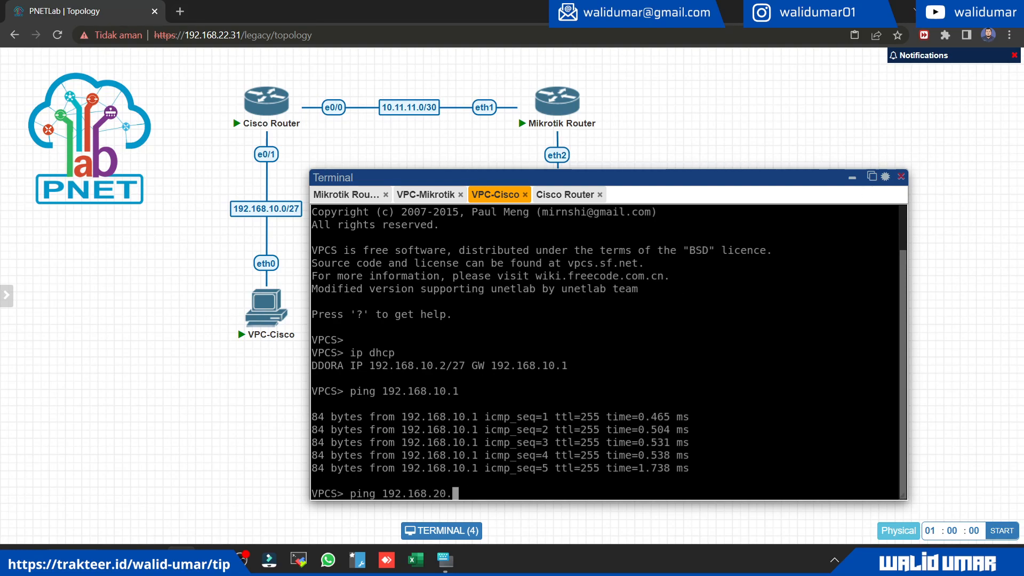
pyautogui.press('Return')
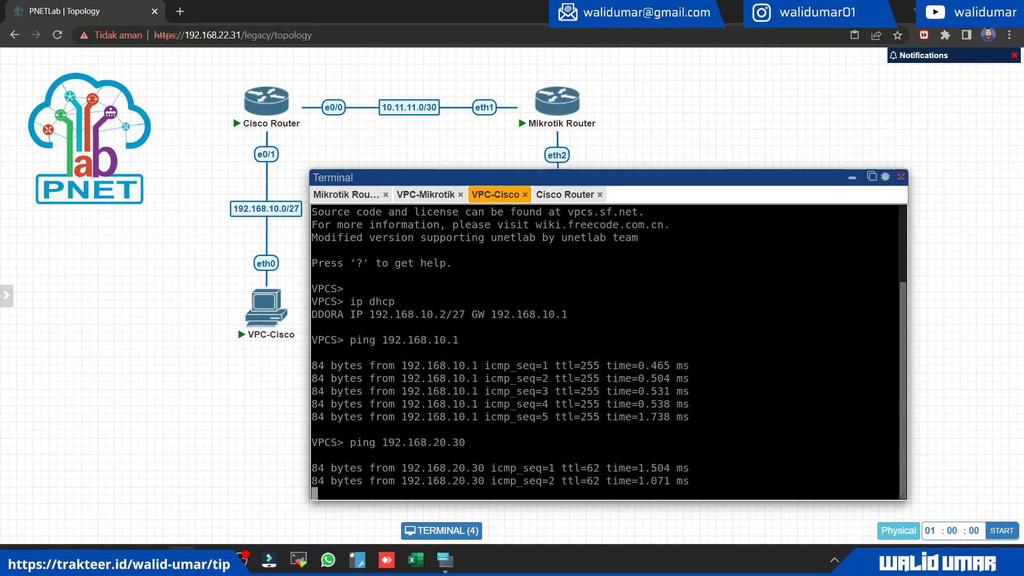
# Step: Interrupt the ping on VPC-Cisco and restart it as a continuous ping to 192.168.20.30 with the -t option
pyautogui.hotkey('ctrl', 'c')
pyautogui.press('Up')
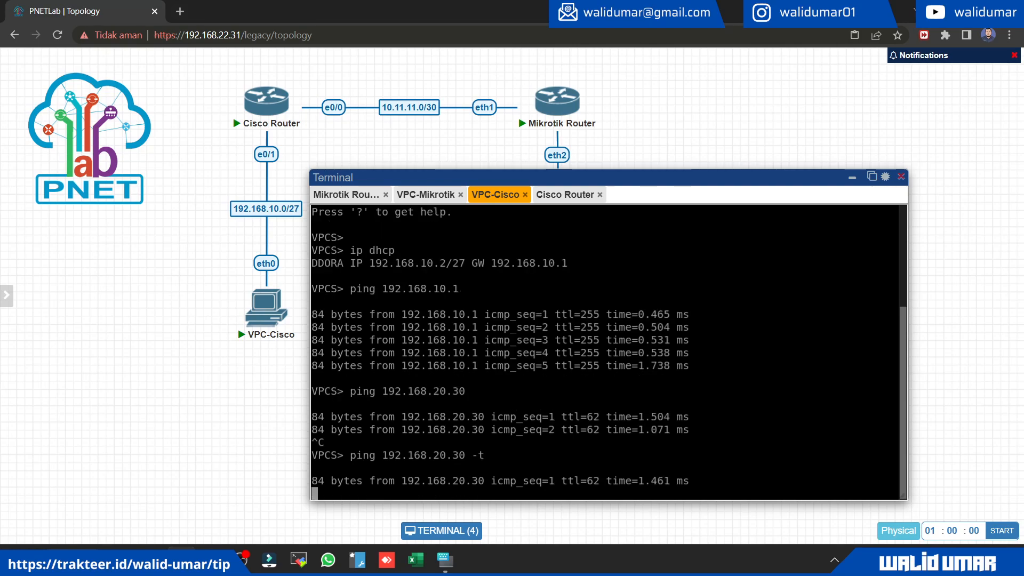
# Step: Reposition the Terminal window below the two routers so that the link between them is uncovered
pyautogui.moveTo(436, 176); pyautogui.dragTo(551, 150)
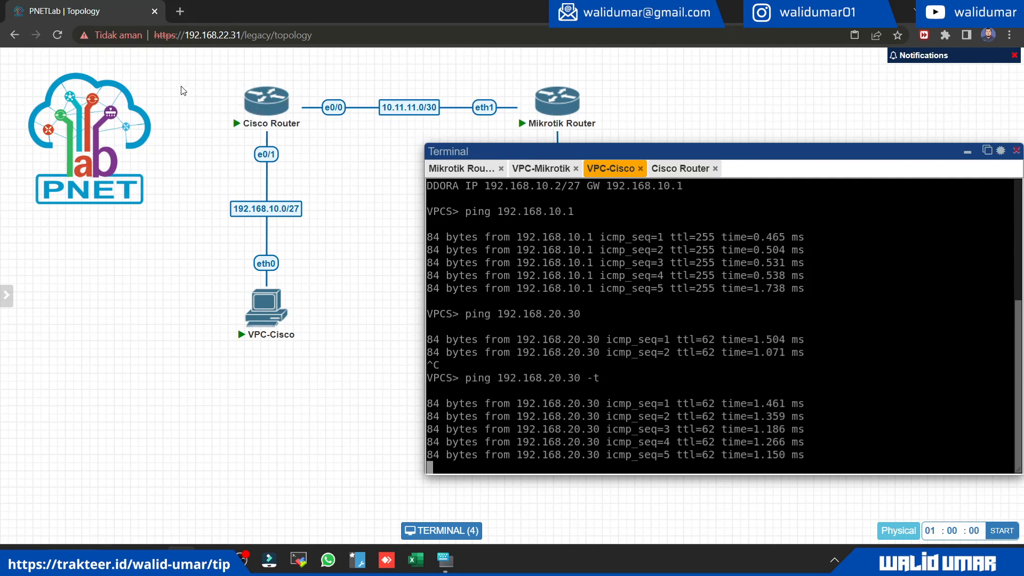
pyautogui.moveTo(174, 72); pyautogui.dragTo(418, 179)
pyautogui.moveTo(499, 332); pyautogui.dragTo(381, 348)
pyautogui.click(382, 346)
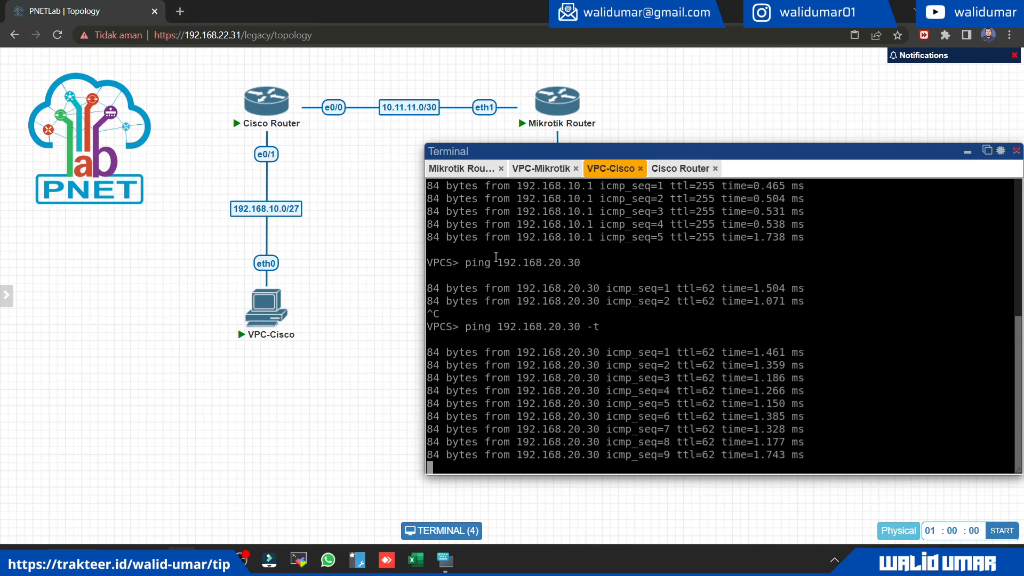
pyautogui.moveTo(539, 151); pyautogui.dragTo(439, 197)
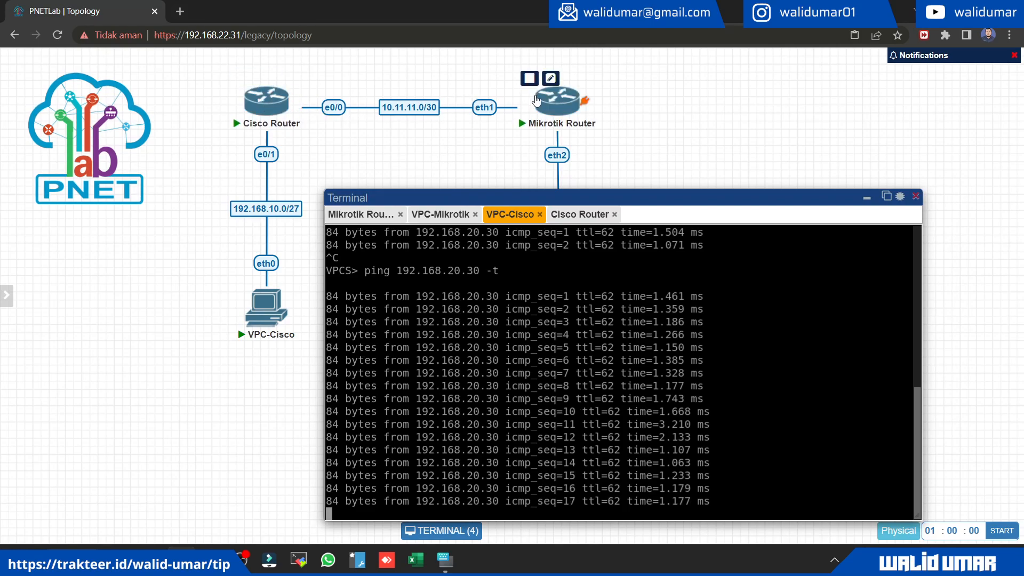
# Step: Try to start a packet capture on the Cisco Router's e0/0 interface
pyautogui.rightClick(267, 99)
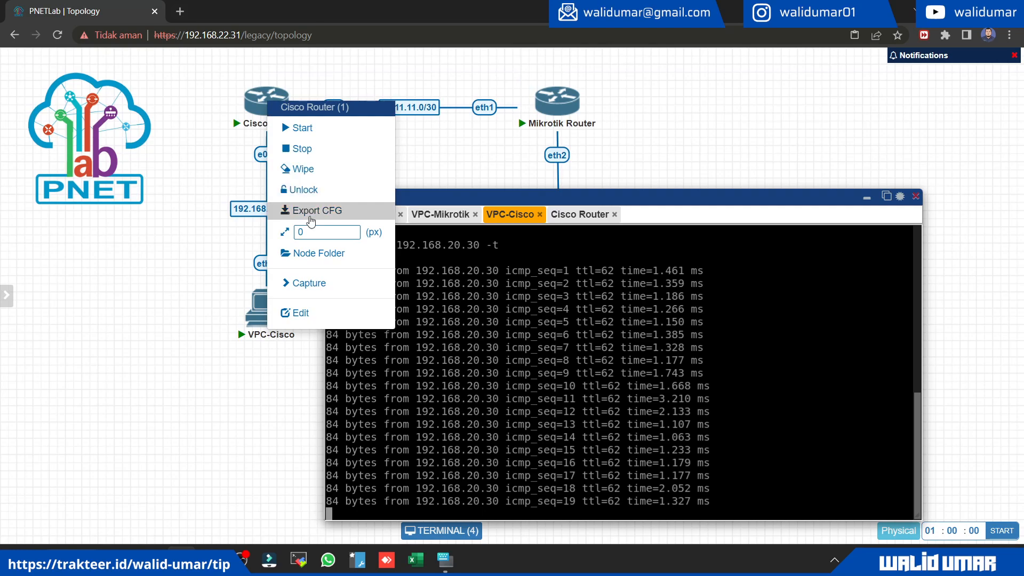
pyautogui.click(326, 283)
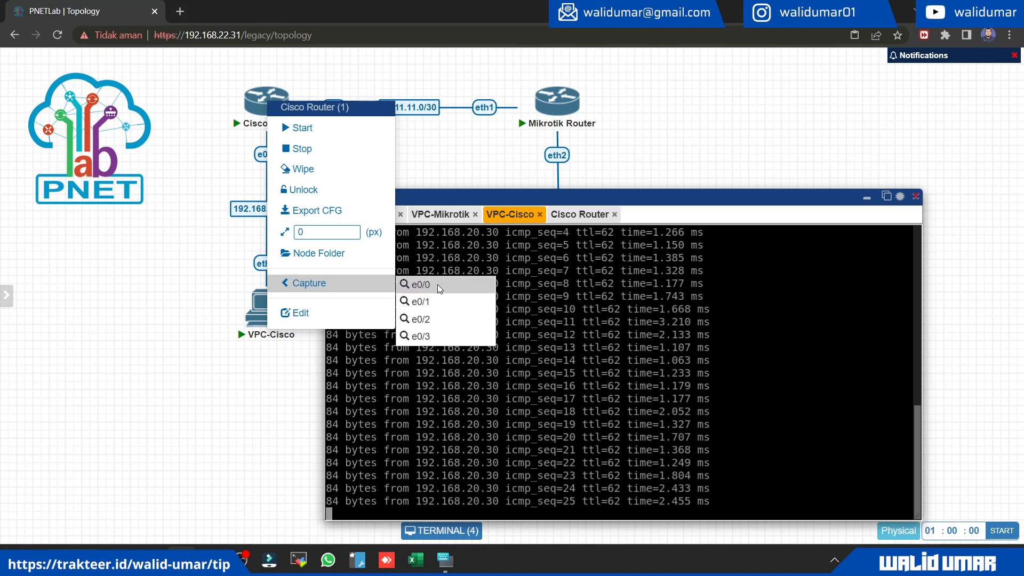
pyautogui.click(444, 288)
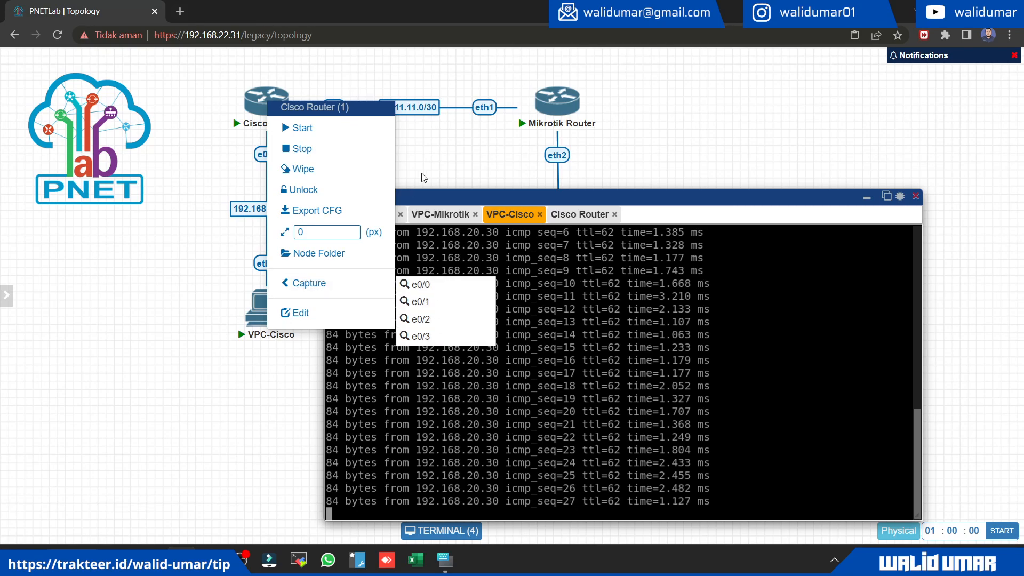
pyautogui.moveTo(321, 83); pyautogui.dragTo(366, 133)
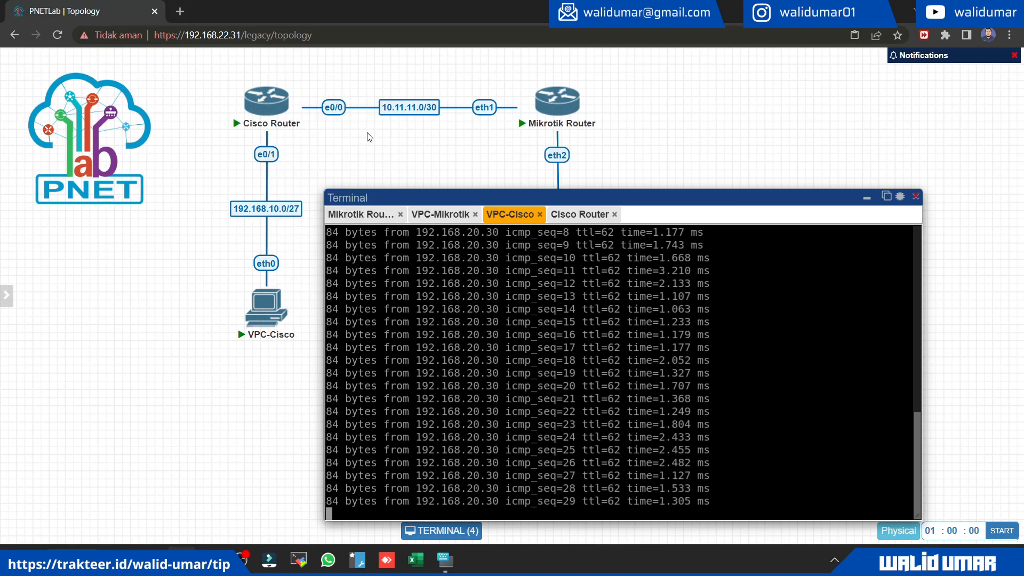
# Step: Open a Wireshark capture session for interface e0/0 of the Cisco Router
pyautogui.rightClick(257, 104)
pyautogui.moveTo(320, 295)
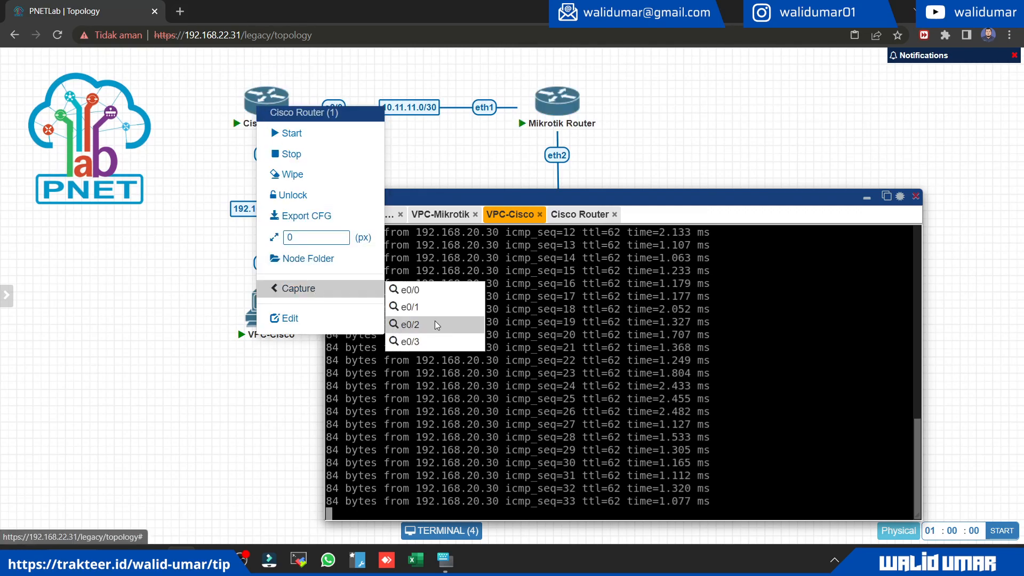
pyautogui.click(405, 292)
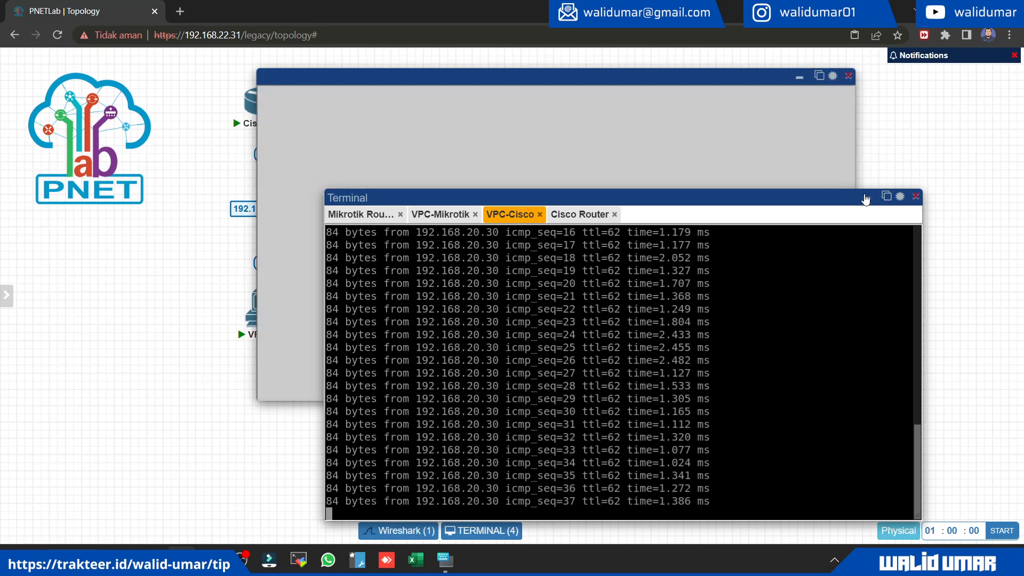
# Step: Minimize the Terminal window and move the Cisco Router e0/0 capture window below the link between the routers
pyautogui.click(867, 198)
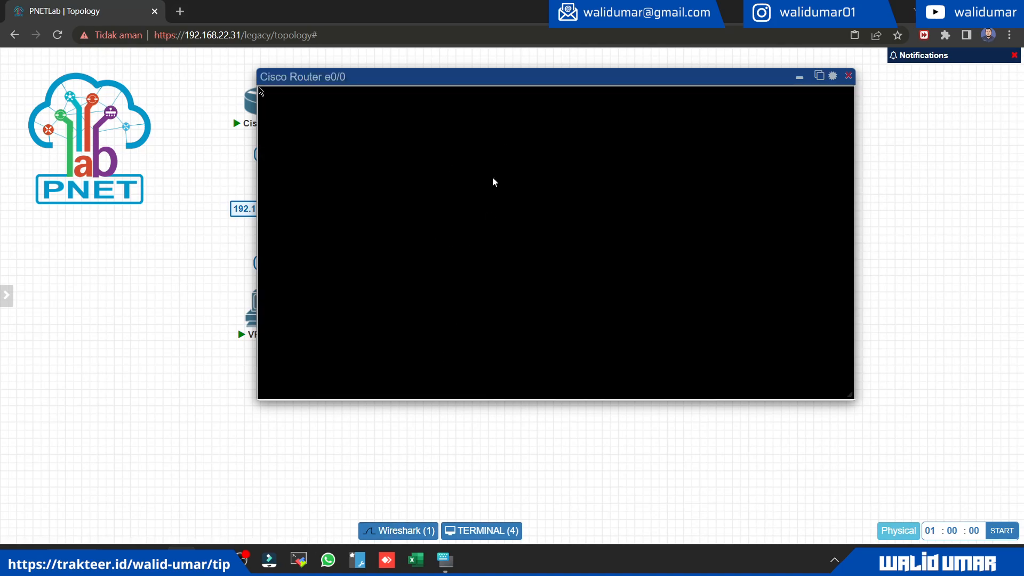
pyautogui.moveTo(342, 83); pyautogui.dragTo(413, 142)
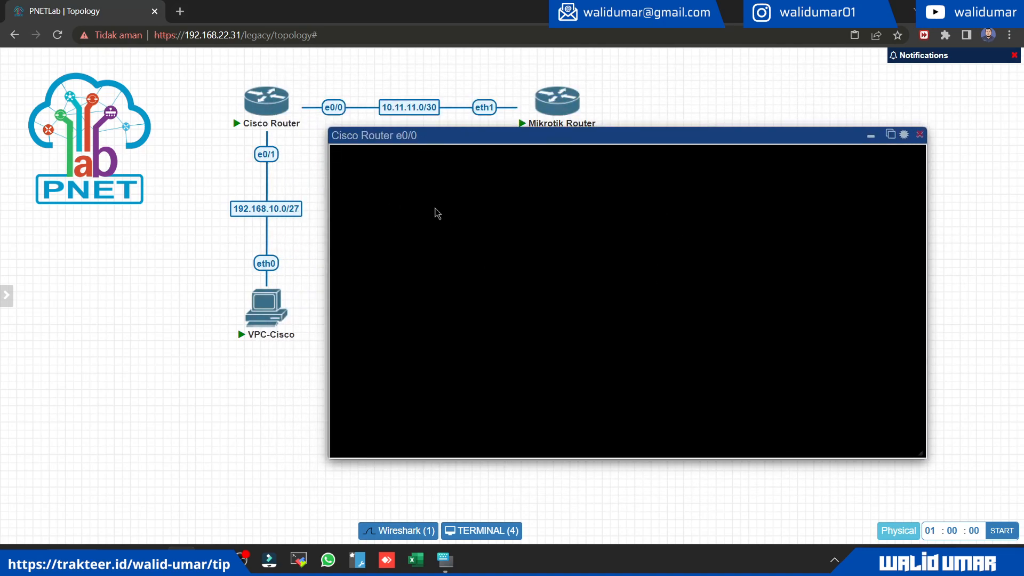
pyautogui.moveTo(424, 139)
pyautogui.mouseDown()
pyautogui.moveTo(415, 158)
pyautogui.moveTo(428, 158)
pyautogui.mouseUp()
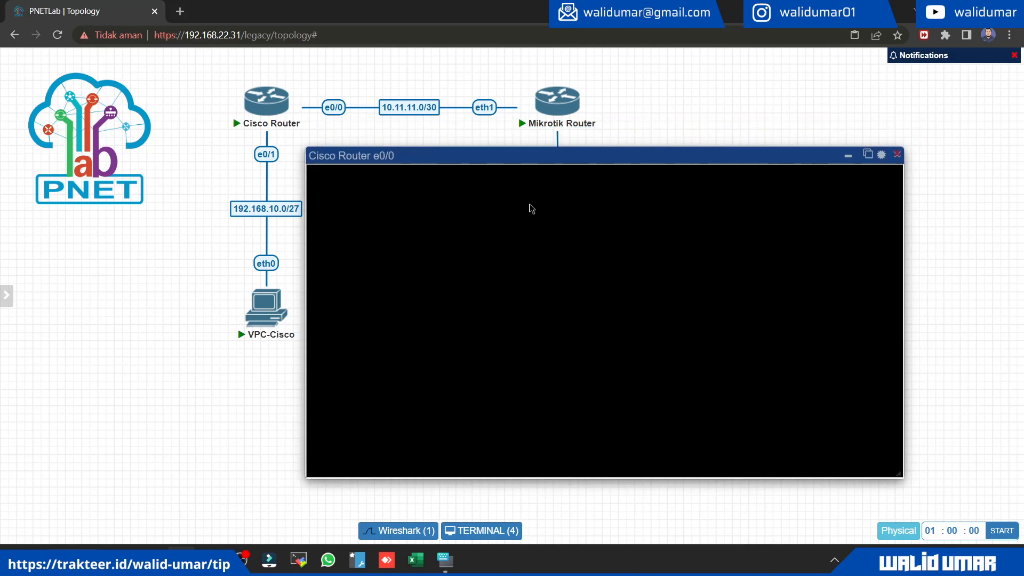
# Step: Close the blank Cisco Router e0/0 capture window and end its Wireshark session
pyautogui.click(896, 157)
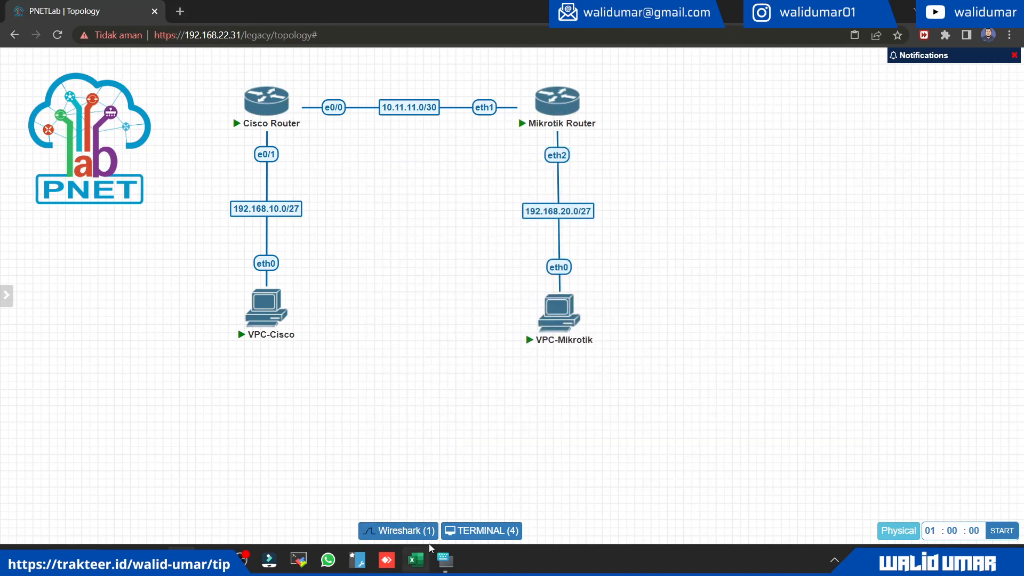
pyautogui.click(414, 530)
pyautogui.click(798, 224)
# Step: Restart the Cisco Router's e0/0 packet capture in a window below the routers and select the first captured ping packet
pyautogui.rightClick(269, 113)
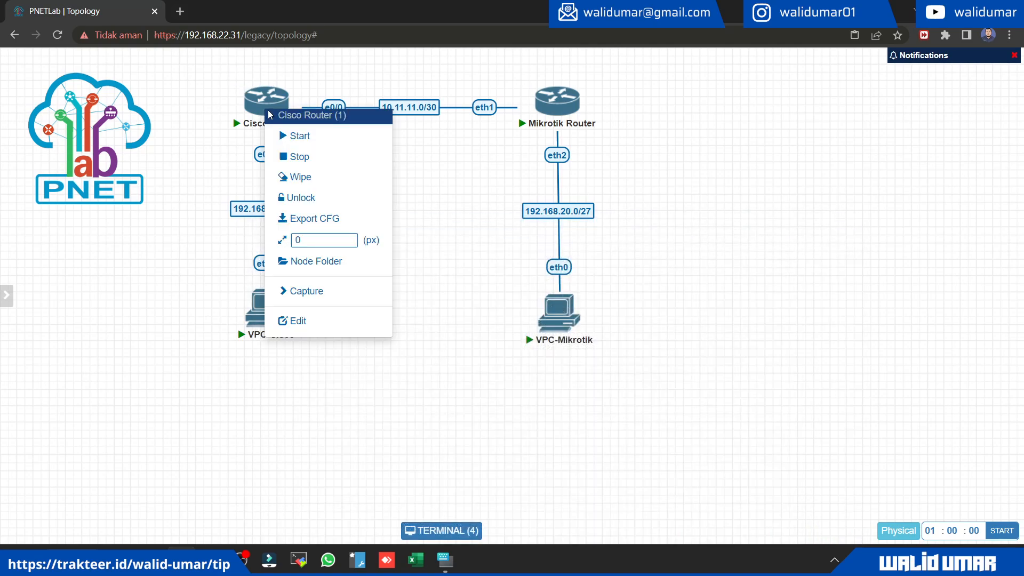
pyautogui.click(320, 296)
pyautogui.click(419, 291)
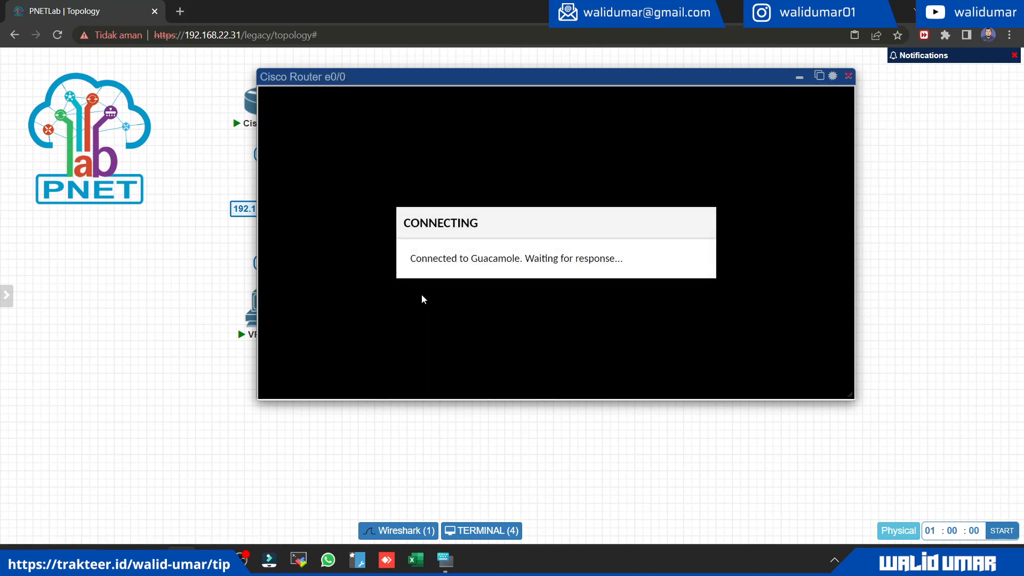
pyautogui.moveTo(341, 79); pyautogui.dragTo(303, 184)
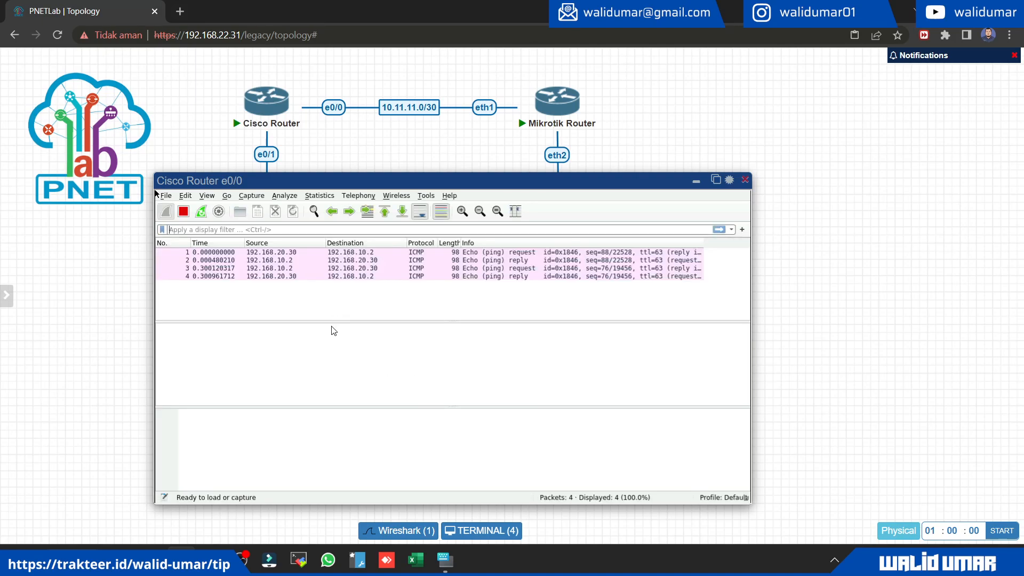
pyautogui.click(297, 253)
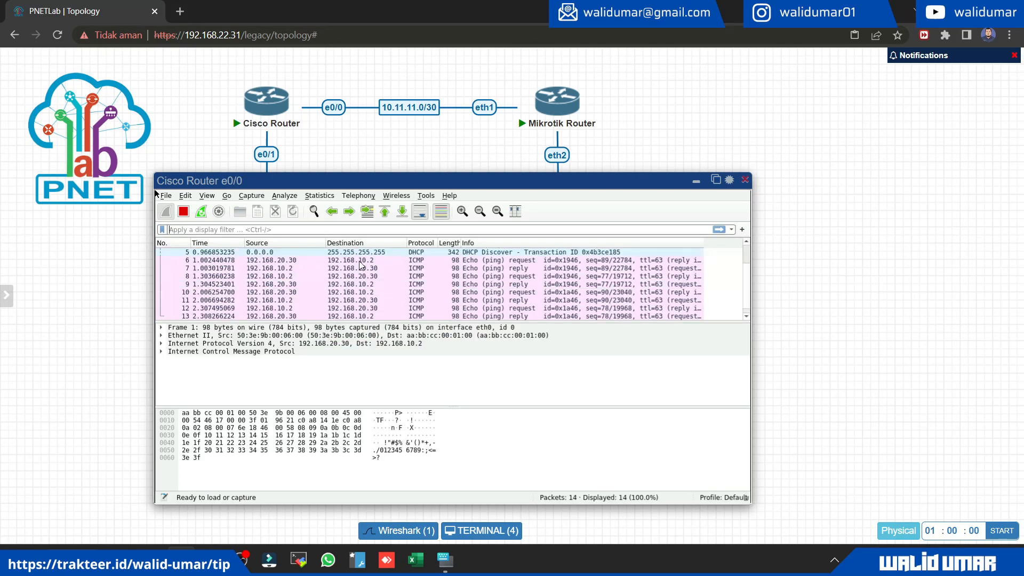
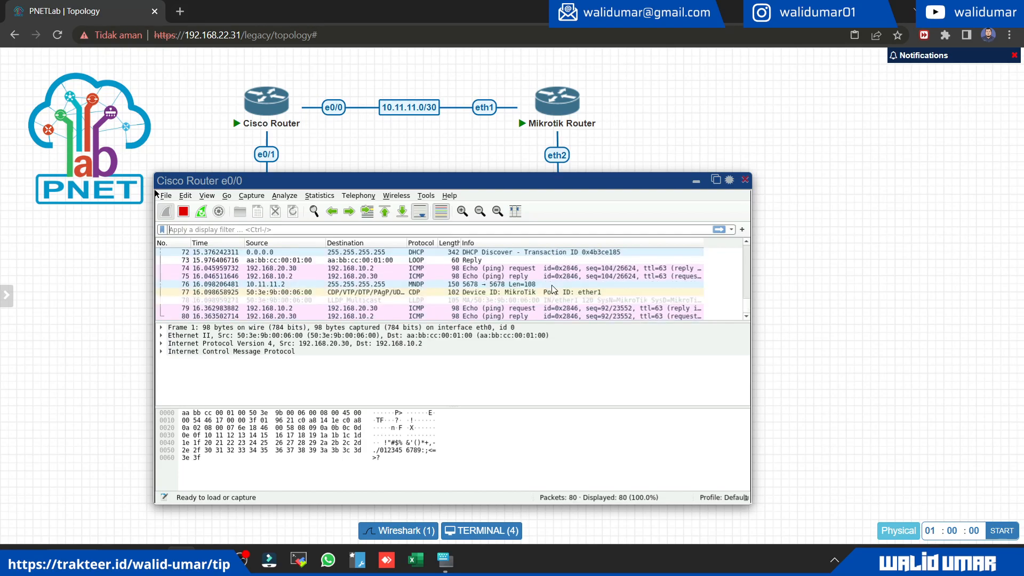
# Step: Place the Terminal window beside the Cisco Router e0/0 capture and stop the running pings on VPC-Cisco and VPC-Mikrotik
pyautogui.moveTo(441, 179); pyautogui.dragTo(336, 173)
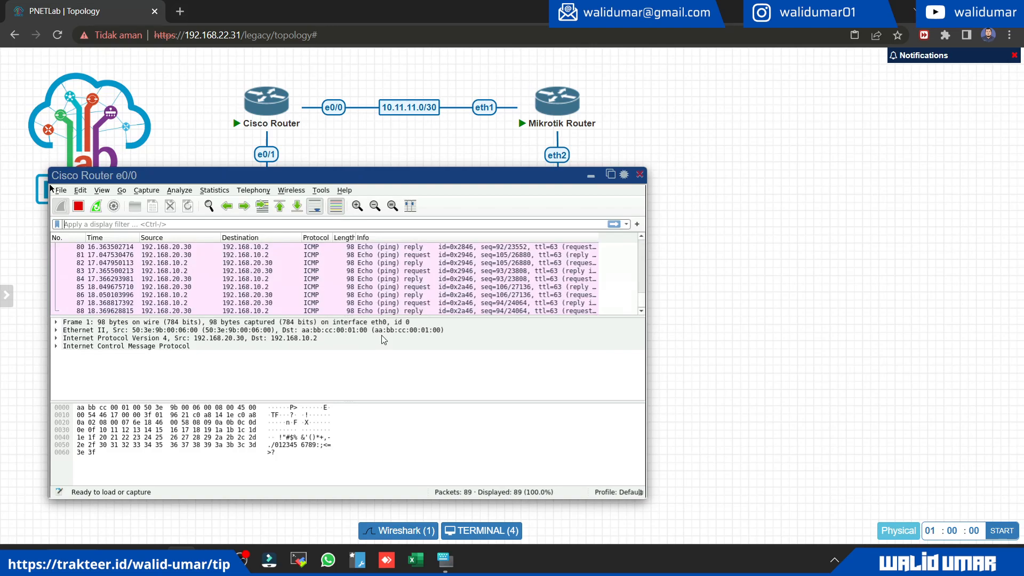
pyautogui.click(482, 530)
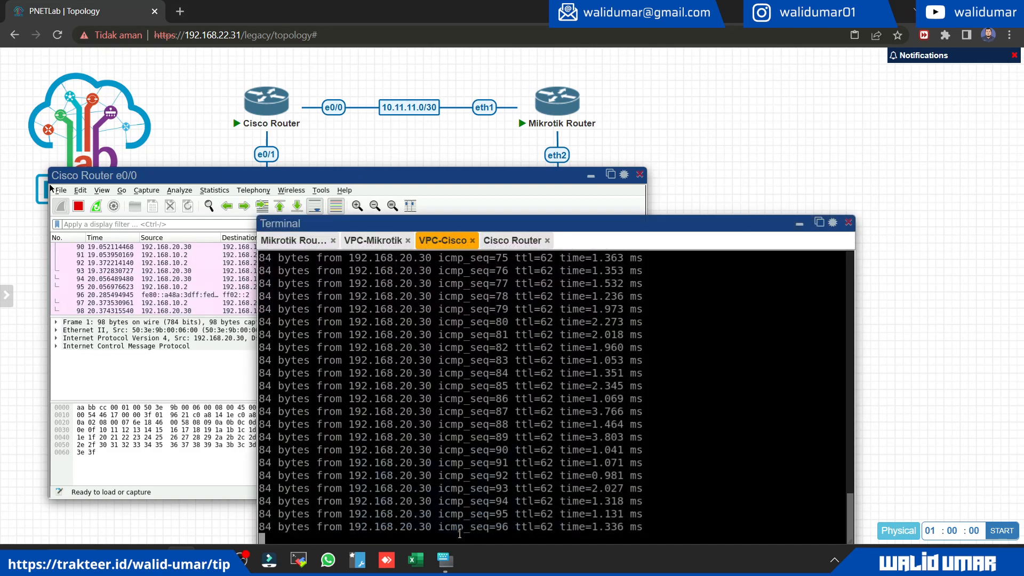
pyautogui.moveTo(501, 221); pyautogui.dragTo(578, 150)
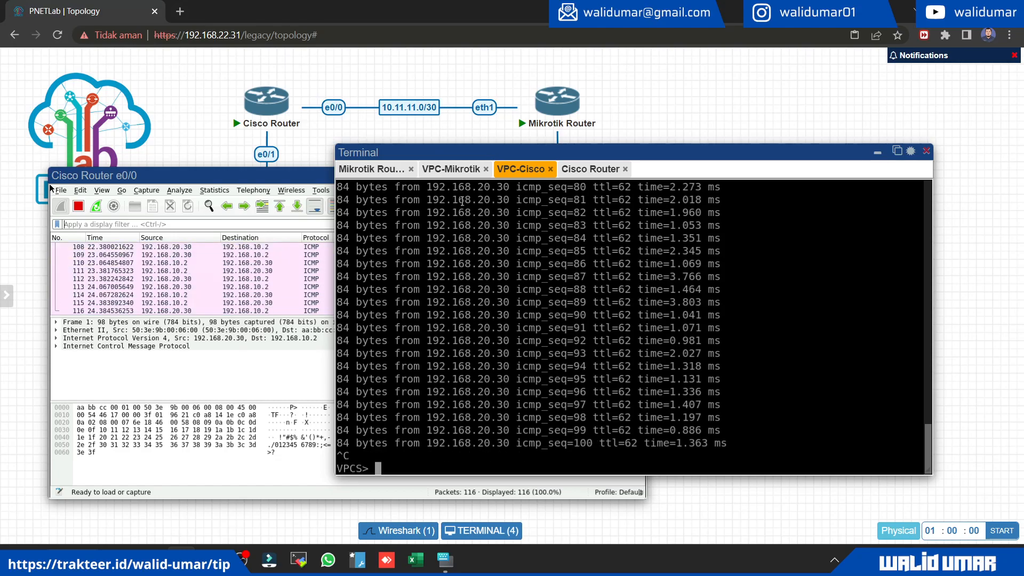
pyautogui.click(451, 168)
pyautogui.hotkey('ctrl', 'c')
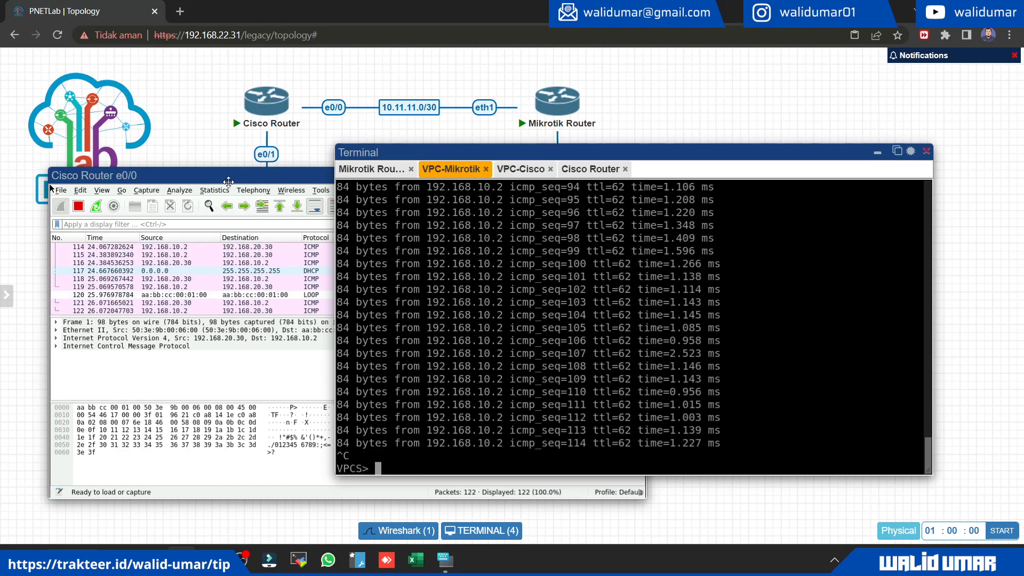
# Step: Check the newest packet in the Cisco Router e0/0 capture and rerun ping 192.168.10.2 -t on VPC-Mikrotik
pyautogui.click(228, 179)
pyautogui.click(389, 305)
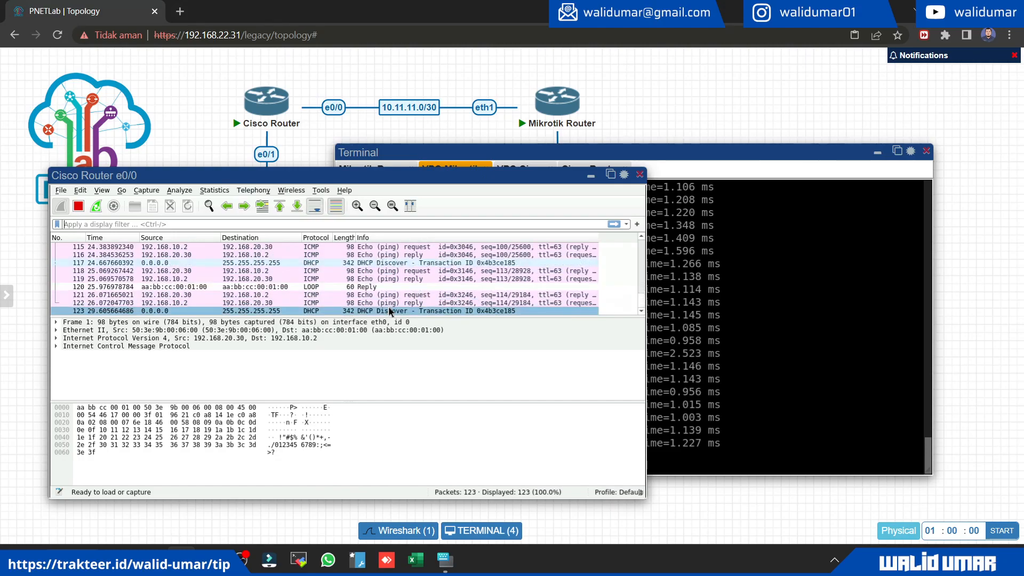
pyautogui.click(797, 340)
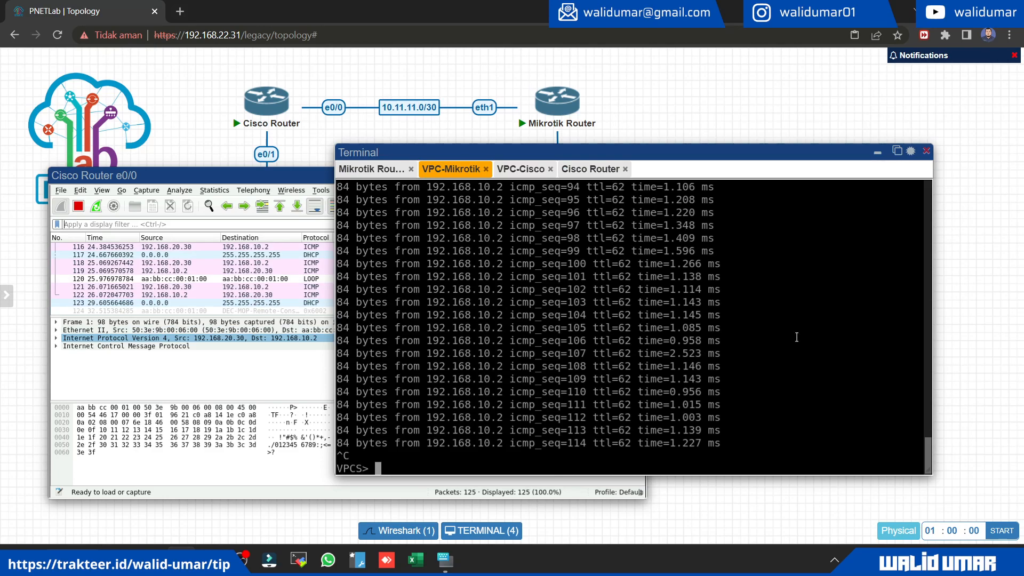
pyautogui.press('Up')
pyautogui.press('Return')
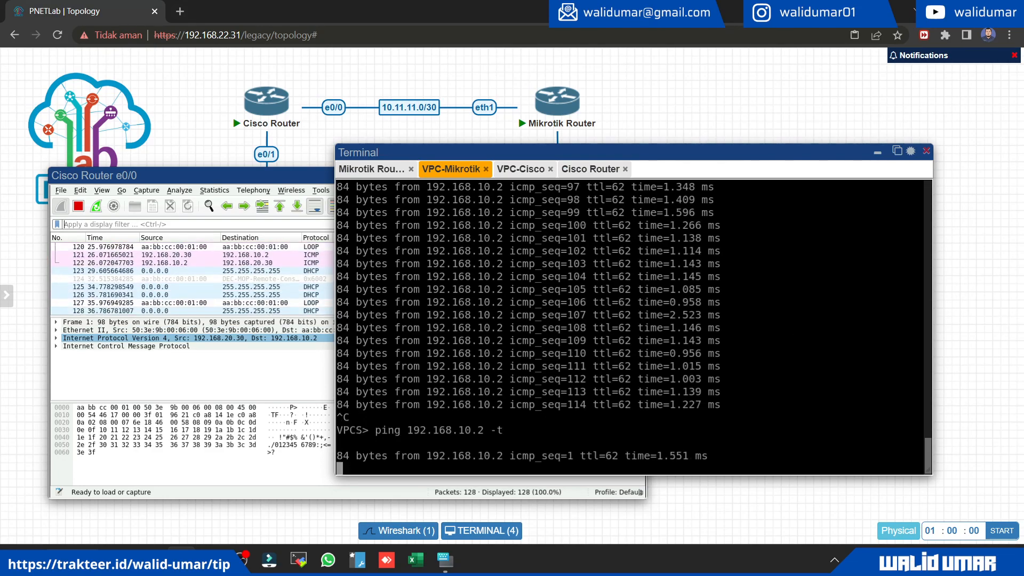
# Step: Examine the newest captured ping reply by expanding its Internet Control Message Protocol, Data and Internet Protocol Version 4 details
pyautogui.click(311, 310)
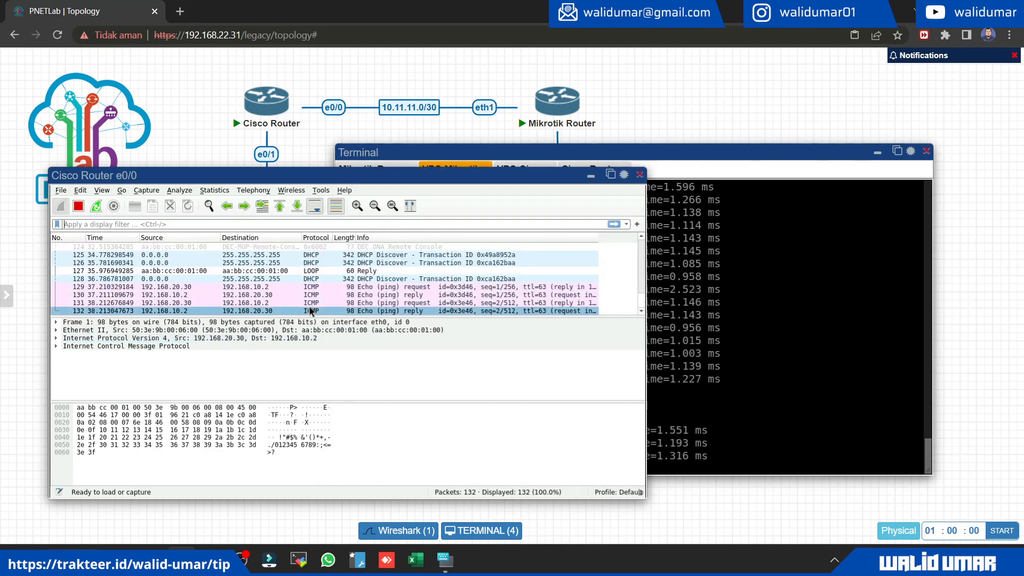
pyautogui.doubleClick(121, 347)
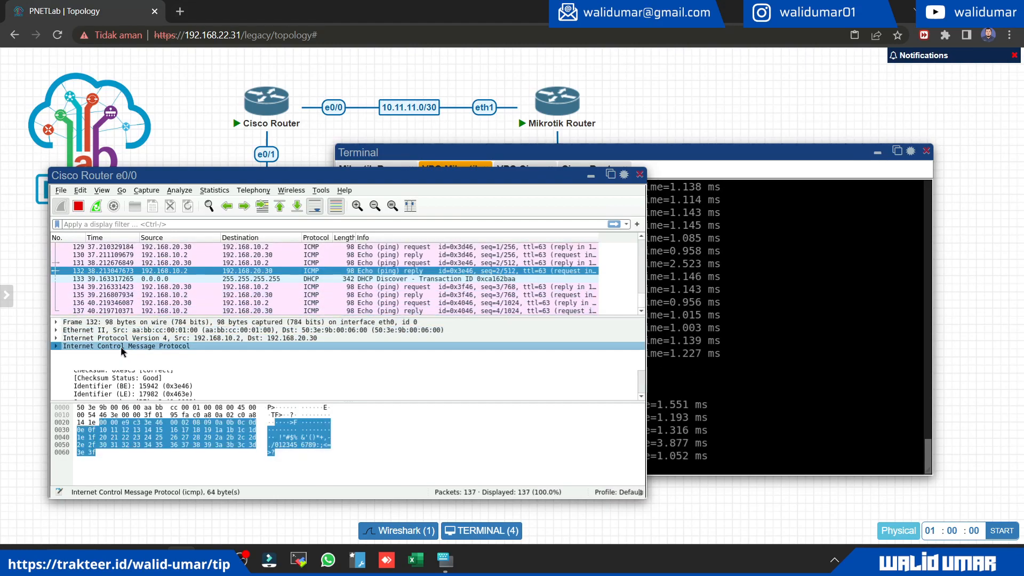
pyautogui.scroll(-2, 184, 373)
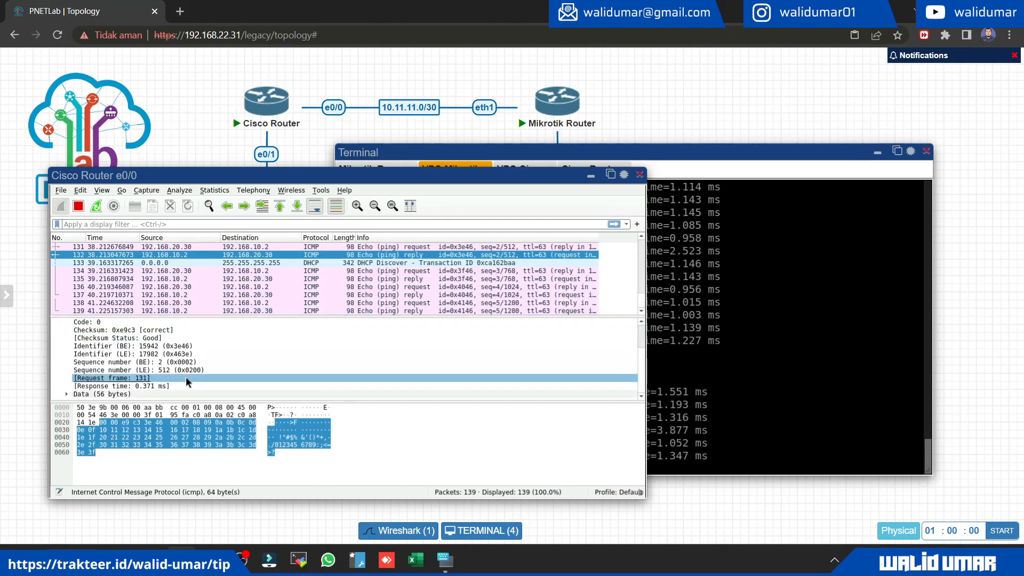
pyautogui.click(152, 393)
pyautogui.click(71, 394)
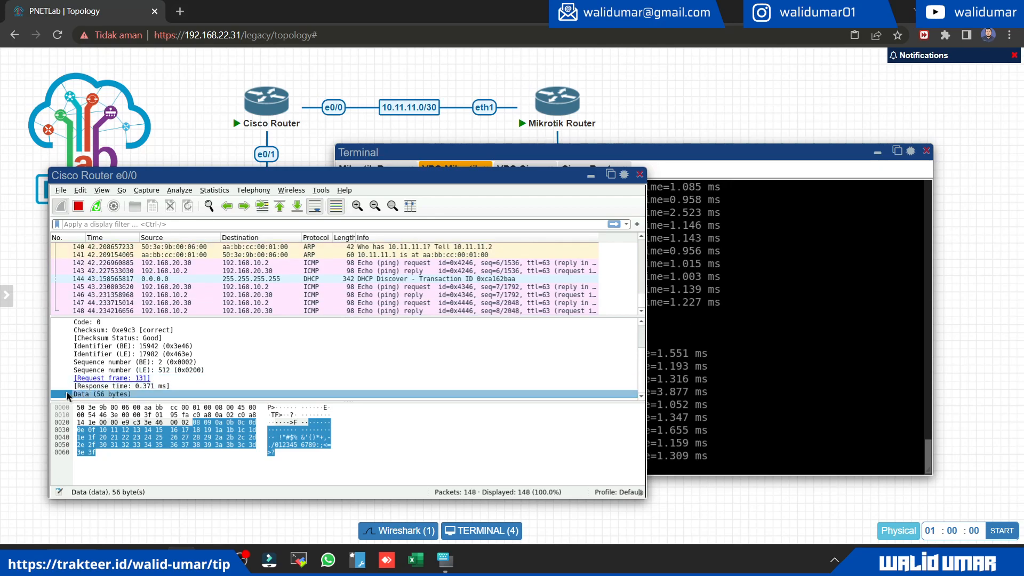
pyautogui.scroll(2, 174, 360)
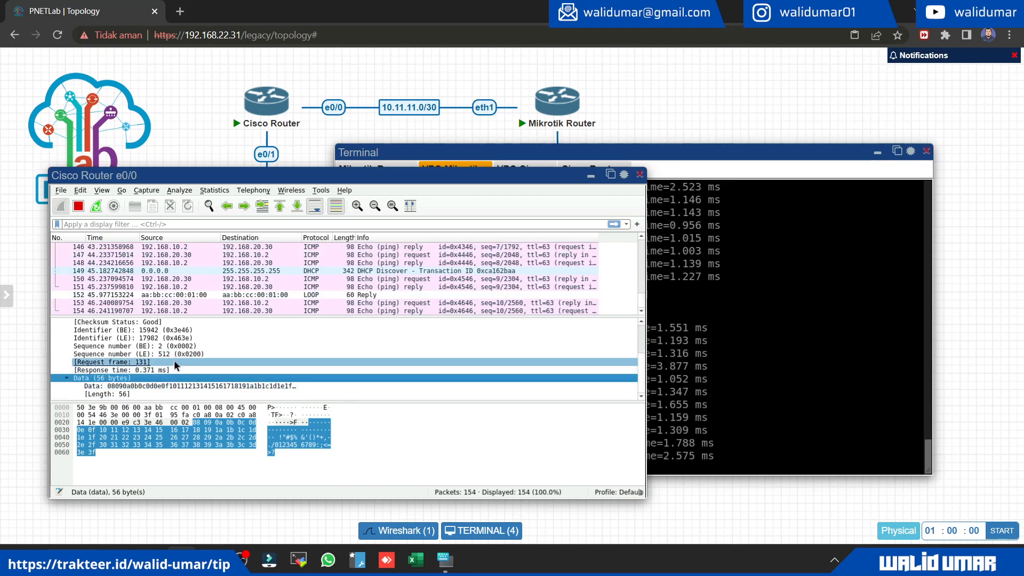
pyautogui.doubleClick(193, 340)
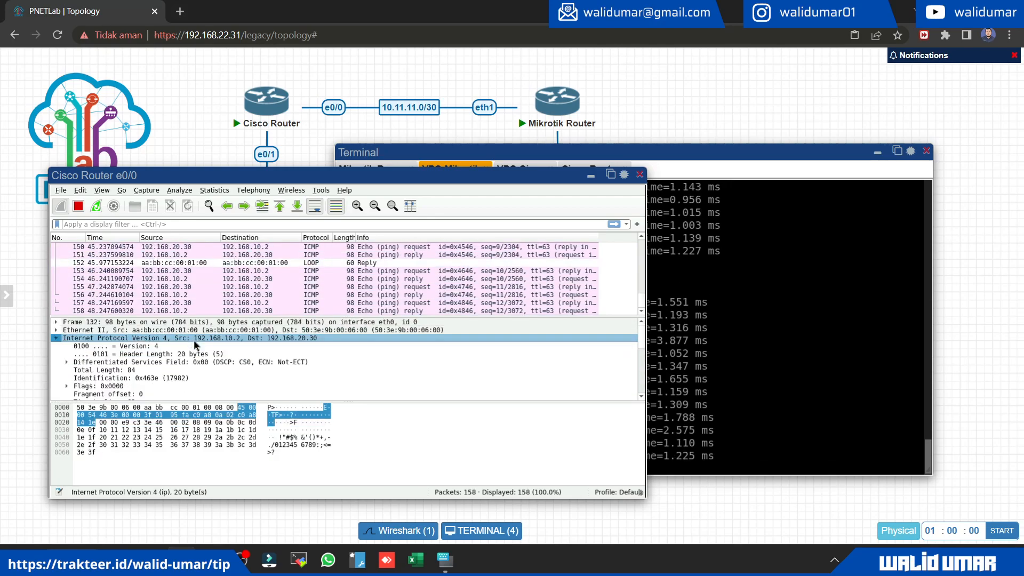
pyautogui.scroll(-6, 262, 366)
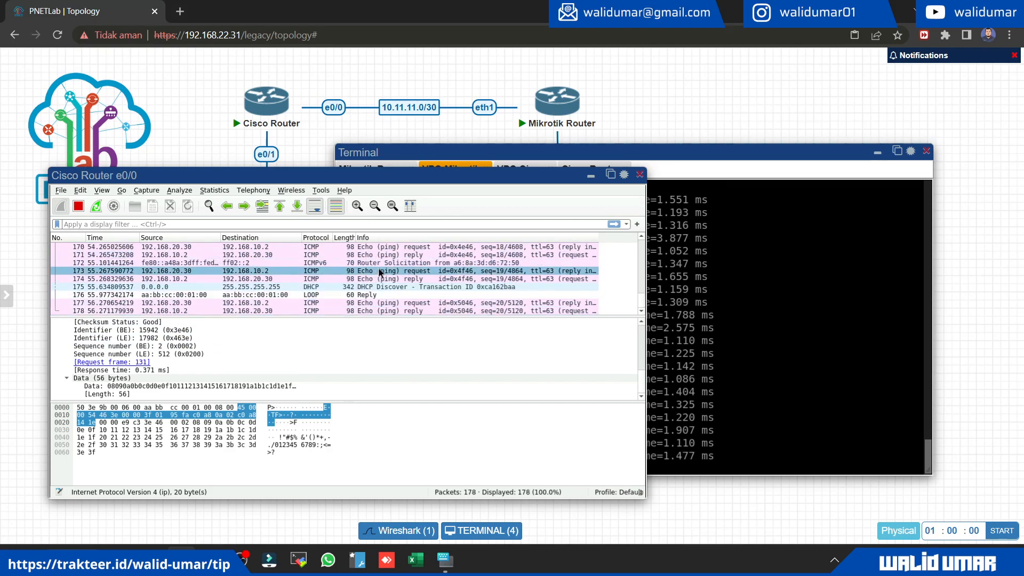
# Step: Close the Cisco Router e0/0 capture window and the Terminal window to reveal the full topology
pyautogui.click(772, 248)
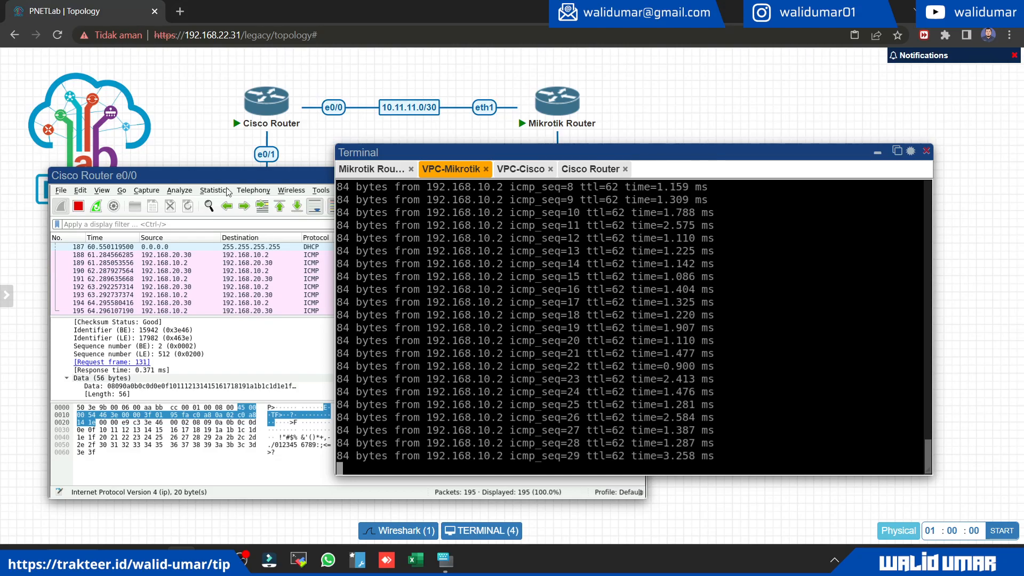
pyautogui.click(277, 175)
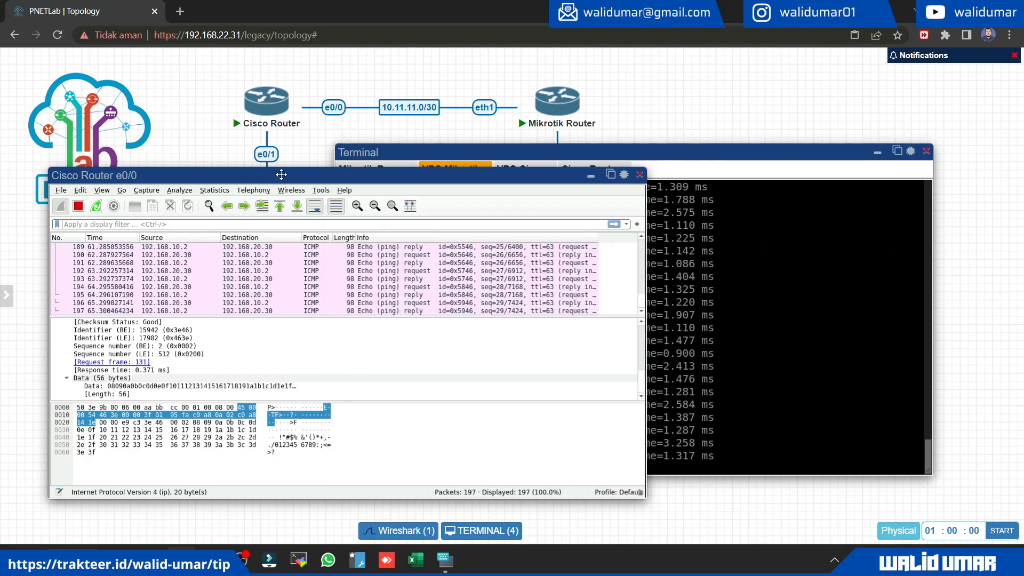
pyautogui.click(640, 175)
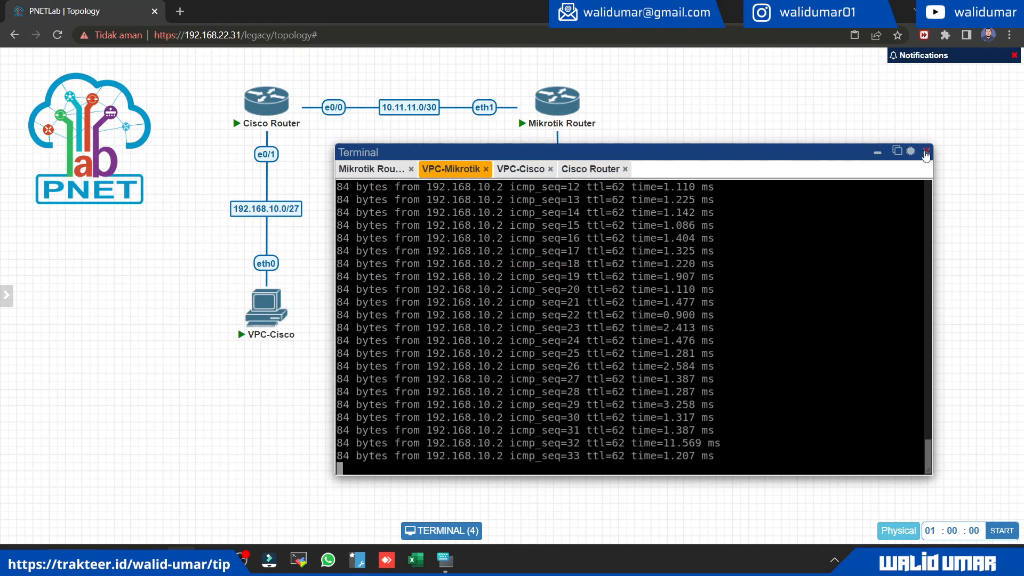
pyautogui.click(926, 152)
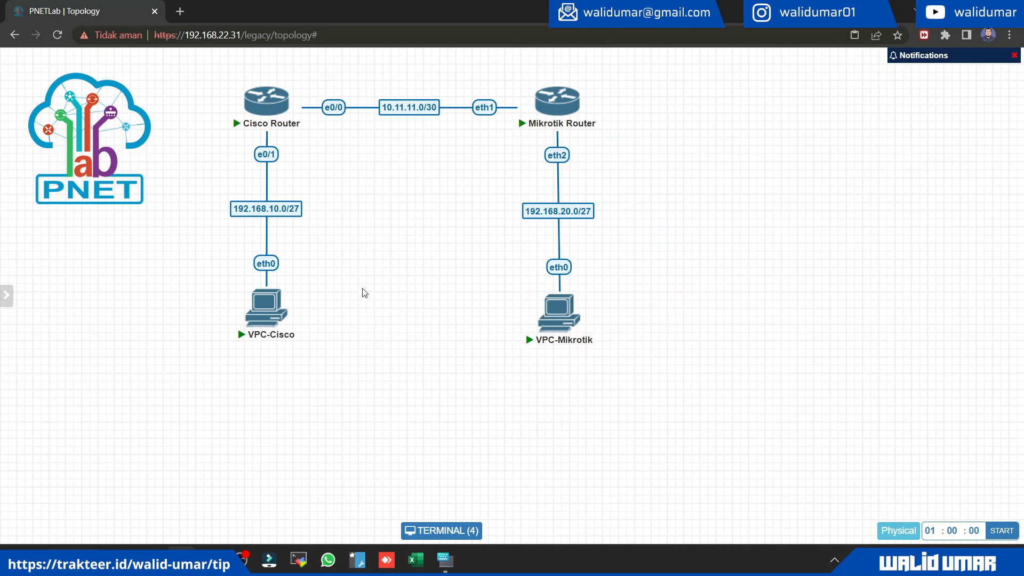
pyautogui.moveTo(212, 69); pyautogui.dragTo(340, 176)
pyautogui.click(312, 165)
pyautogui.moveTo(494, 70); pyautogui.dragTo(617, 162)
pyautogui.click(327, 207)
pyautogui.moveTo(178, 393); pyautogui.dragTo(628, 296)
# Step: Move the PNET logo into the middle of the topology, below the link between the Cisco and Mikrotik routers
pyautogui.moveTo(99, 168); pyautogui.dragTo(244, 223)
pyautogui.moveTo(83, 122); pyautogui.dragTo(420, 188)
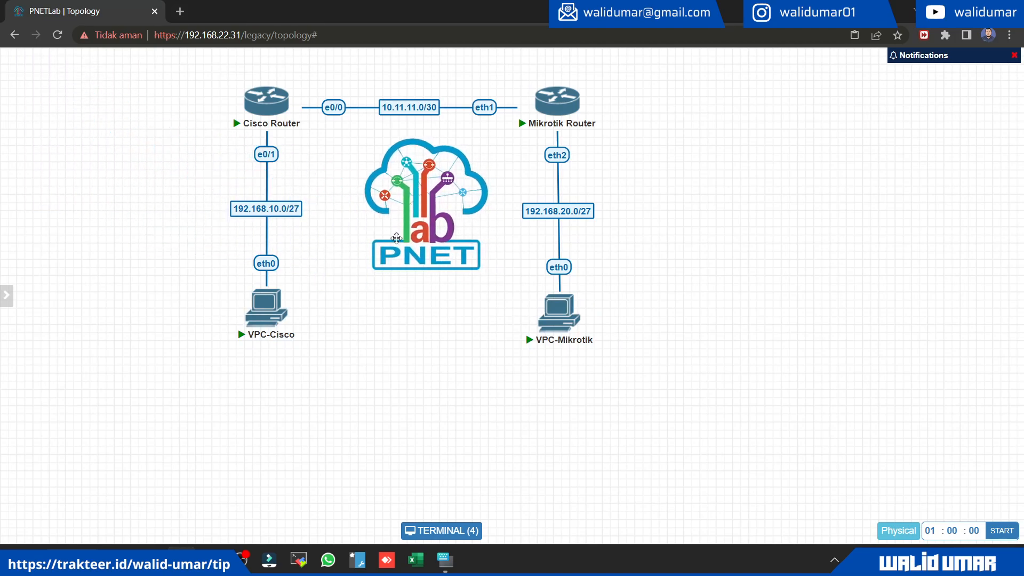